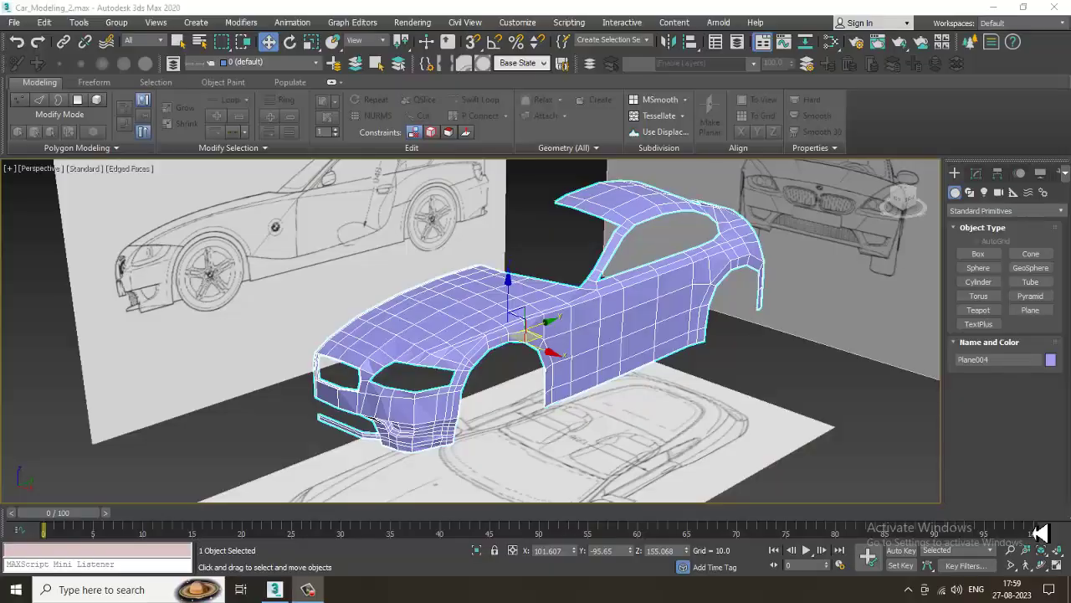
pyautogui.click(310, 590)
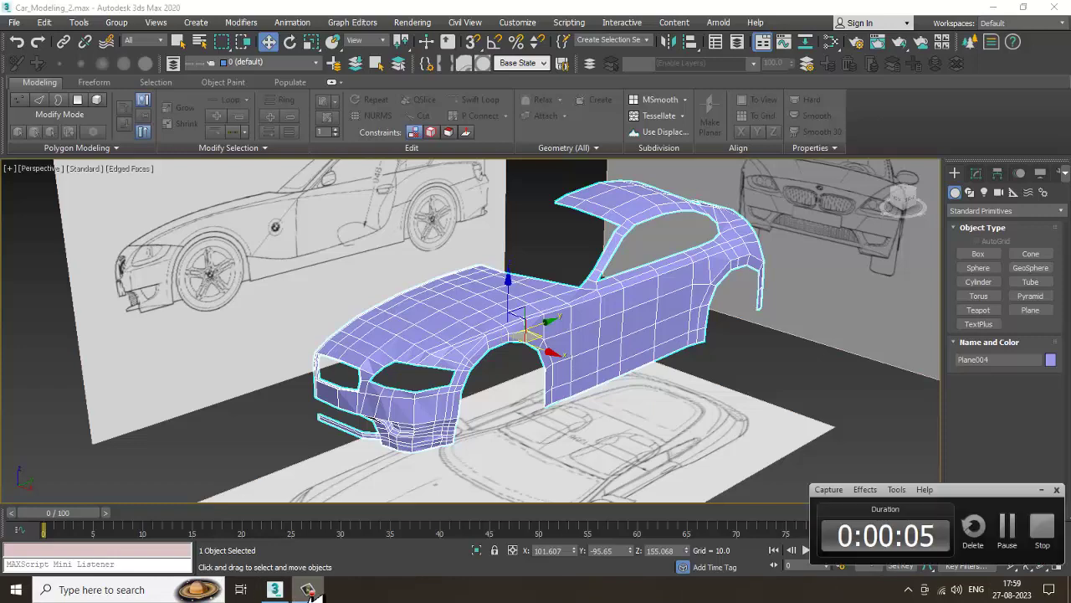
pyautogui.click(309, 590)
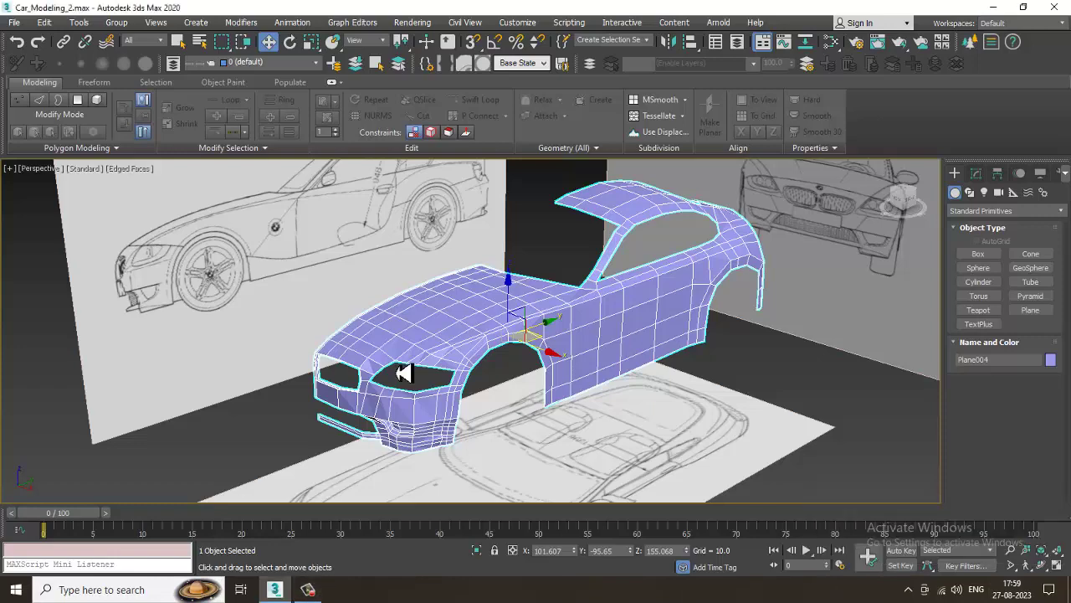
# Examine the car body's front bumper against the reference drawings in the side and front views
pyautogui.keyDown('alt'); pyautogui.moveTo(686, 421); pyautogui.dragTo(672, 412, button='middle'); pyautogui.keyUp('alt')
pyautogui.hotkey('alt', 'w')
pyautogui.moveTo(340, 493); pyautogui.dragTo(306, 472, button='middle')
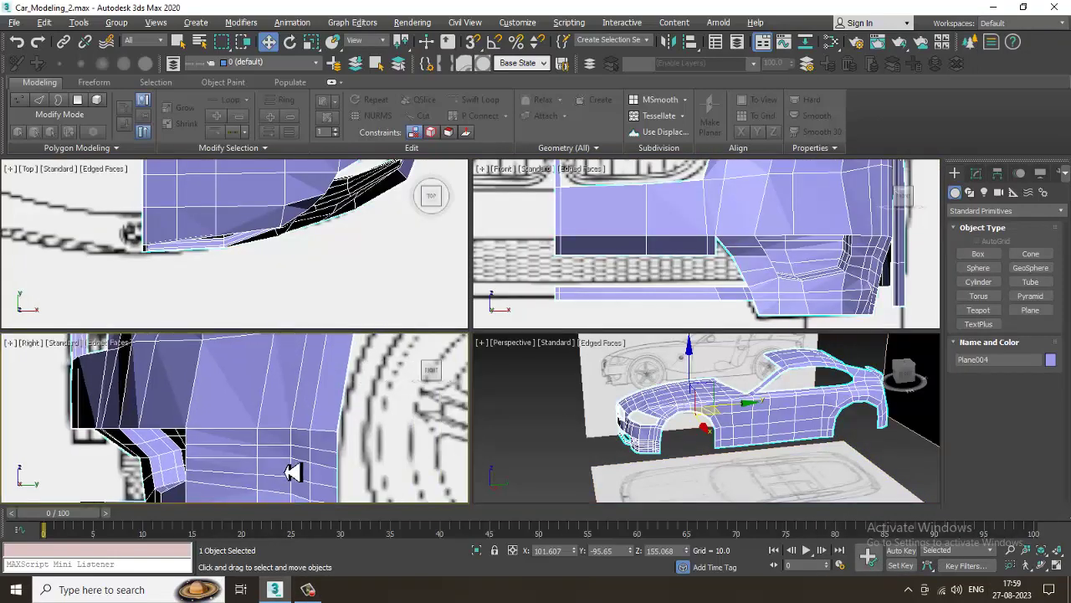
pyautogui.hotkey('alt', 'w')
pyautogui.scroll(-8, 578, 337)
pyautogui.hotkey('alt', 'w')
pyautogui.moveTo(760, 321); pyautogui.dragTo(710, 324, button='middle')
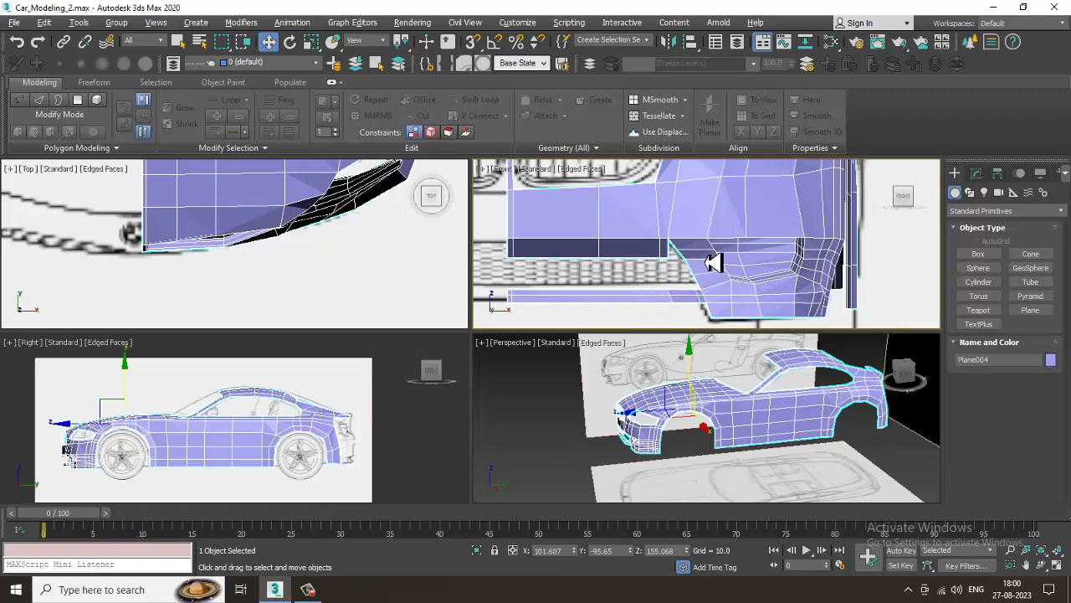
pyautogui.moveTo(707, 266); pyautogui.dragTo(634, 280, button='middle')
pyautogui.hotkey('alt', 'w')
pyautogui.scroll(-3, 633, 279)
pyautogui.moveTo(514, 264); pyautogui.dragTo(682, 271, button='middle')
pyautogui.hotkey('alt', 'w')
pyautogui.moveTo(737, 425); pyautogui.dragTo(707, 419, button='middle')
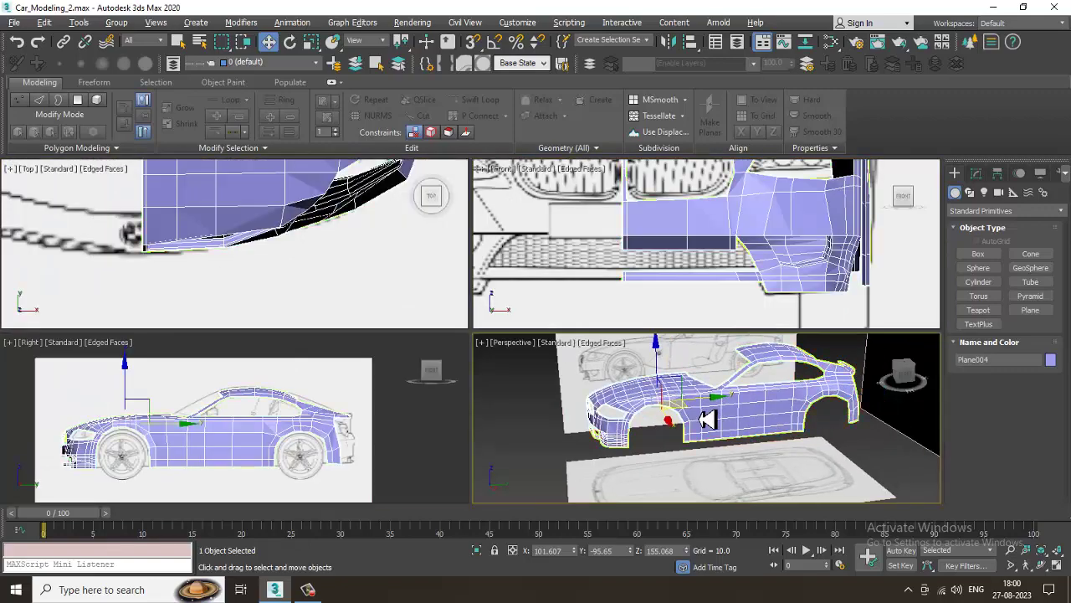
# Examine the bumper's lower opening and the corner where the underside panel meets the side section in perspective
pyautogui.hotkey('alt', 'w')
pyautogui.keyDown('alt'); pyautogui.moveTo(510, 392); pyautogui.dragTo(598, 387, button='middle'); pyautogui.keyUp('alt')
pyautogui.scroll(4, 441, 354)
pyautogui.keyDown('alt'); pyautogui.moveTo(440, 354); pyautogui.dragTo(402, 318, button='middle'); pyautogui.keyUp('alt')
pyautogui.scroll(4, 627, 354)
pyautogui.scroll(3, 338, 330)
pyautogui.scroll(3, 402, 318)
pyautogui.moveTo(280, 284); pyautogui.dragTo(307, 285, button='middle')
pyautogui.scroll(3, 309, 283)
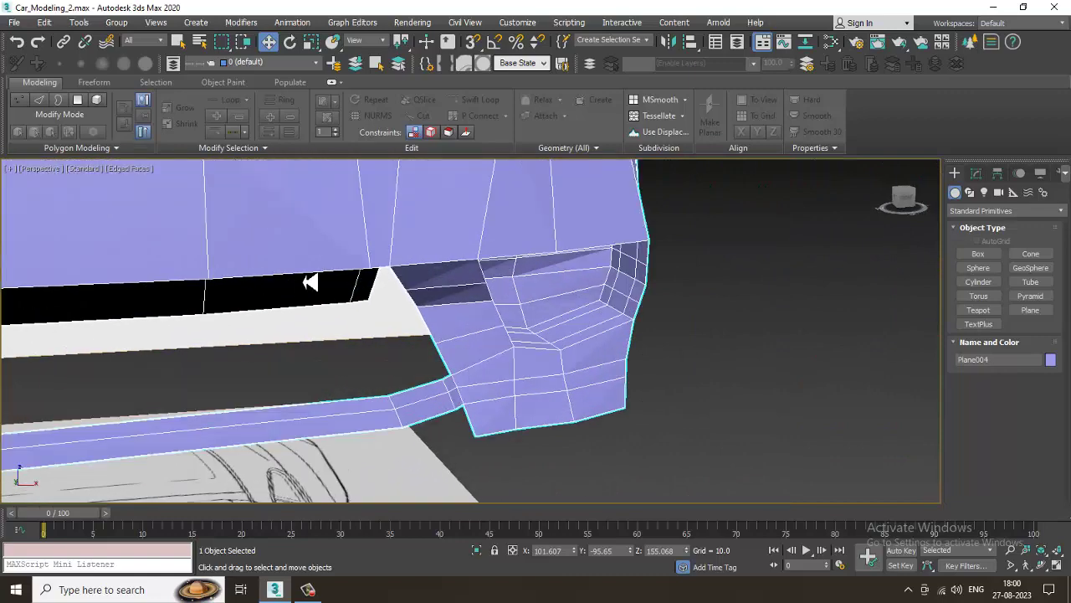
pyautogui.click(971, 192)
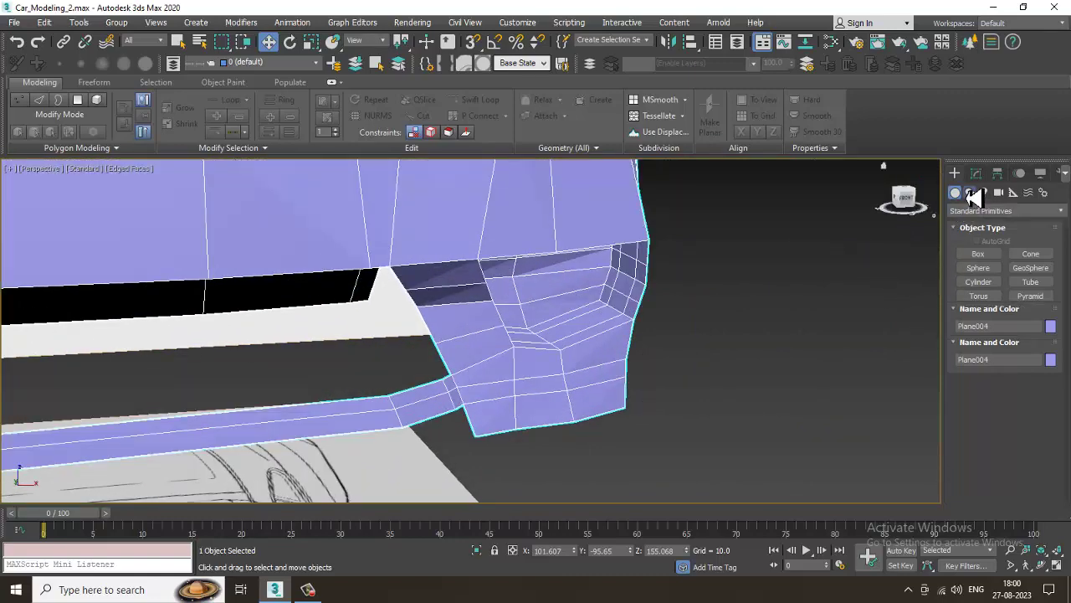
pyautogui.keyDown('alt'); pyautogui.moveTo(405, 293); pyautogui.dragTo(436, 219, button='middle'); pyautogui.keyUp('alt')
pyautogui.keyDown('alt'); pyautogui.moveTo(447, 290); pyautogui.dragTo(505, 235, button='middle'); pyautogui.keyUp('alt')
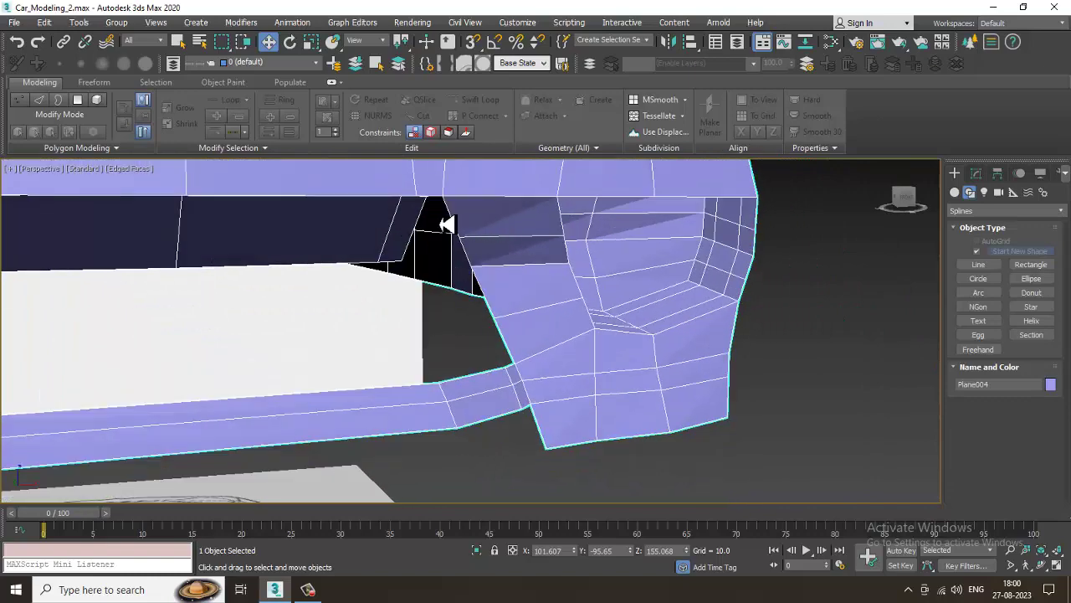
# Extrude the four inner edges of the bumper's side section inward along Y by about 3.2 units
pyautogui.press('1')
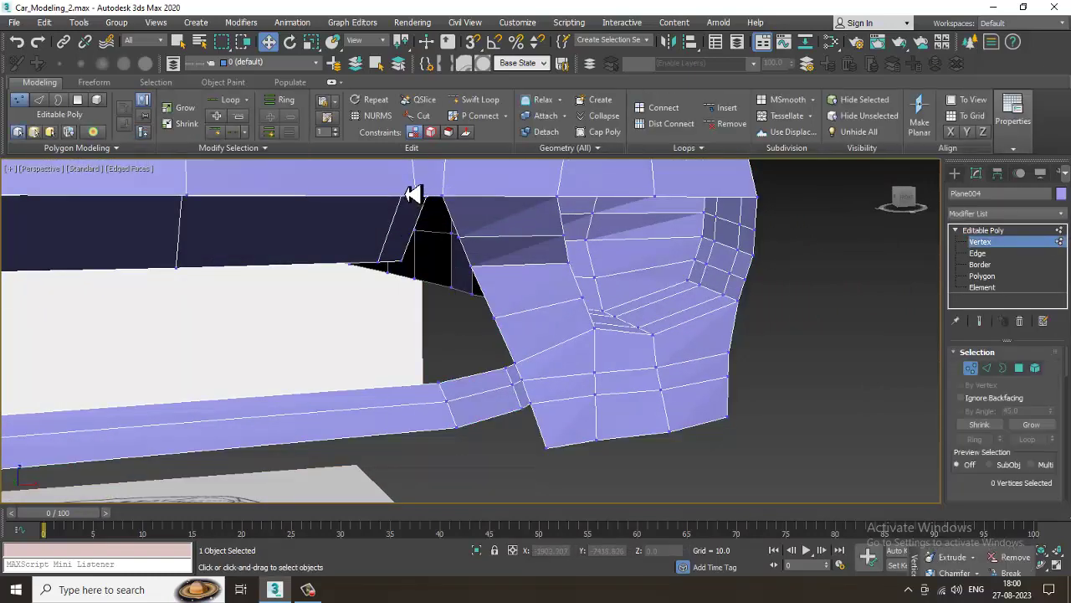
pyautogui.moveTo(402, 181); pyautogui.dragTo(430, 200)
pyautogui.press('z')
pyautogui.keyDown('alt'); pyautogui.moveTo(458, 312); pyautogui.dragTo(528, 294, button='middle'); pyautogui.keyUp('alt')
pyautogui.scroll(-3, 465, 302)
pyautogui.scroll(-4, 531, 260)
pyautogui.moveTo(529, 219); pyautogui.dragTo(528, 289, button='middle')
pyautogui.scroll(5, 527, 288)
pyautogui.moveTo(569, 211); pyautogui.dragTo(607, 328, button='middle')
pyautogui.click(977, 253)
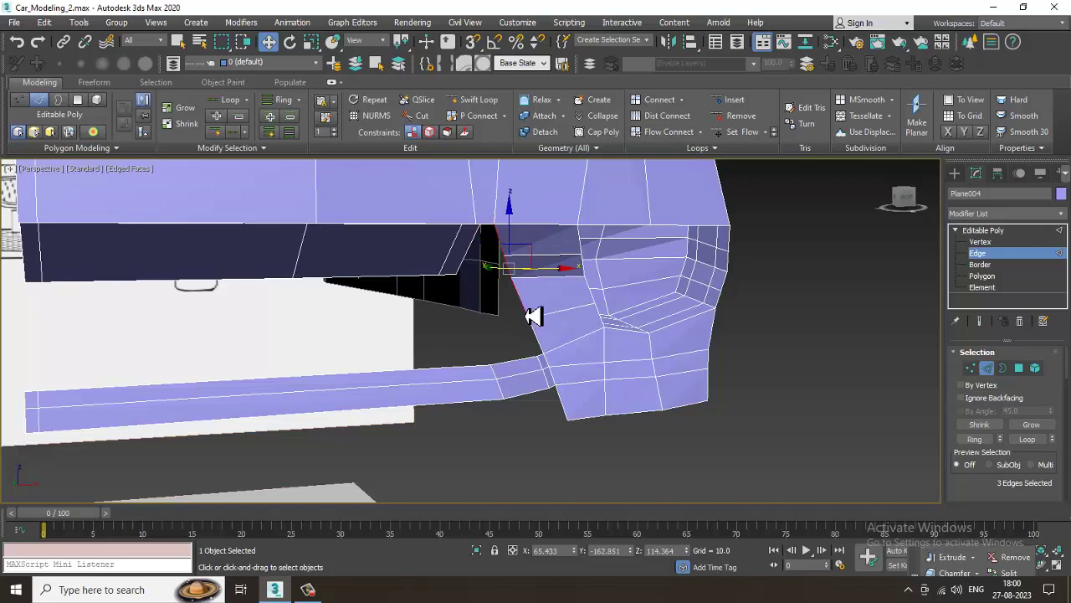
pyautogui.keyDown('alt'); pyautogui.moveTo(545, 343); pyautogui.dragTo(569, 290, button='middle'); pyautogui.keyUp('alt')
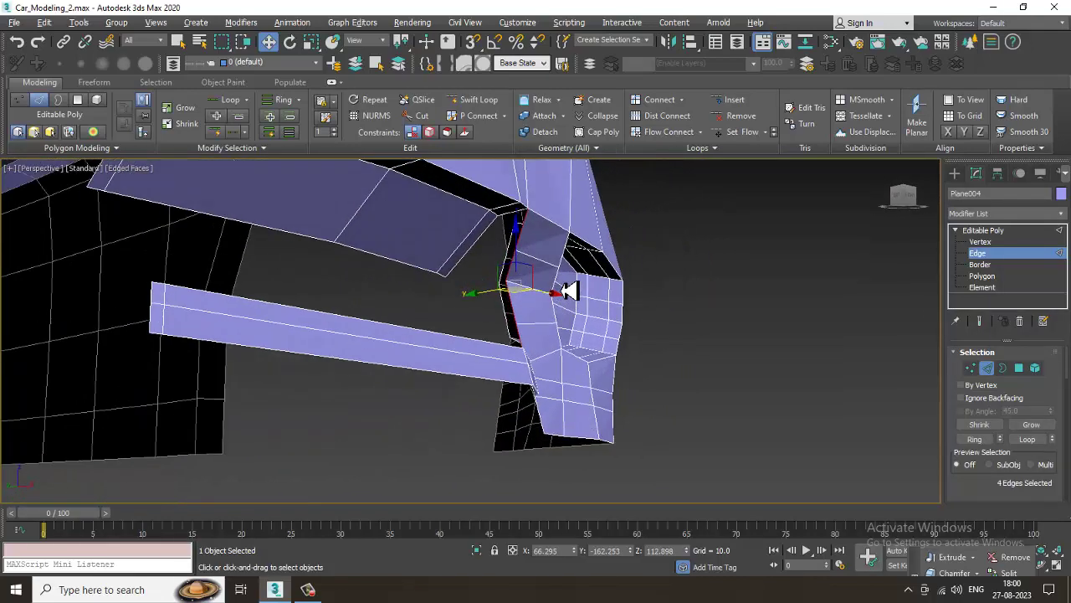
pyautogui.moveTo(496, 300); pyautogui.dragTo(470, 309)
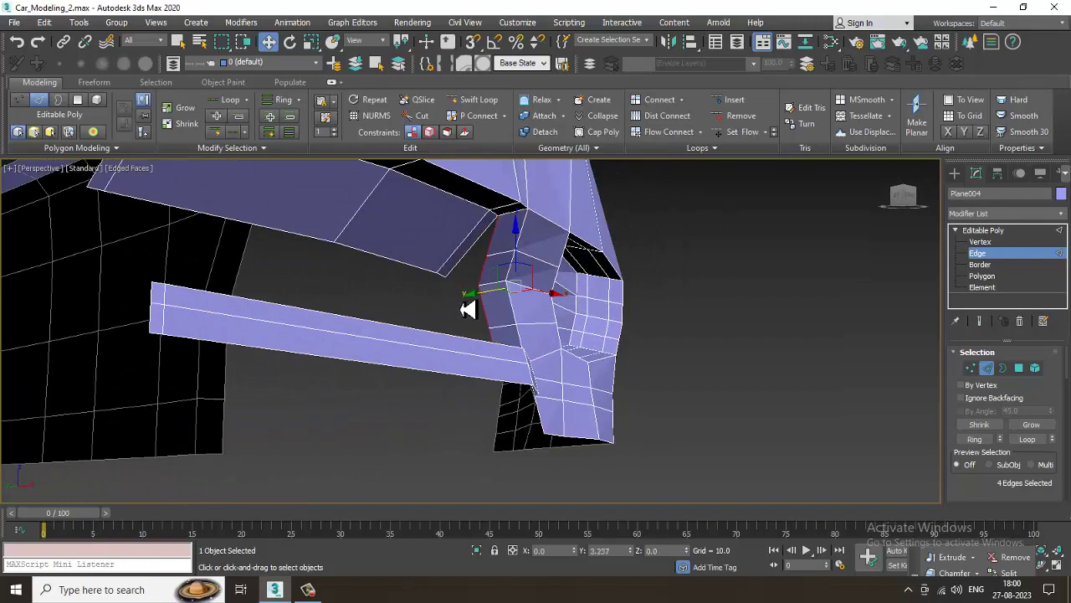
# Weld the overlapping vertices where the top of the new strip meets the underside panel's corner
pyautogui.keyDown('alt'); pyautogui.moveTo(512, 264); pyautogui.dragTo(445, 390, button='middle'); pyautogui.keyUp('alt')
pyautogui.scroll(4, 494, 262)
pyautogui.scroll(-2, 493, 264)
pyautogui.press('1')
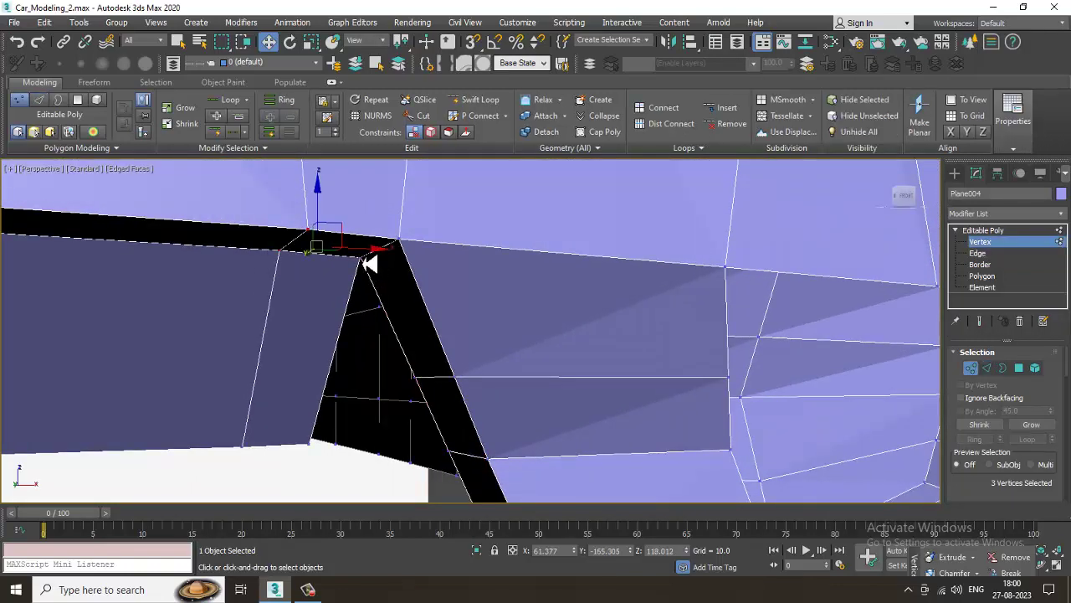
pyautogui.press('F3')
pyautogui.moveTo(370, 258); pyautogui.dragTo(368, 263)
pyautogui.press('F3')
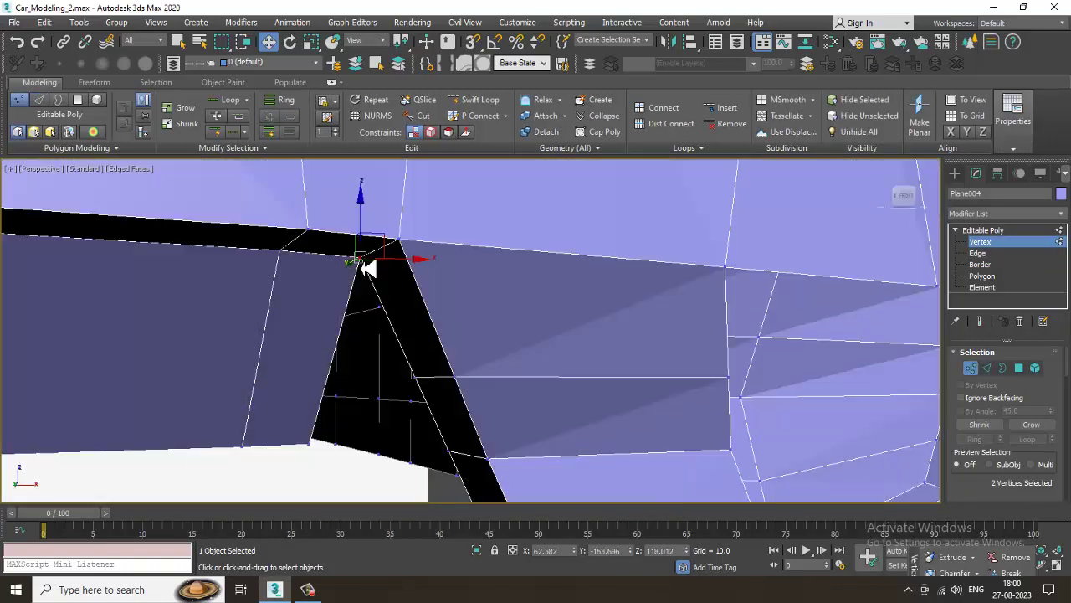
pyautogui.rightClick(357, 256)
pyautogui.click(322, 333)
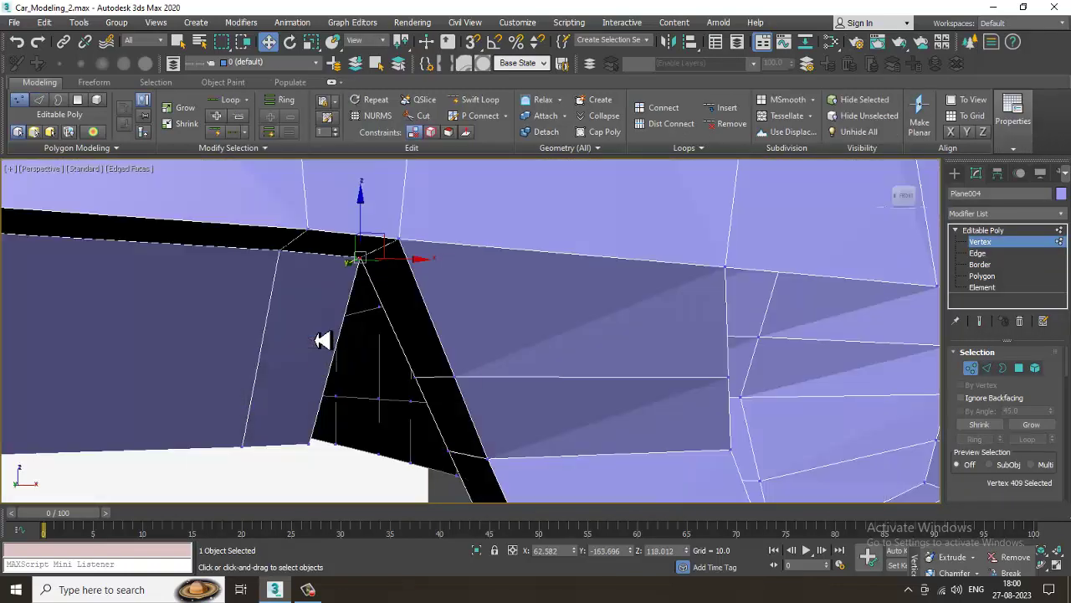
pyautogui.rightClick(359, 256)
pyautogui.click(247, 339)
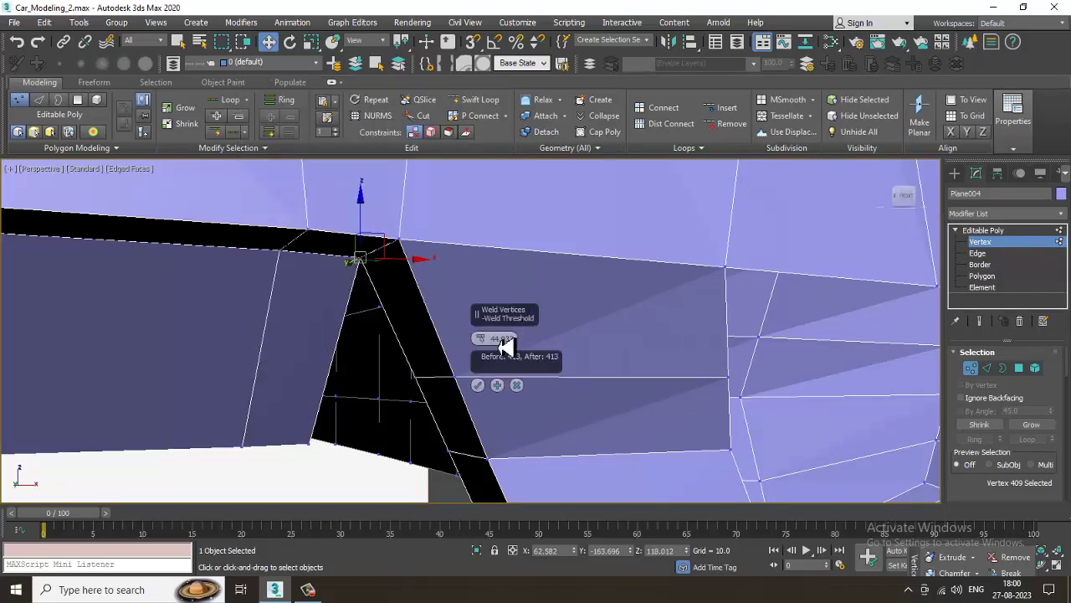
pyautogui.click(479, 387)
# Target weld the strip's second inner vertex to the lower corner of the bumper's underside panel
pyautogui.scroll(-3, 482, 385)
pyautogui.keyDown('alt'); pyautogui.moveTo(483, 376); pyautogui.dragTo(584, 370, button='middle'); pyautogui.keyUp('alt')
pyautogui.press('z')
pyautogui.click(979, 253)
pyautogui.press('1')
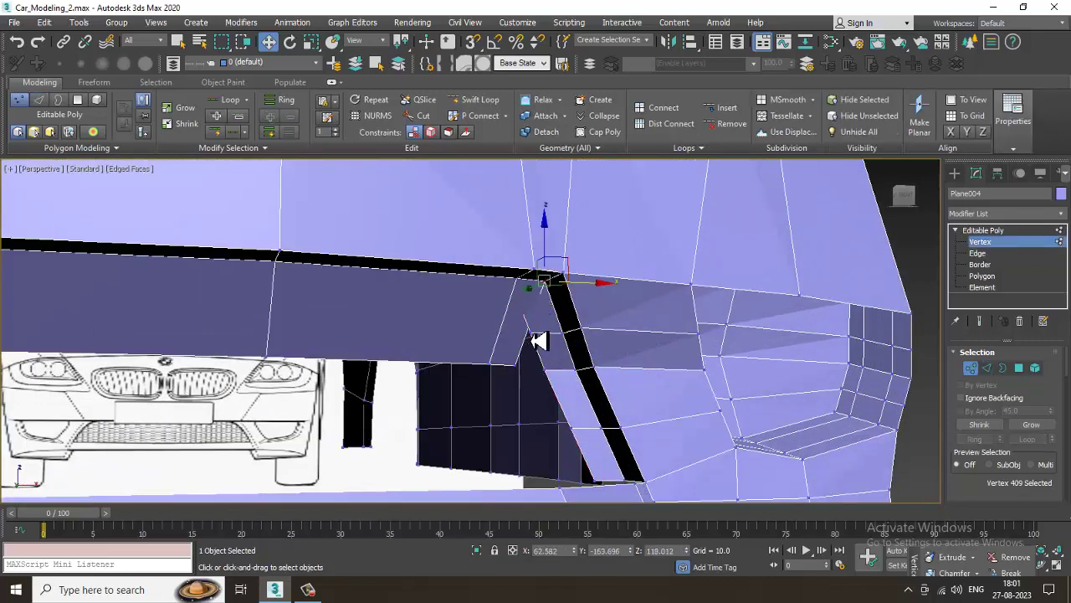
pyautogui.press('F3')
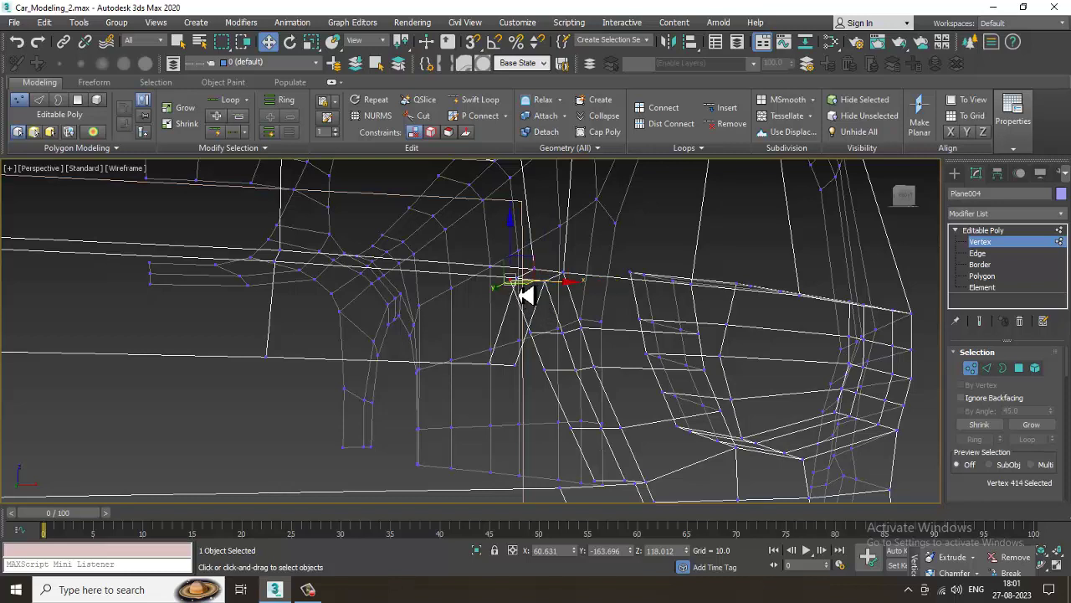
pyautogui.rightClick(524, 295)
pyautogui.click(495, 366)
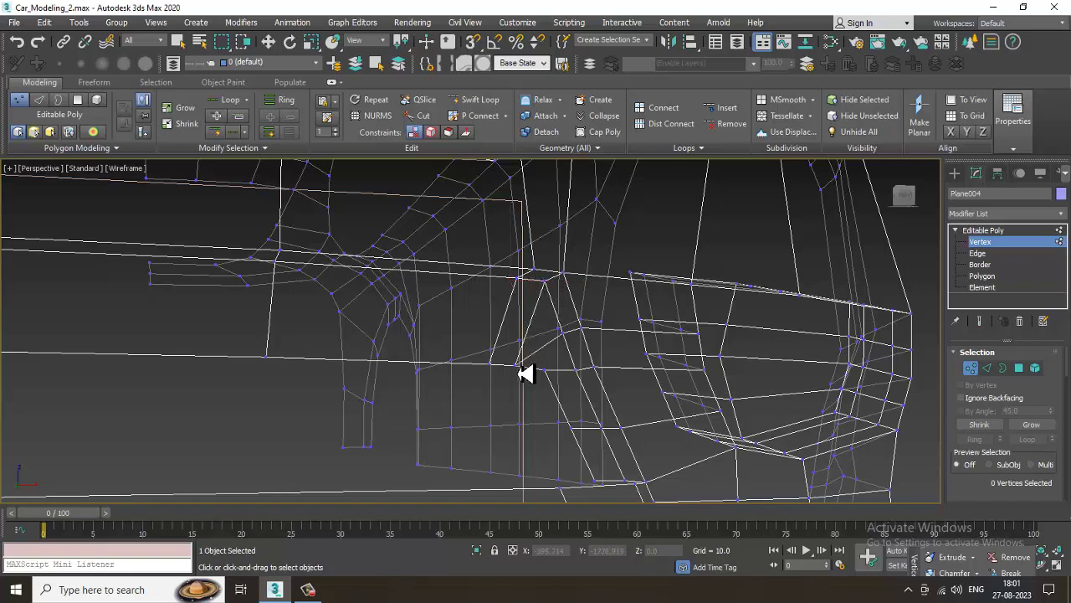
pyautogui.press('F3')
# Preview the bumper with NURMS smoothing and turn the smoothing off again
pyautogui.scroll(-3, 520, 374)
pyautogui.keyDown('alt'); pyautogui.moveTo(571, 390); pyautogui.dragTo(527, 294, button='middle'); pyautogui.keyUp('alt')
pyautogui.rightClick(489, 238)
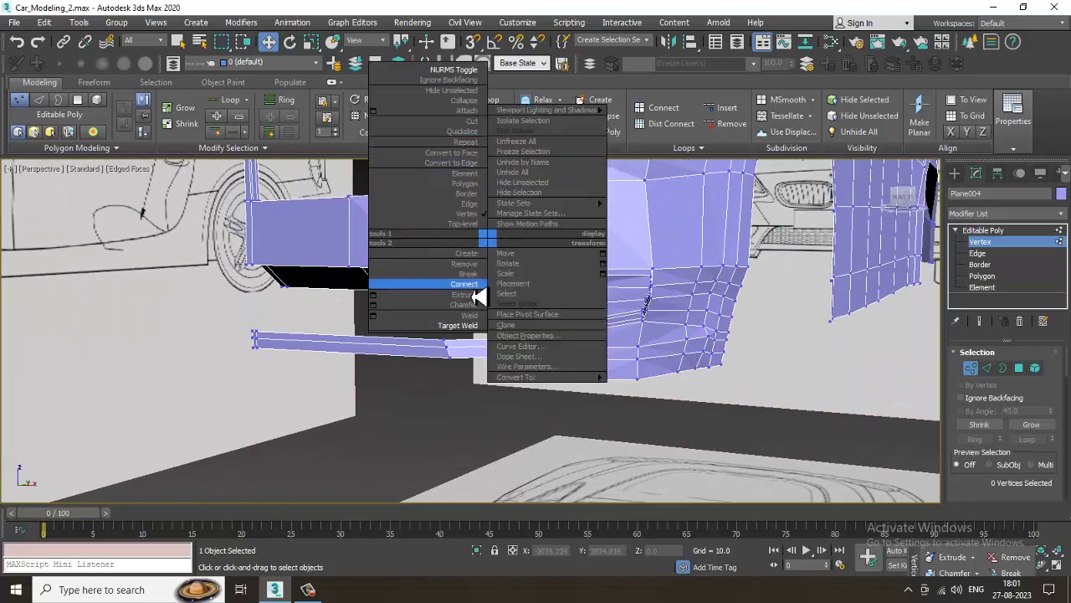
pyautogui.click(465, 69)
pyautogui.scroll(3, 569, 280)
pyautogui.keyDown('alt'); pyautogui.moveTo(586, 280); pyautogui.dragTo(495, 215, button='middle'); pyautogui.keyUp('alt')
pyautogui.rightClick(489, 207)
pyautogui.click(456, 37)
# Delete the small distorted polygon of the strip beside the underside panel's lower corner
pyautogui.keyDown('alt'); pyautogui.moveTo(550, 280); pyautogui.dragTo(572, 337, button='middle'); pyautogui.keyUp('alt')
pyautogui.scroll(3, 572, 336)
pyautogui.moveTo(545, 373); pyautogui.dragTo(585, 401, button='middle')
pyautogui.scroll(5, 548, 353)
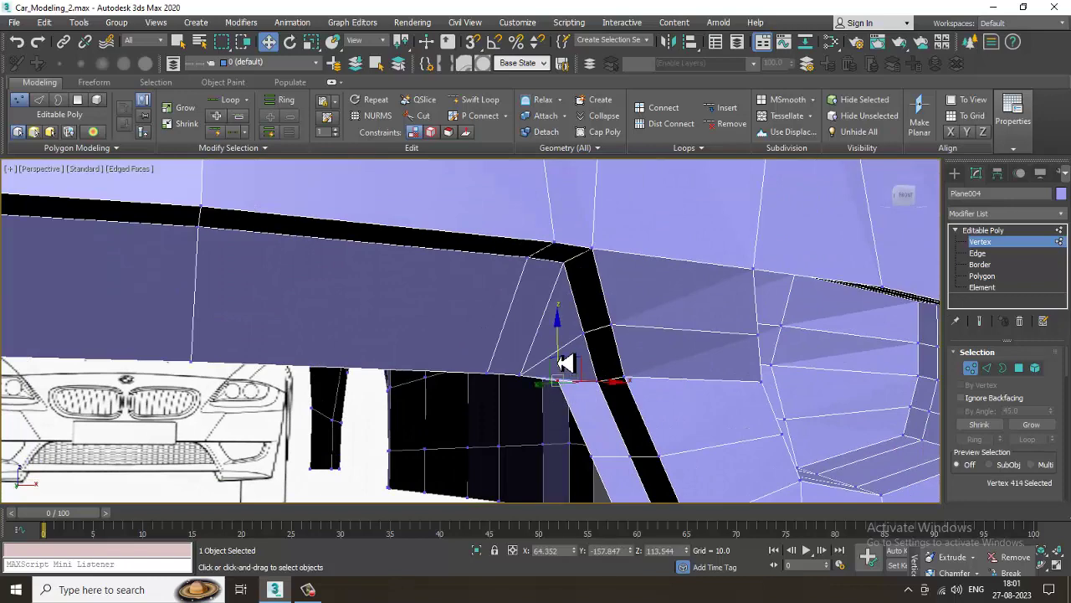
pyautogui.keyDown('alt'); pyautogui.moveTo(583, 373); pyautogui.dragTo(620, 397, button='middle'); pyautogui.keyUp('alt')
pyautogui.press('4')
pyautogui.click(563, 387)
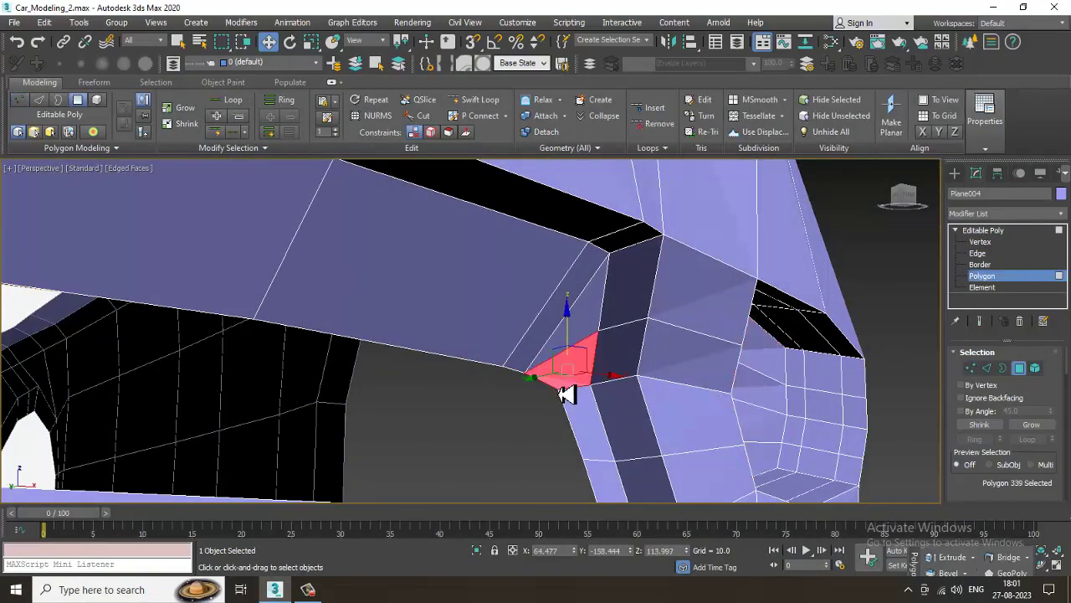
pyautogui.press('Delete')
# Extrude the exposed strip edge beside the deleted polygon inward to form a replacement face
pyautogui.keyDown('alt'); pyautogui.moveTo(621, 399); pyautogui.dragTo(568, 283, button='middle'); pyautogui.keyUp('alt')
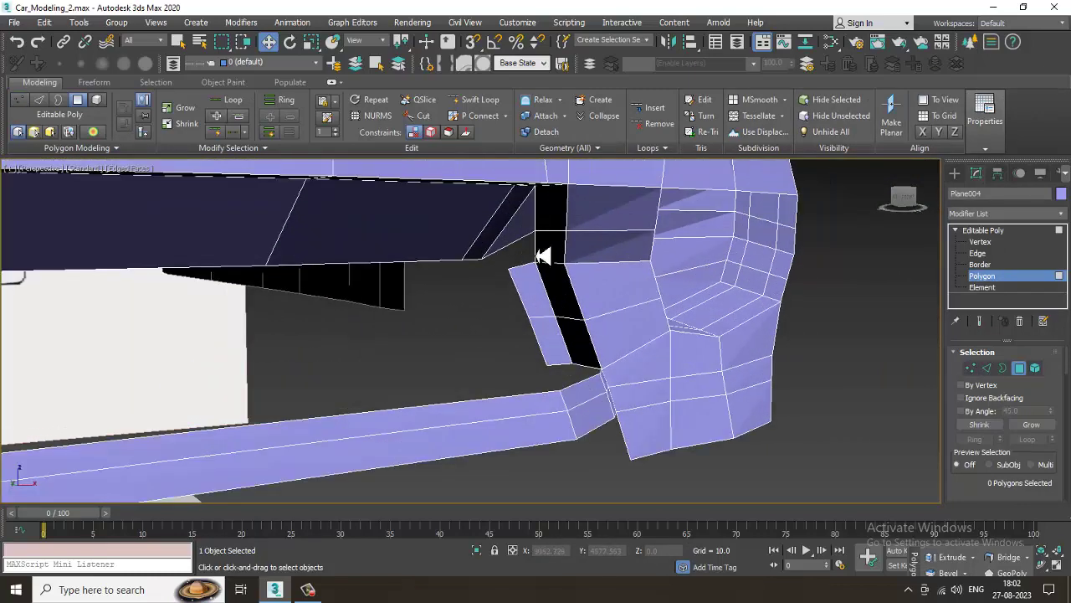
pyautogui.press('2')
pyautogui.click(542, 257)
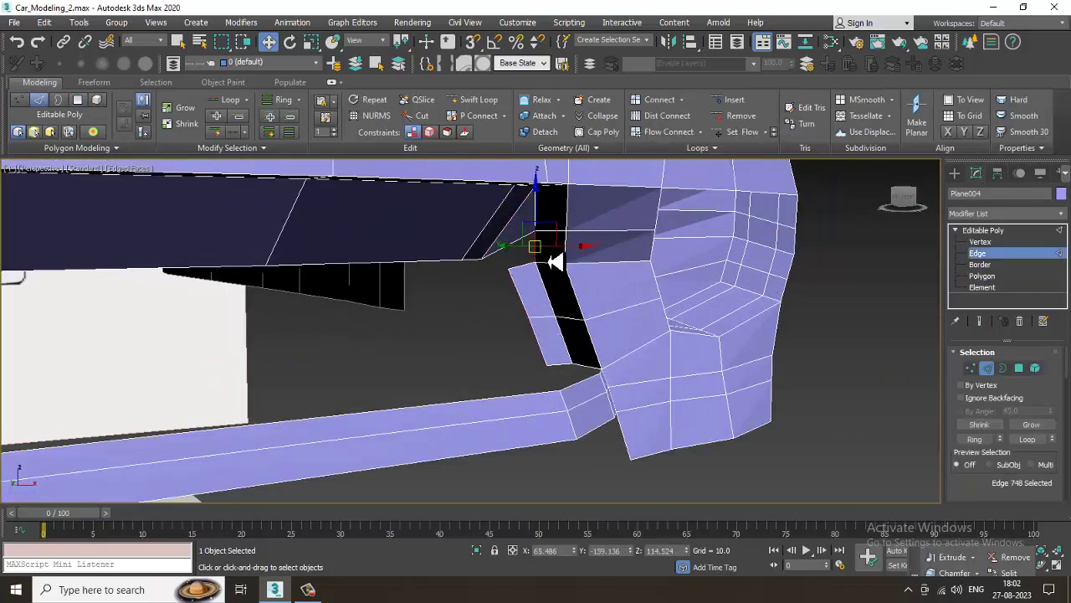
pyautogui.keyDown('alt'); pyautogui.moveTo(559, 259); pyautogui.dragTo(514, 268, button='middle'); pyautogui.keyUp('alt')
# Target weld the replacement face's lower inner vertex to the adjoining inner vertex of the strip
pyautogui.press('1')
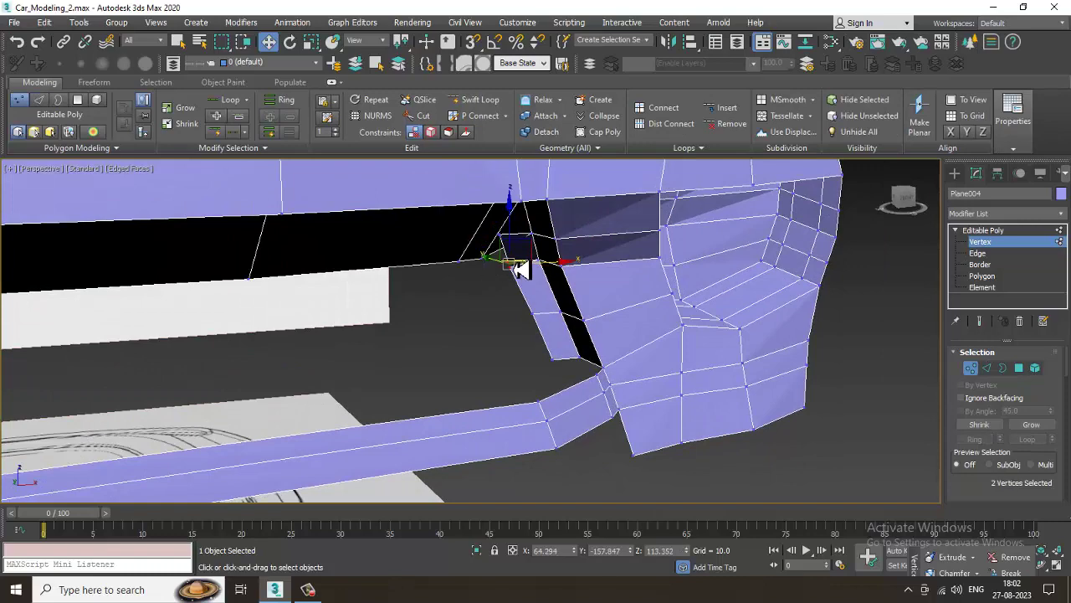
pyautogui.rightClick(512, 263)
pyautogui.click(478, 343)
pyautogui.scroll(3, 504, 241)
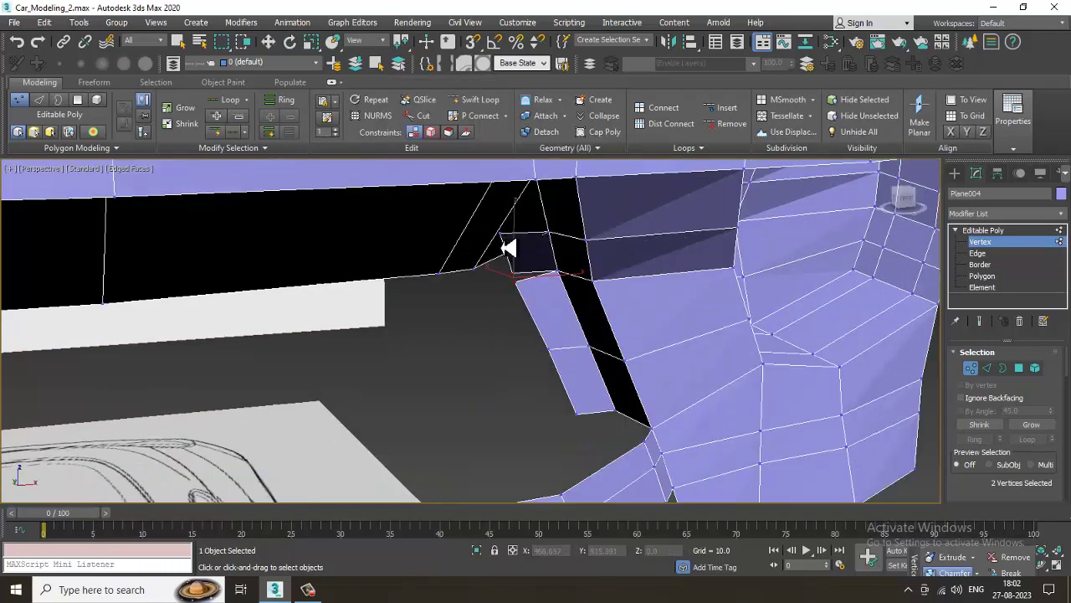
pyautogui.press('w')
pyautogui.rightClick(514, 286)
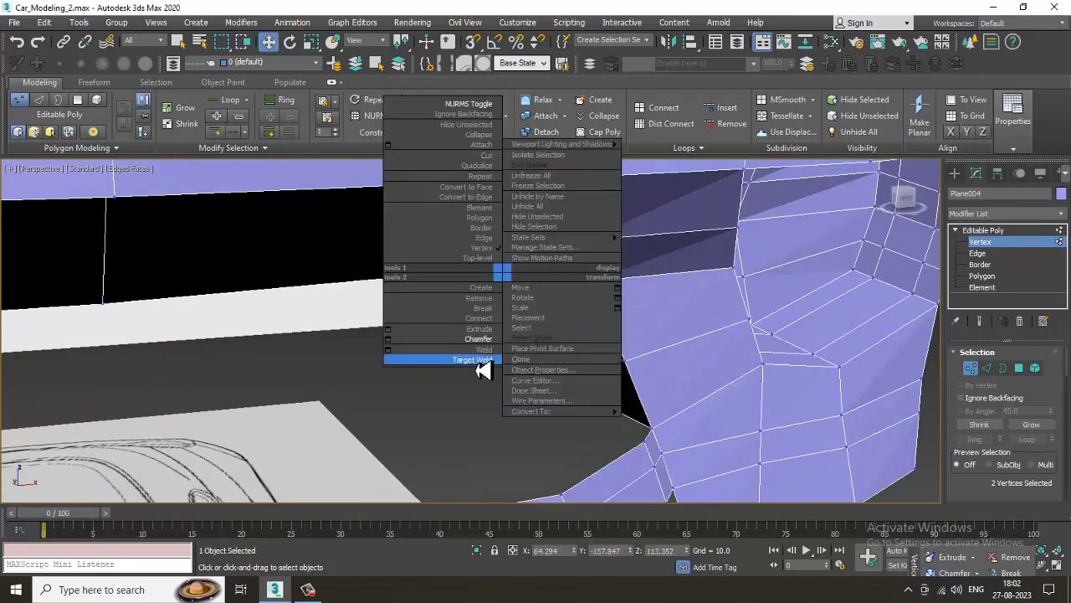
pyautogui.click(486, 356)
pyautogui.moveTo(547, 278)
pyautogui.keyDown('alt'); pyautogui.mouseDown(button='middle')
pyautogui.moveTo(582, 256)
pyautogui.moveTo(546, 262)
pyautogui.mouseUp(button='middle'); pyautogui.keyUp('alt')
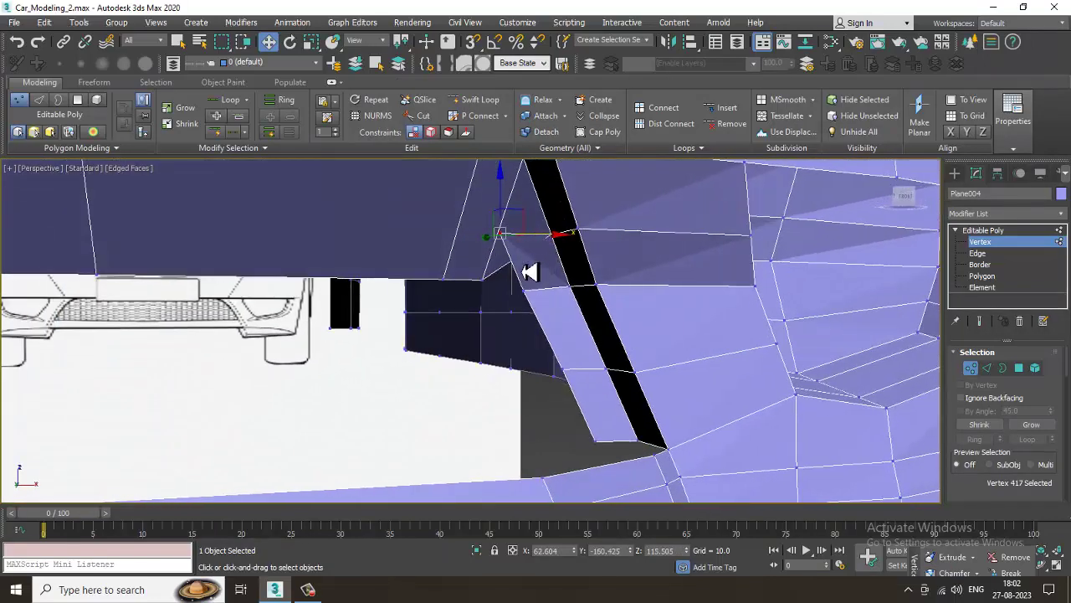
# Target weld the replacement face's upper inner vertex to the underside panel's lower corner
pyautogui.rightClick(526, 264)
pyautogui.click(512, 340)
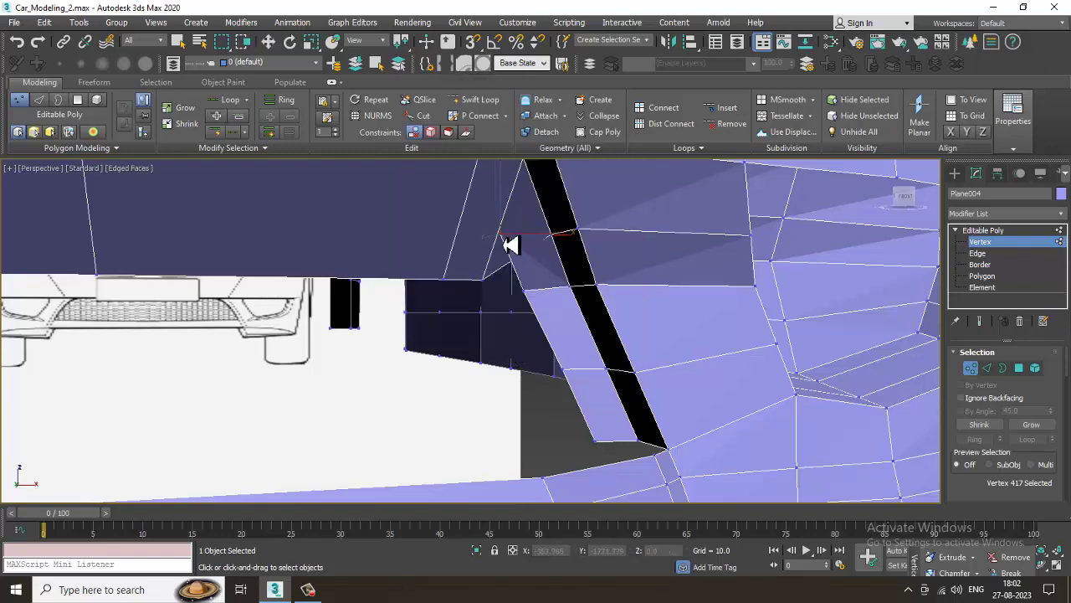
pyautogui.keyDown('alt'); pyautogui.moveTo(519, 300); pyautogui.dragTo(695, 328, button='middle'); pyautogui.keyUp('alt')
pyautogui.press('w')
# Compare the welded bumper opening with the front-view reference drawing
pyautogui.keyDown('alt'); pyautogui.moveTo(593, 320); pyautogui.dragTo(514, 318, button='middle'); pyautogui.keyUp('alt')
pyautogui.scroll(-6, 504, 301)
pyautogui.scroll(3, 546, 317)
pyautogui.hotkey('alt', 'w')
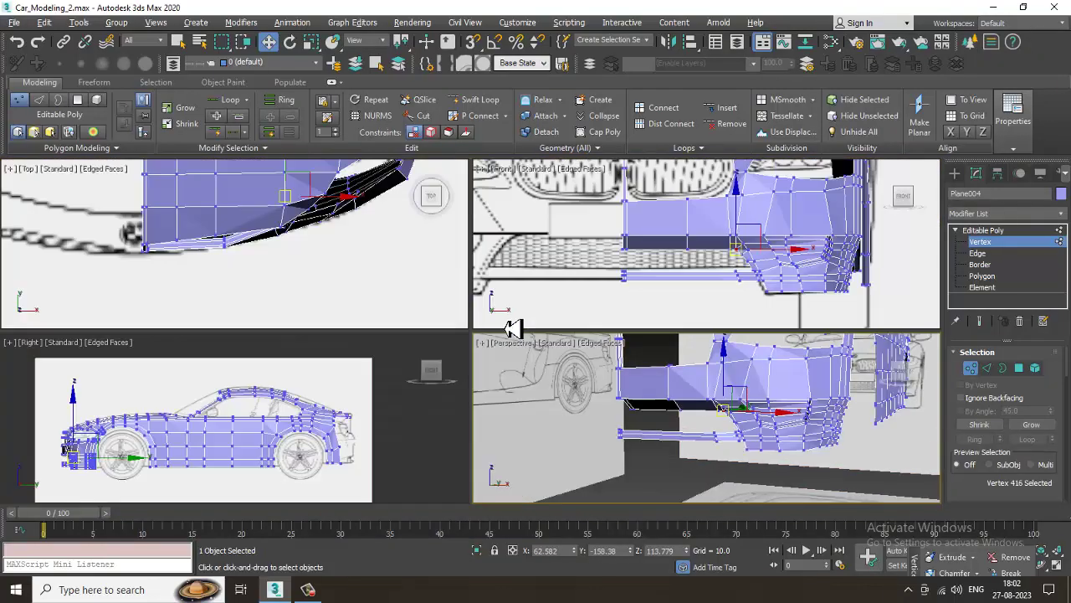
pyautogui.hotkey('alt', 'w')
pyautogui.scroll(8, 586, 301)
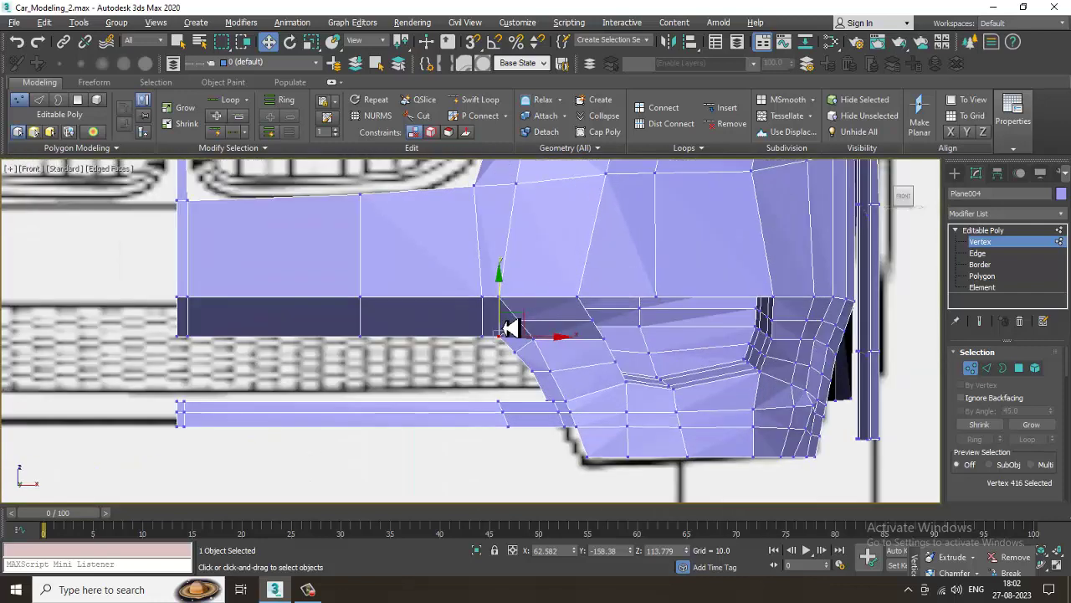
pyautogui.scroll(-1, 603, 291)
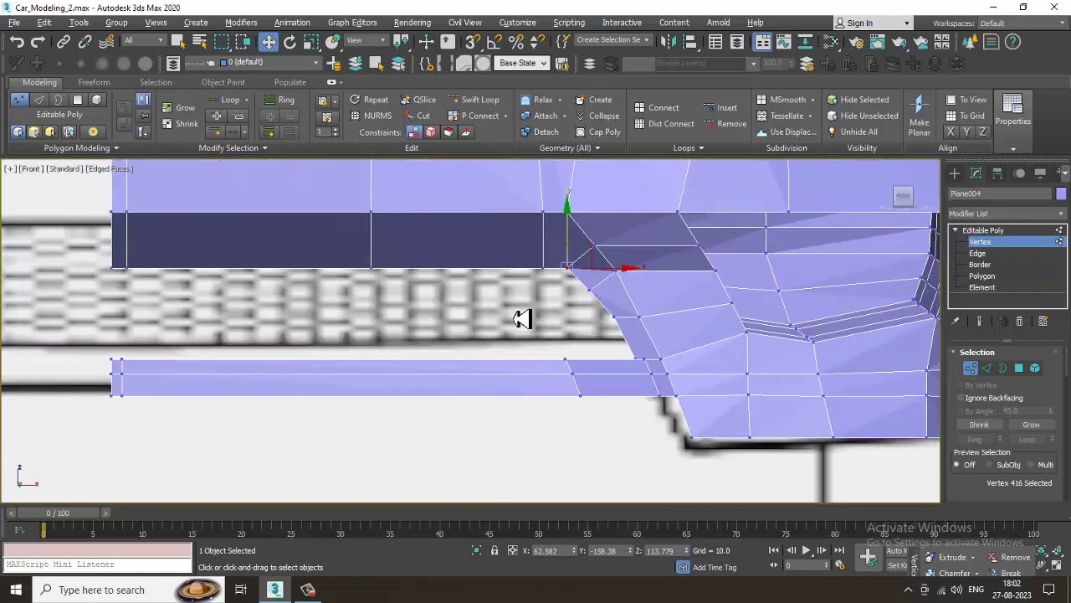
pyautogui.scroll(-3, 538, 330)
pyautogui.hotkey('alt', 'w')
pyautogui.hotkey('alt', 'w')
# Extrude the four upper edges of the bumper's lower strip inward to form a horizontal ledge
pyautogui.keyDown('alt'); pyautogui.moveTo(588, 374); pyautogui.dragTo(756, 325, button='middle'); pyautogui.keyUp('alt')
pyautogui.scroll(4, 486, 306)
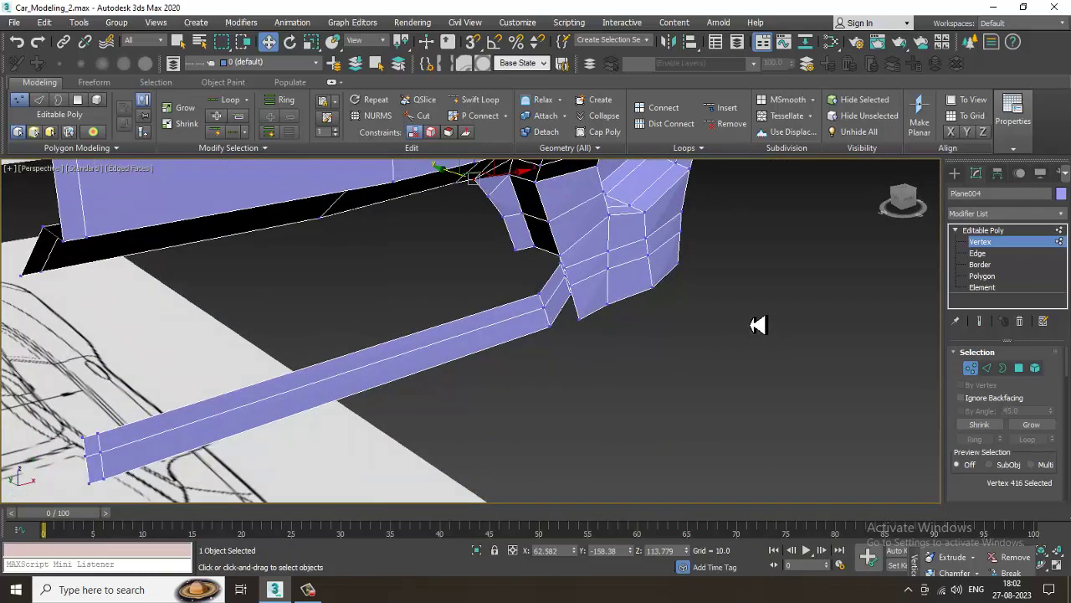
pyautogui.click(978, 252)
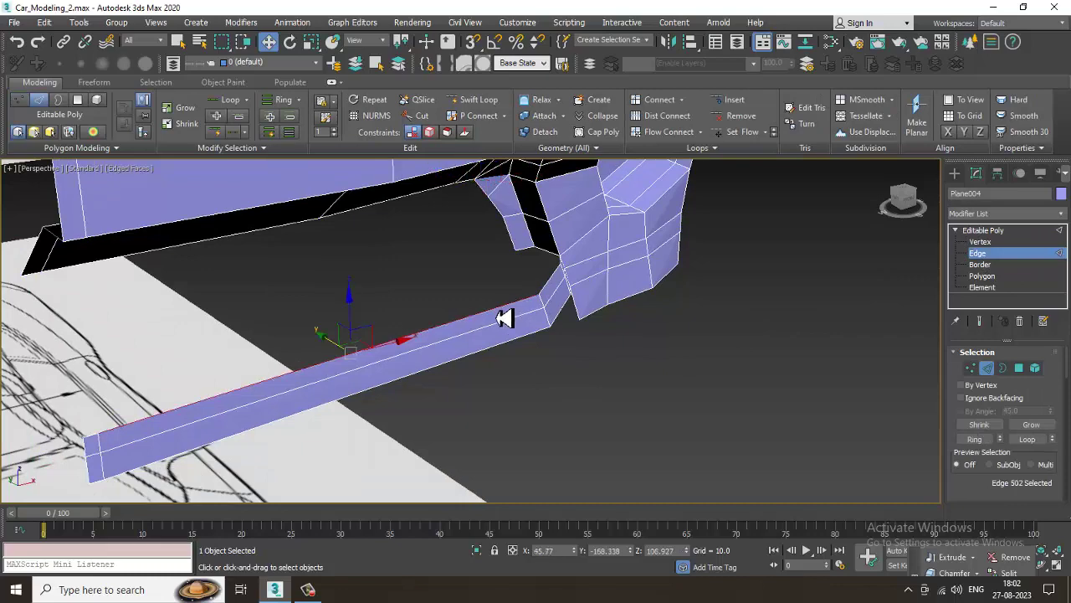
pyautogui.keyDown('ctrl'); pyautogui.click(98, 450); pyautogui.keyUp('ctrl')
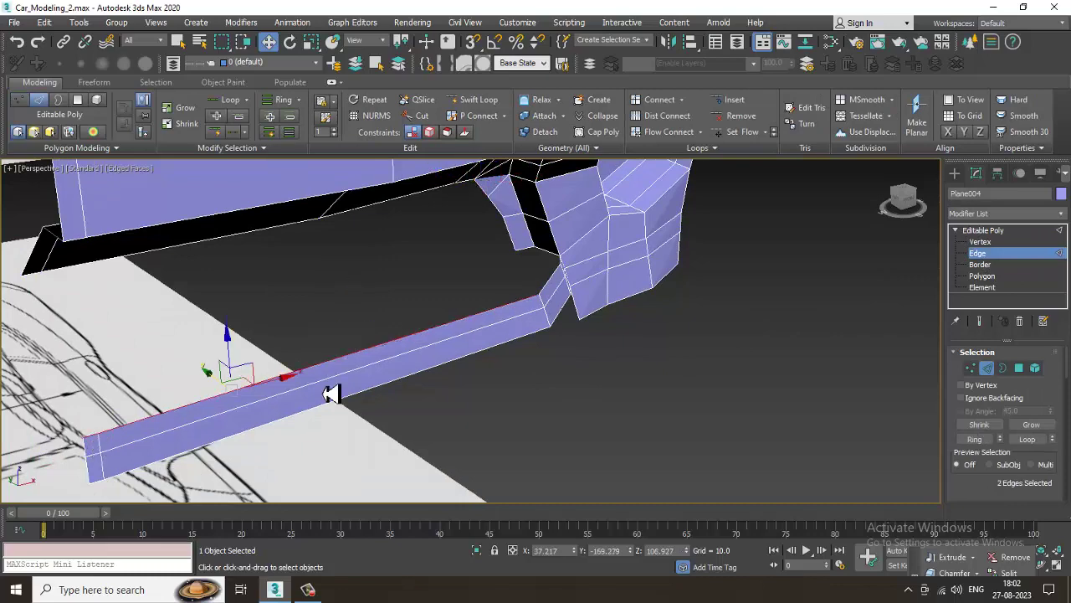
pyautogui.keyDown('ctrl'); pyautogui.click(555, 289); pyautogui.keyUp('ctrl')
pyautogui.keyDown('alt'); pyautogui.moveTo(555, 288); pyautogui.dragTo(270, 352, button='middle'); pyautogui.keyUp('alt')
pyautogui.scroll(3, 484, 303)
pyautogui.keyDown('alt'); pyautogui.moveTo(484, 303); pyautogui.dragTo(319, 397, button='middle'); pyautogui.keyUp('alt')
pyautogui.keyDown('shift'); pyautogui.moveTo(246, 423); pyautogui.dragTo(209, 425); pyautogui.keyUp('shift')
pyautogui.keyDown('alt'); pyautogui.moveTo(209, 425); pyautogui.dragTo(476, 342, button='middle'); pyautogui.keyUp('alt')
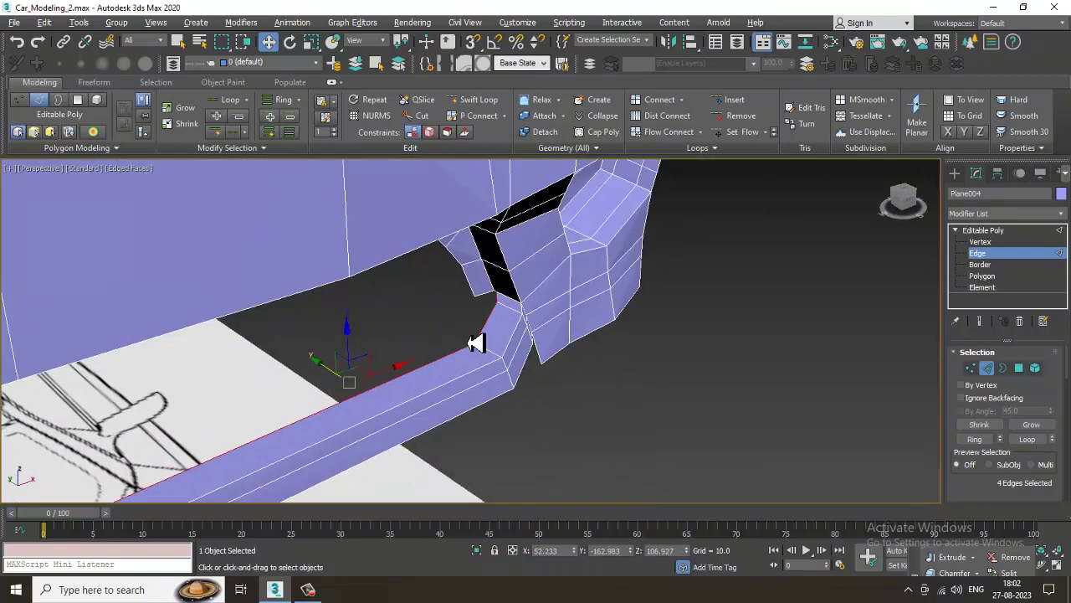
# Weld the ledge's outer end vertex to the lower vertex of the opening's inner side strip
pyautogui.scroll(2, 476, 342)
pyautogui.scroll(-2, 547, 301)
pyautogui.press('1')
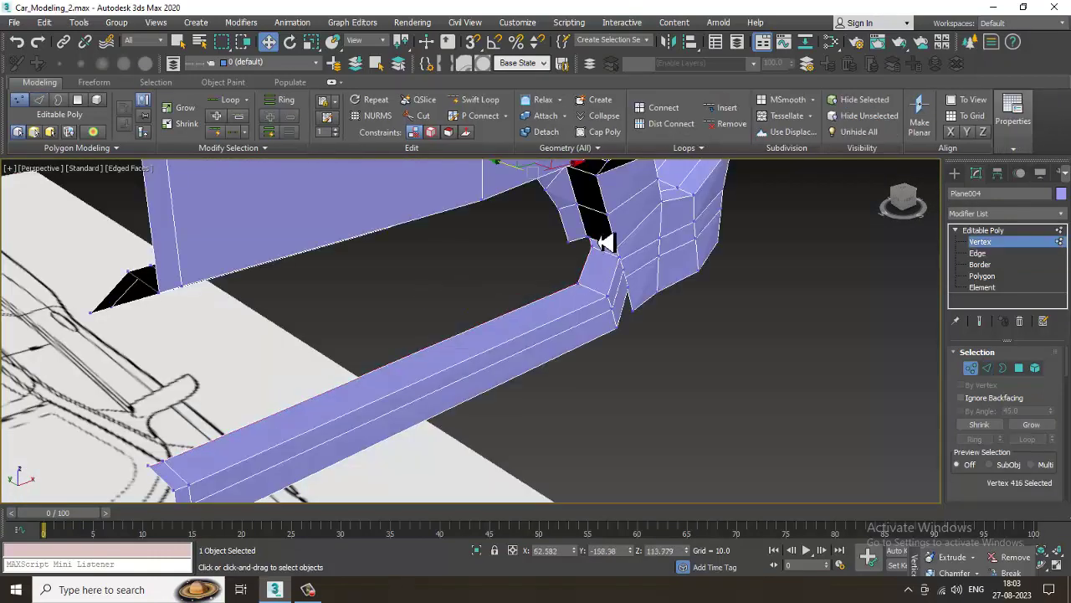
pyautogui.rightClick(591, 251)
pyautogui.click(569, 318)
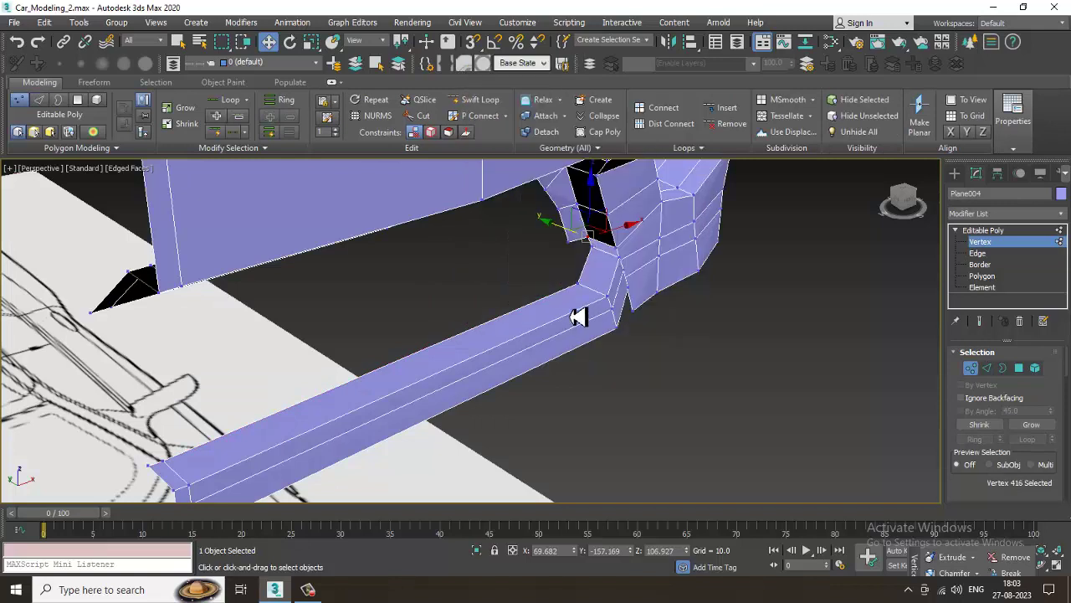
# Reposition the ledge's inner vertices near the outer corner and its two end vertices at the car's centre line
pyautogui.scroll(2, 619, 259)
pyautogui.moveTo(557, 244); pyautogui.dragTo(559, 265)
pyautogui.moveTo(540, 300); pyautogui.dragTo(496, 294)
pyautogui.scroll(-5, 494, 297)
pyautogui.moveTo(346, 339); pyautogui.dragTo(373, 356)
pyautogui.scroll(4, 377, 360)
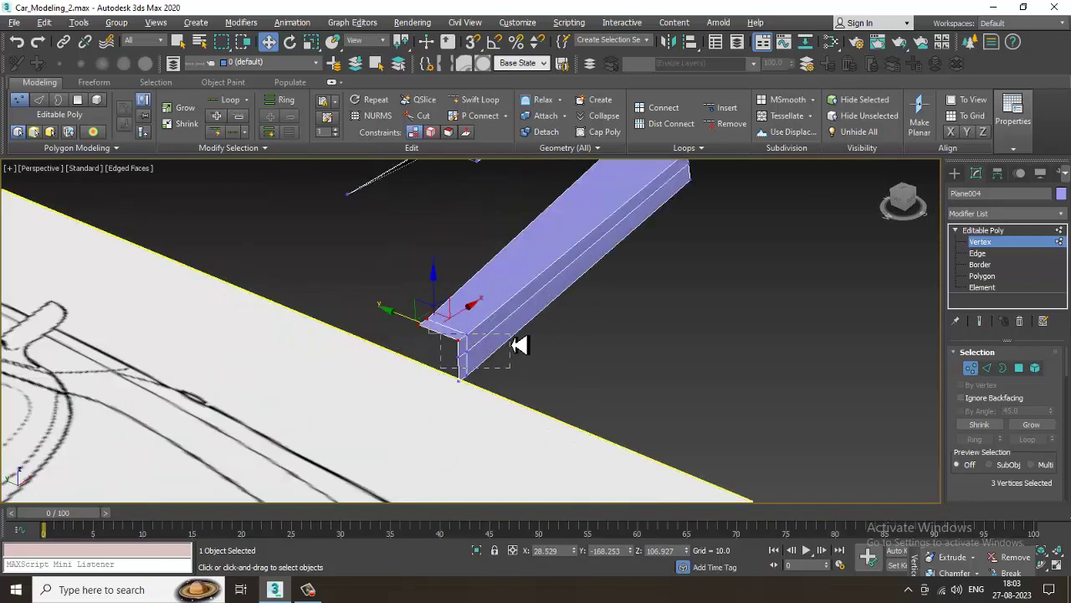
pyautogui.keyDown('alt'); pyautogui.moveTo(441, 367); pyautogui.dragTo(510, 335); pyautogui.keyUp('alt')
pyautogui.scroll(-3, 456, 326)
pyautogui.moveTo(402, 318); pyautogui.dragTo(400, 314)
pyautogui.moveTo(630, 204); pyautogui.dragTo(566, 272, button='middle')
pyautogui.moveTo(708, 322)
pyautogui.mouseDown(button='middle')
pyautogui.moveTo(564, 254)
pyautogui.moveTo(710, 341)
pyautogui.mouseUp(button='middle')
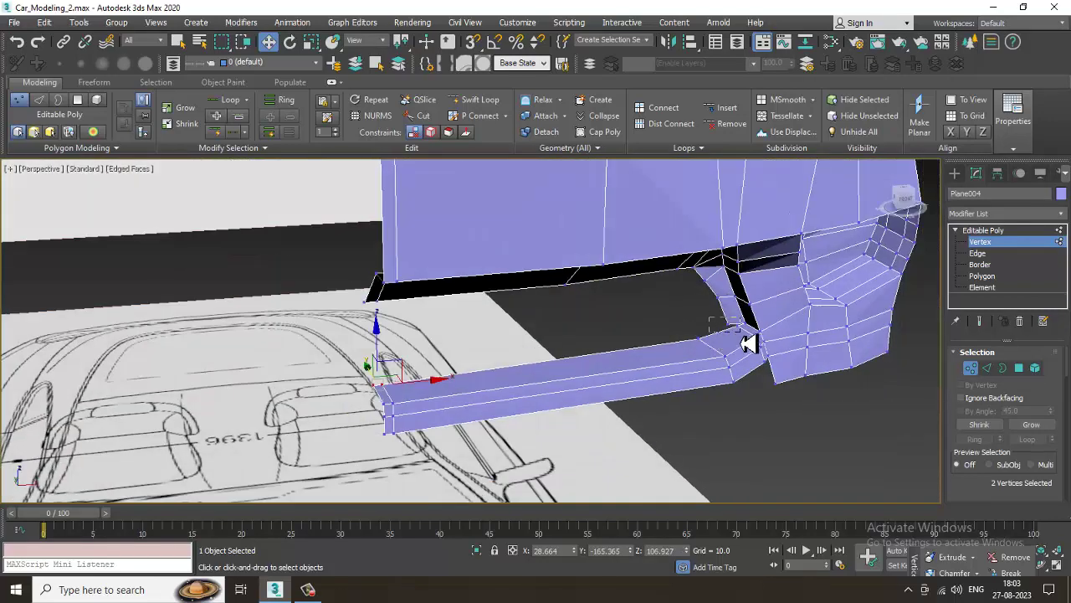
# Weld the vertices selected together where the ledge meets the inner side strip
pyautogui.rightClick(735, 327)
pyautogui.click(714, 400)
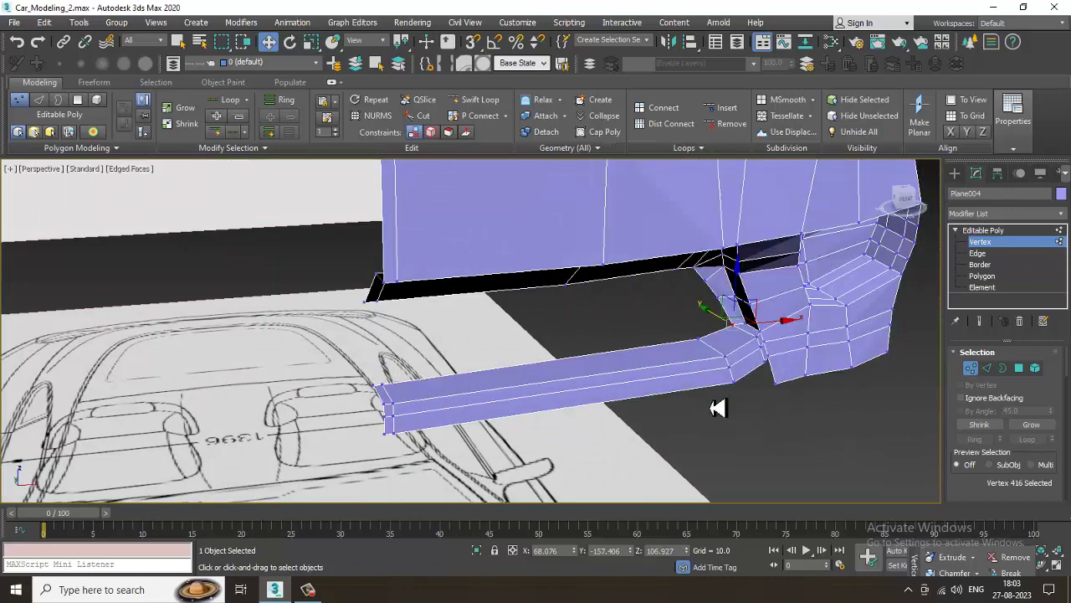
# Preview the front bumper around the lower opening with NURMS smoothing and switch the smoothing off again
pyautogui.keyDown('alt'); pyautogui.moveTo(754, 334); pyautogui.dragTo(618, 276, button='middle'); pyautogui.keyUp('alt')
pyautogui.rightClick(680, 219)
pyautogui.click(659, 44)
pyautogui.scroll(3, 682, 277)
pyautogui.scroll(-4, 608, 280)
pyautogui.scroll(5, 615, 276)
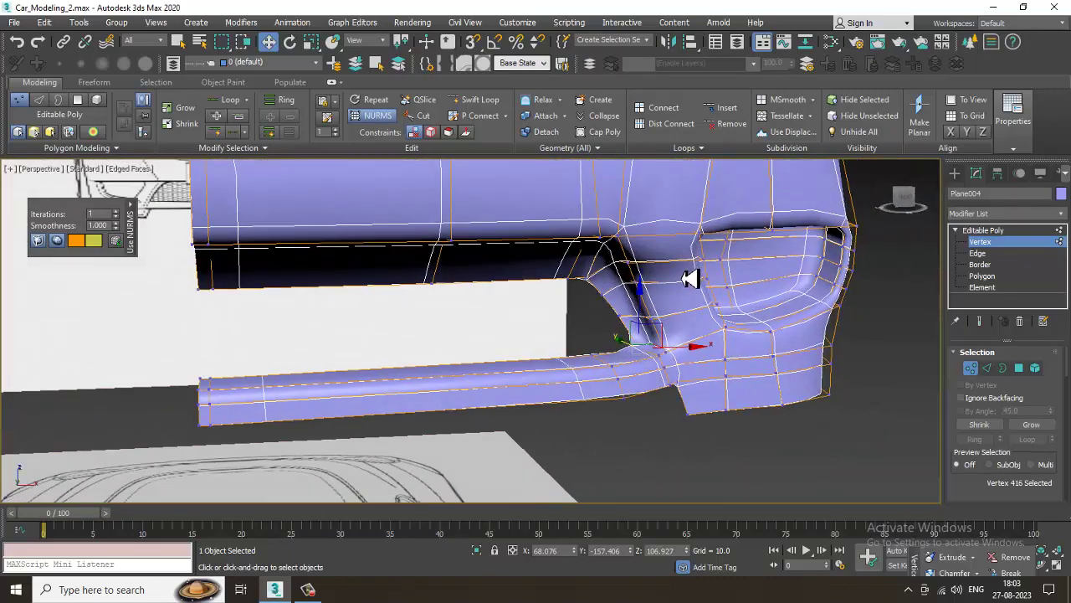
pyautogui.rightClick(674, 268)
pyautogui.click(623, 67)
# Compare the NURMS-smoothed bumper opening with the front-view reference drawing and return to the unsmoothed perspective view
pyautogui.keyDown('alt'); pyautogui.moveTo(672, 199); pyautogui.dragTo(649, 318, button='middle'); pyautogui.keyUp('alt')
pyautogui.scroll(-4, 645, 249)
pyautogui.press('2')
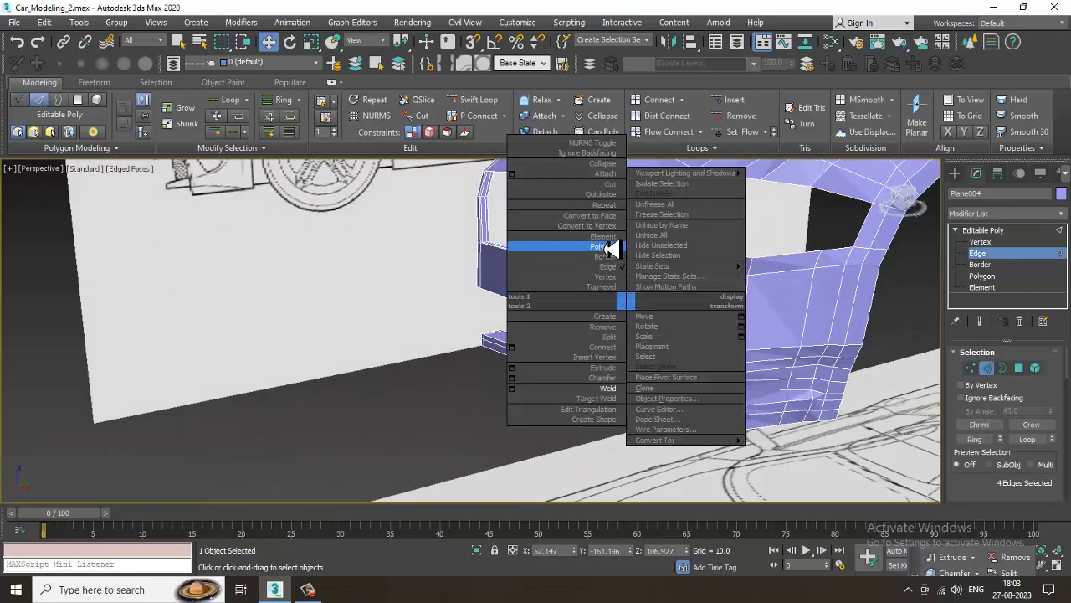
pyautogui.click(608, 143)
pyautogui.scroll(-4, 735, 326)
pyautogui.keyDown('alt'); pyautogui.moveTo(736, 327); pyautogui.dragTo(703, 323, button='middle'); pyautogui.keyUp('alt')
pyautogui.hotkey('alt', 'w')
pyautogui.middleClick(675, 259)
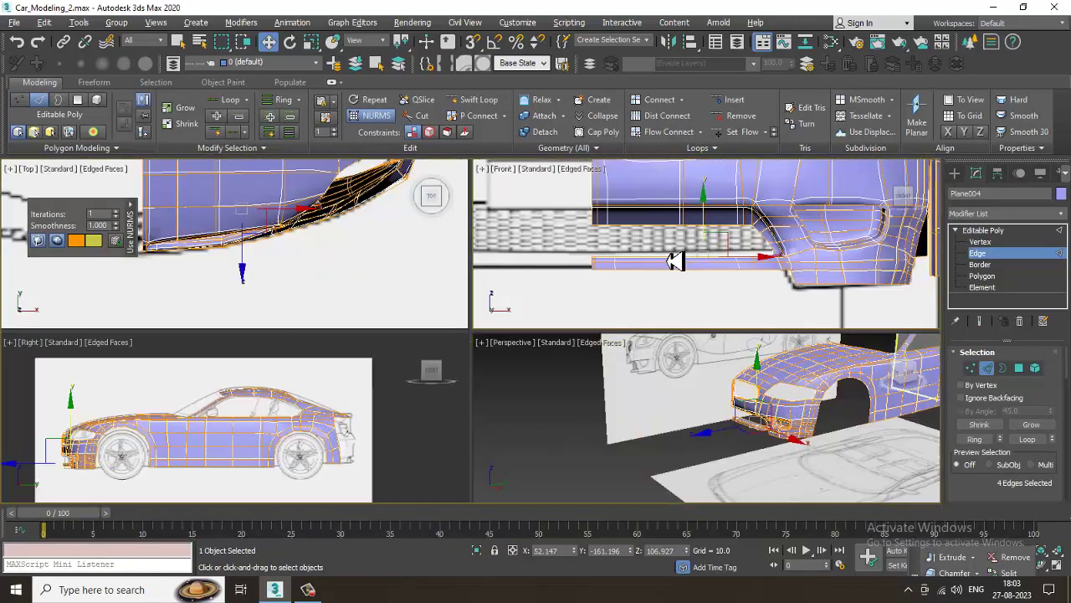
pyautogui.hotkey('alt', 'w')
pyautogui.scroll(2, 509, 343)
pyautogui.moveTo(509, 342); pyautogui.dragTo(543, 341, button='middle')
pyautogui.rightClick(672, 234)
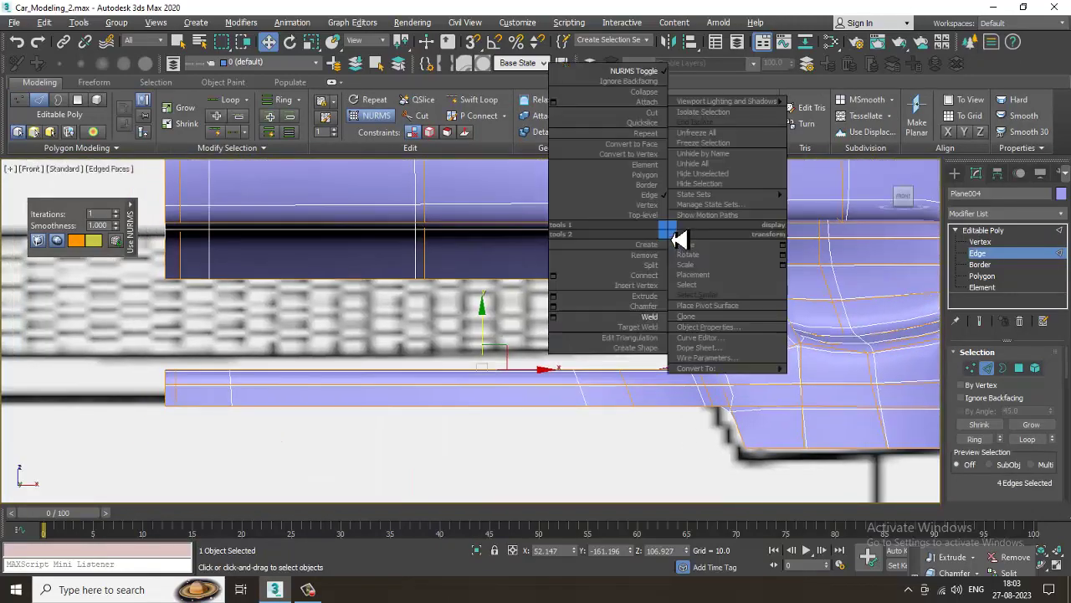
pyautogui.click(641, 90)
pyautogui.hotkey('alt', 'w')
pyautogui.middleClick(735, 376)
pyautogui.hotkey('alt', 'w')
pyautogui.keyDown('alt'); pyautogui.moveTo(735, 376); pyautogui.dragTo(444, 332, button='middle'); pyautogui.keyUp('alt')
pyautogui.scroll(3, 540, 352)
pyautogui.scroll(2, 577, 292)
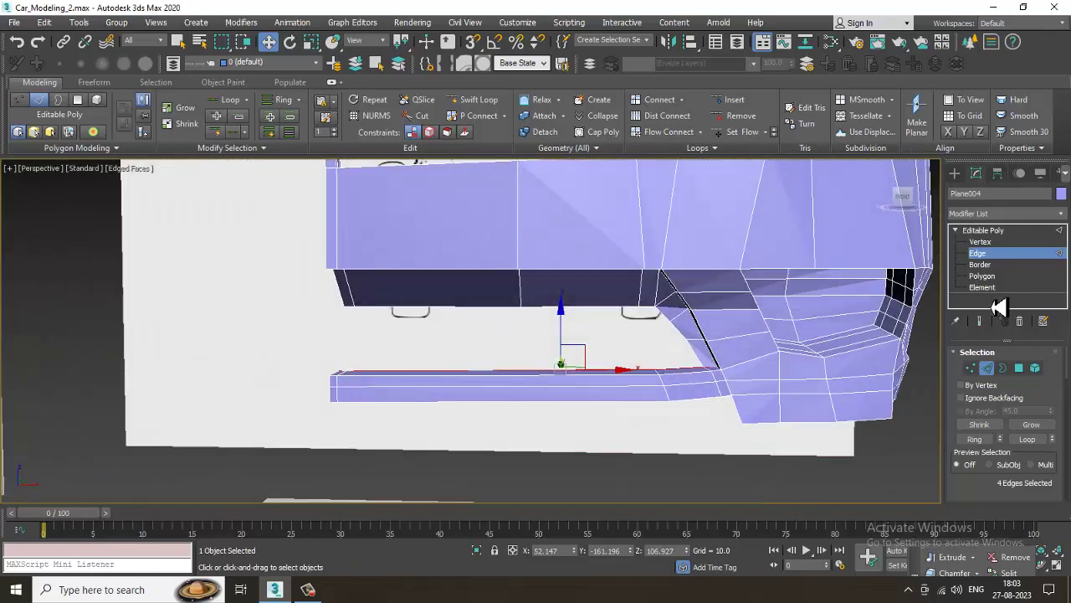
pyautogui.click(647, 310)
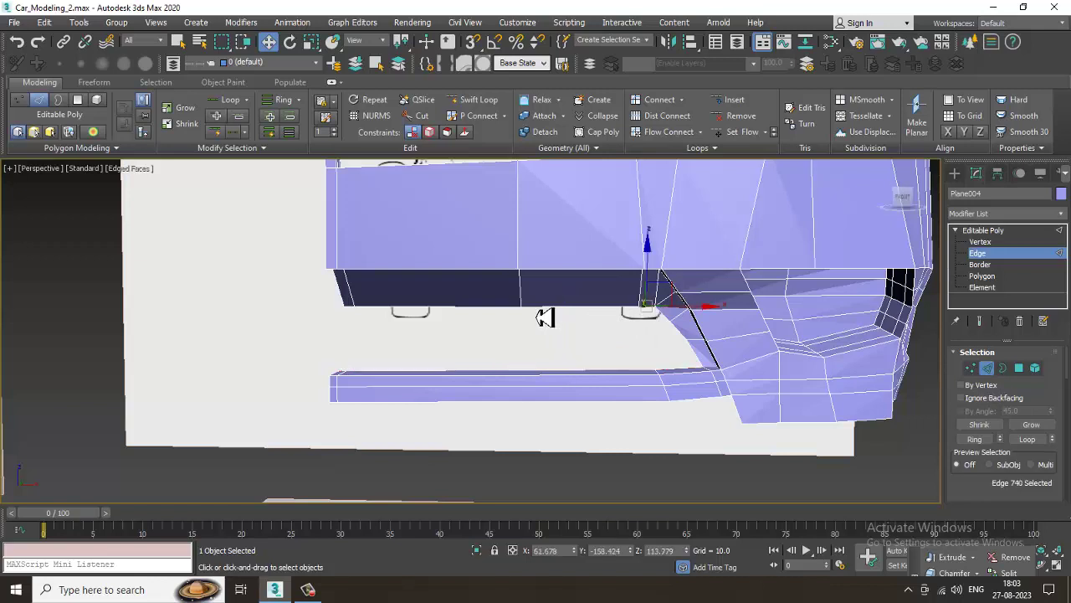
pyautogui.keyDown('ctrl'); pyautogui.moveTo(540, 311); pyautogui.dragTo(474, 309); pyautogui.keyUp('ctrl')
pyautogui.click(360, 313)
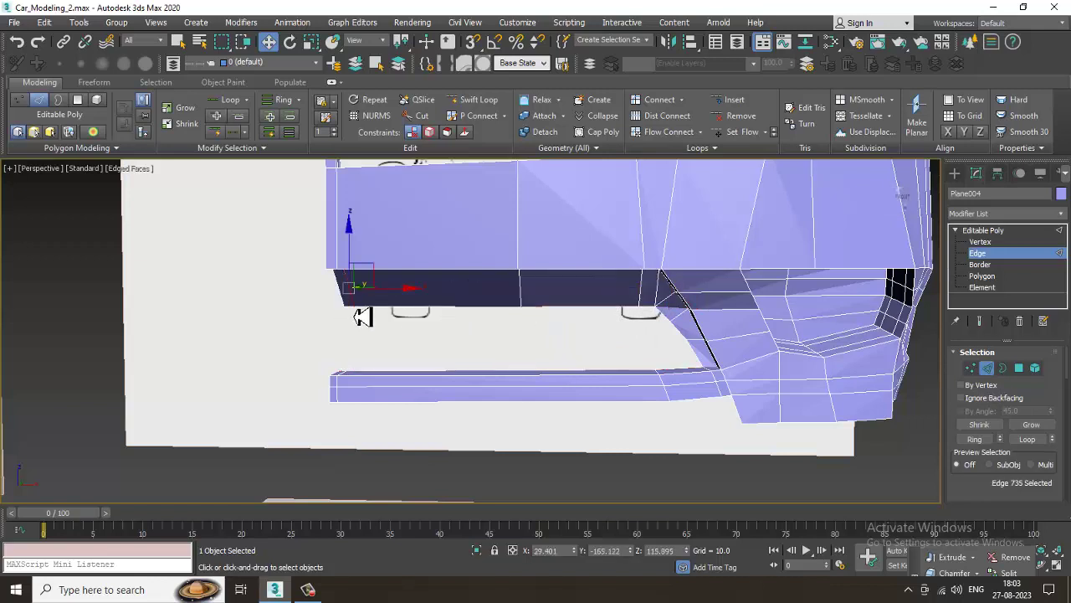
pyautogui.scroll(-5, 365, 325)
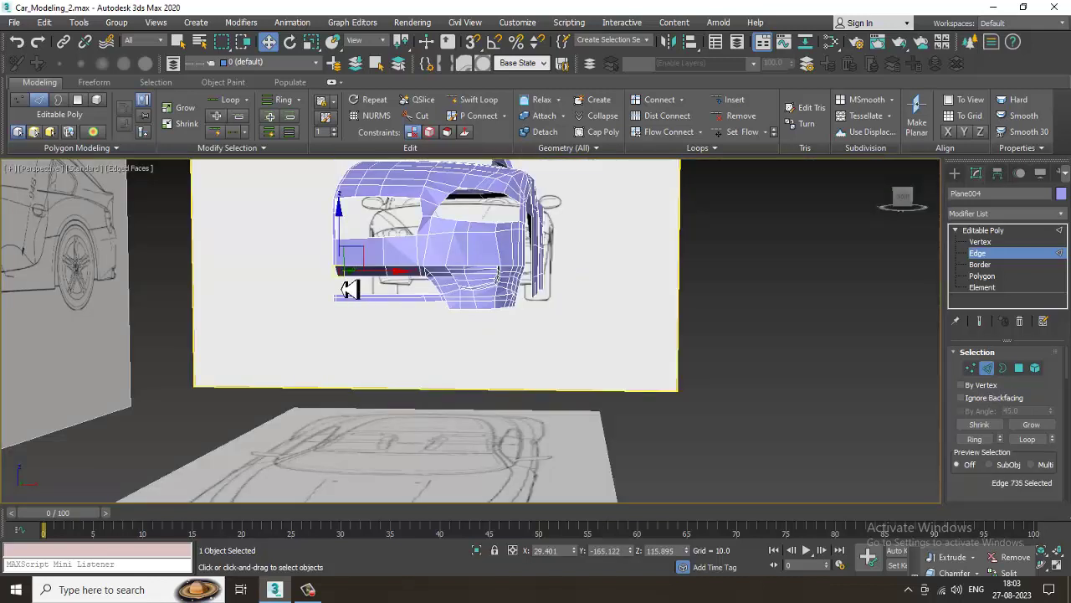
pyautogui.scroll(5, 352, 288)
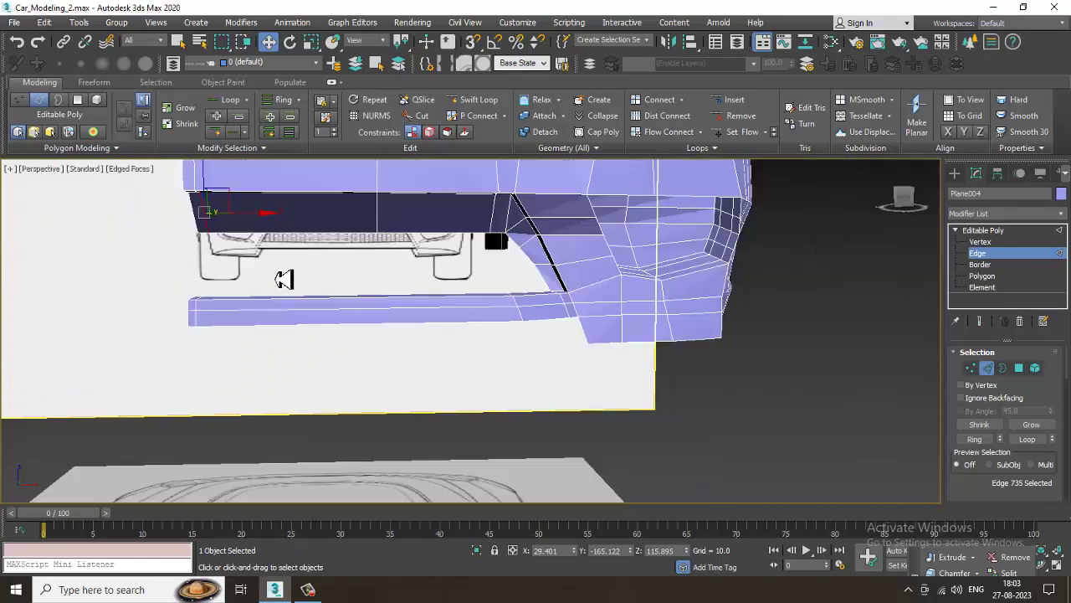
pyautogui.press('2')
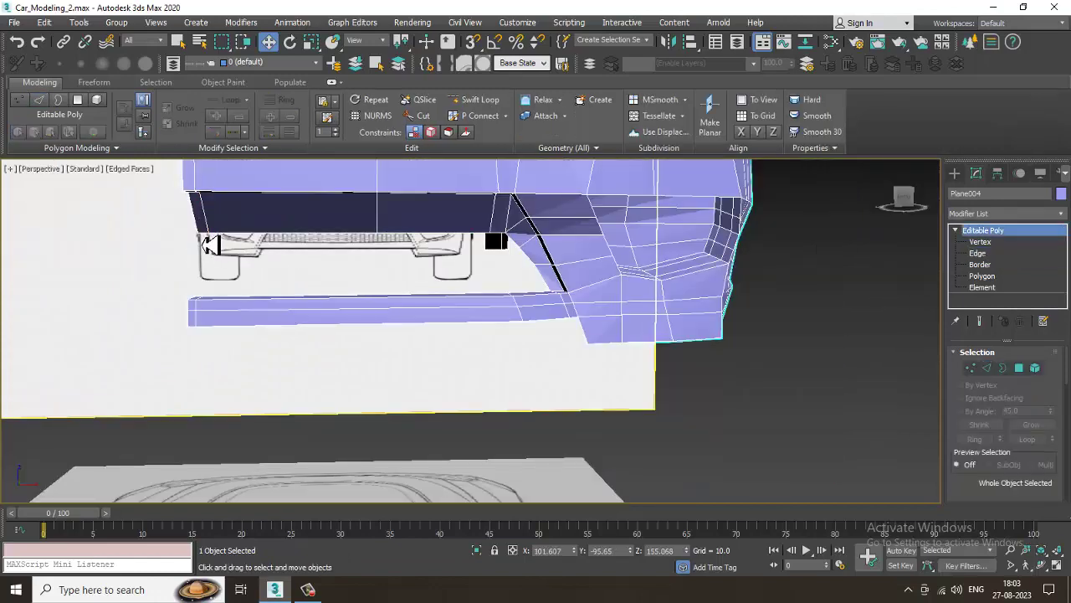
pyautogui.click(240, 242)
pyautogui.click(686, 219)
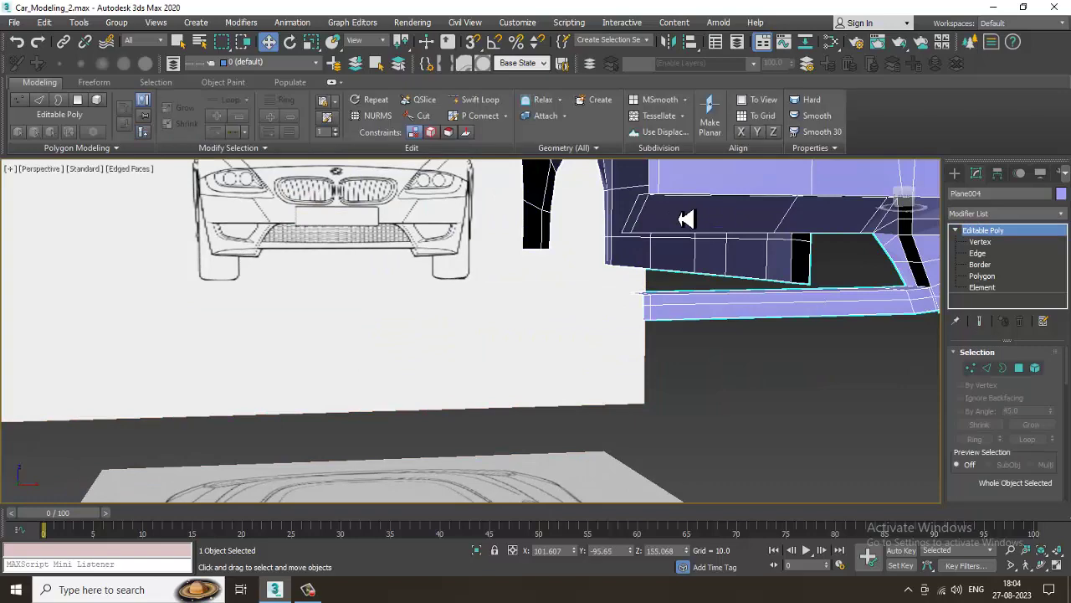
# Try to bridge the underside panel's centre-side lower edges to the ledge's long inner edge
pyautogui.press('2')
pyautogui.click(636, 243)
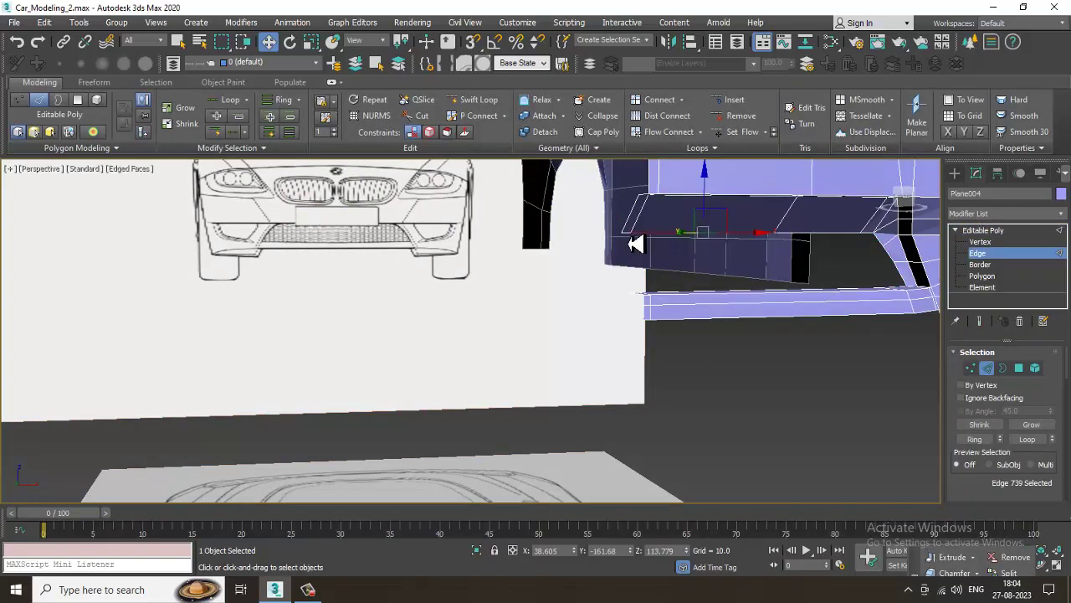
pyautogui.keyDown('alt'); pyautogui.moveTo(636, 246); pyautogui.dragTo(647, 306, button='middle'); pyautogui.keyUp('alt')
pyautogui.keyDown('ctrl'); pyautogui.click(686, 293); pyautogui.keyUp('ctrl')
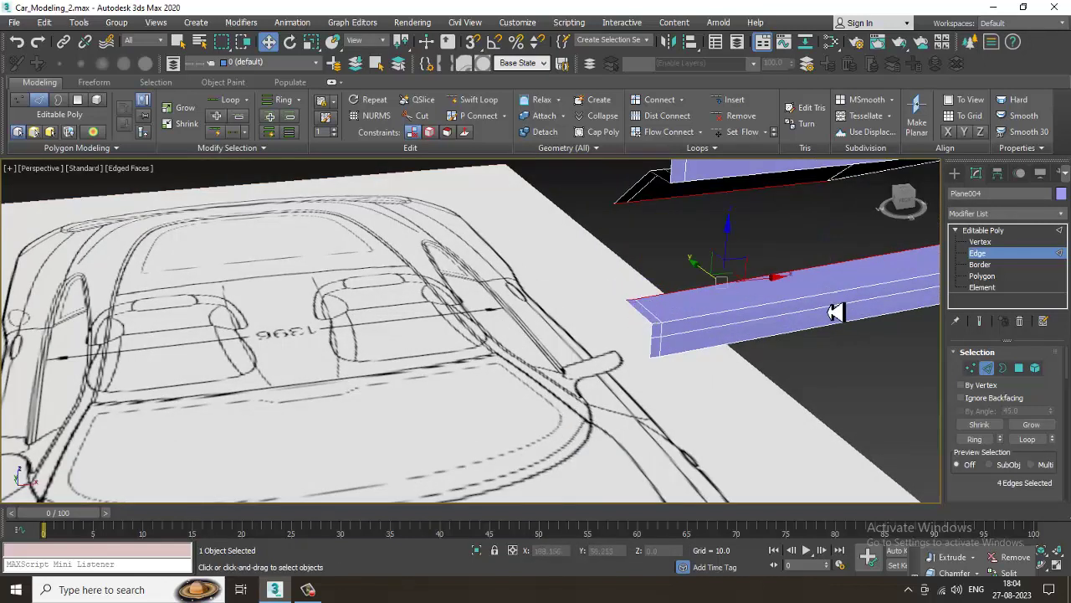
pyautogui.scroll(-5, 968, 489)
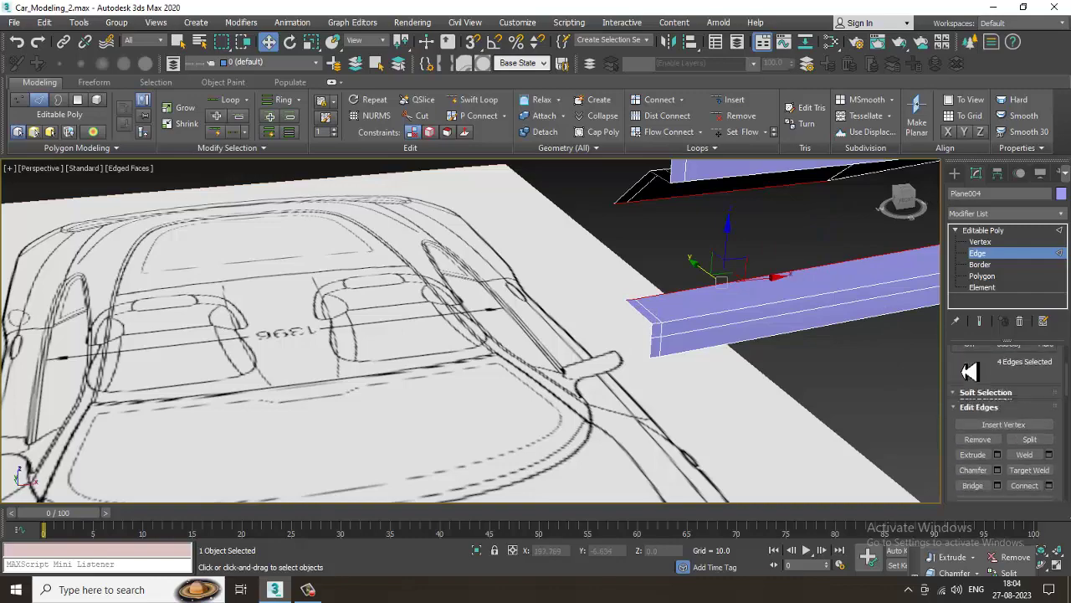
pyautogui.click(973, 483)
pyautogui.moveTo(696, 318)
pyautogui.keyDown('alt'); pyautogui.mouseDown(button='middle')
pyautogui.moveTo(694, 294)
pyautogui.moveTo(614, 287)
pyautogui.moveTo(680, 282)
pyautogui.moveTo(614, 275)
pyautogui.moveTo(716, 319)
pyautogui.mouseUp(button='middle'); pyautogui.keyUp('alt')
pyautogui.hotkey('ctrl', 'z')
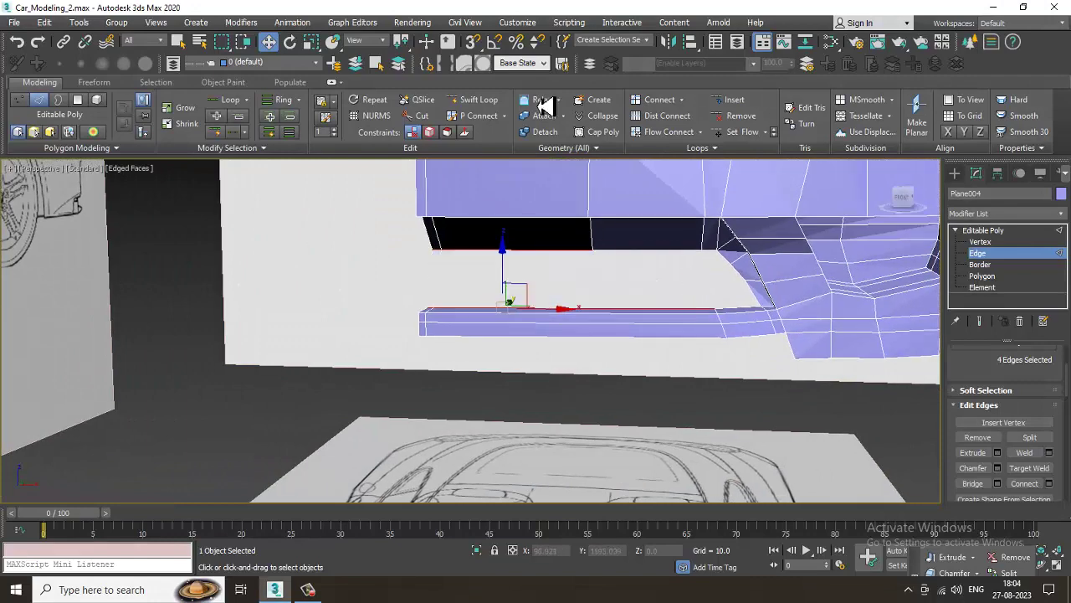
# Insert an edge loop across the lower strip and ledge, in line with the underside panel's middle edge, using Swift Loop
pyautogui.click(481, 101)
pyautogui.click(604, 328)
pyautogui.rightClick(603, 328)
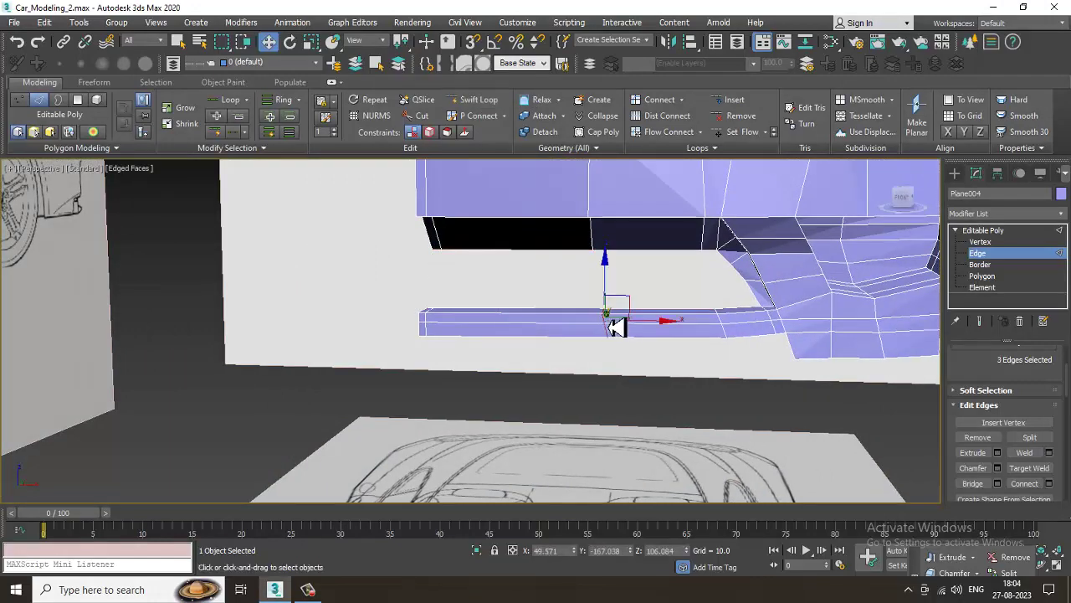
# Bridge the underside panel's two centre-side lower edges to the matching inner edges of the ledge
pyautogui.keyDown('alt'); pyautogui.moveTo(710, 362); pyautogui.dragTo(604, 265, button='middle'); pyautogui.keyUp('alt')
pyautogui.press('2')
pyautogui.keyDown('alt'); pyautogui.moveTo(791, 263); pyautogui.dragTo(500, 293, button='middle'); pyautogui.keyUp('alt')
pyautogui.press('2')
pyautogui.click(503, 289)
pyautogui.keyDown('ctrl'); pyautogui.click(447, 290); pyautogui.keyUp('ctrl')
pyautogui.keyDown('alt'); pyautogui.moveTo(447, 290); pyautogui.dragTo(529, 357, button='middle'); pyautogui.keyUp('alt')
pyautogui.keyDown('ctrl'); pyautogui.click(529, 355); pyautogui.keyUp('ctrl')
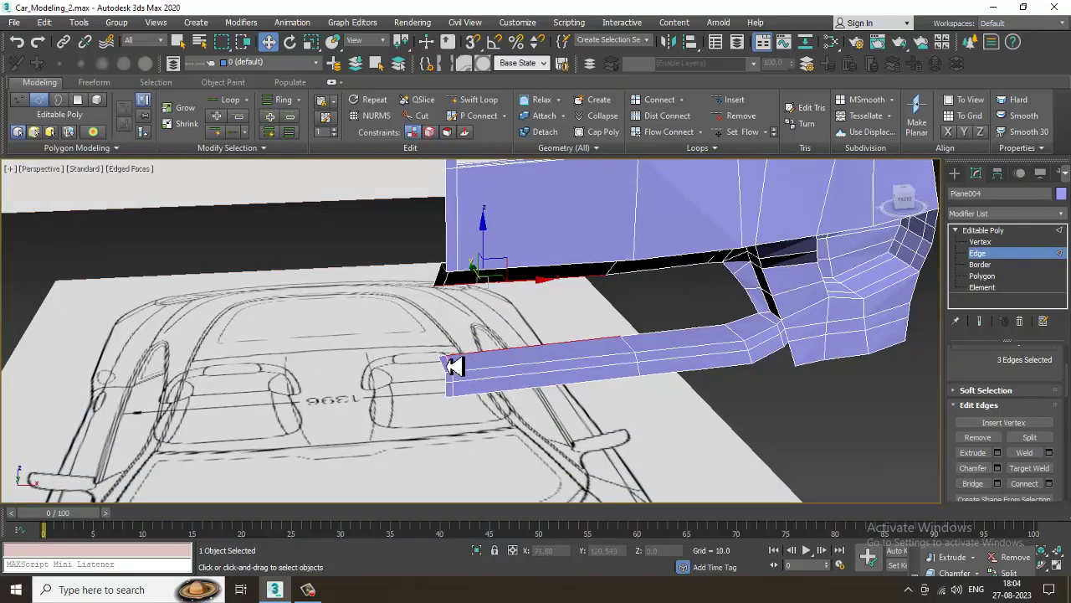
pyautogui.click(972, 484)
# Bridge the underside panel's next lower edge to the adjoining inner edge of the ledge
pyautogui.keyDown('alt'); pyautogui.moveTo(720, 385); pyautogui.dragTo(628, 343, button='middle'); pyautogui.keyUp('alt')
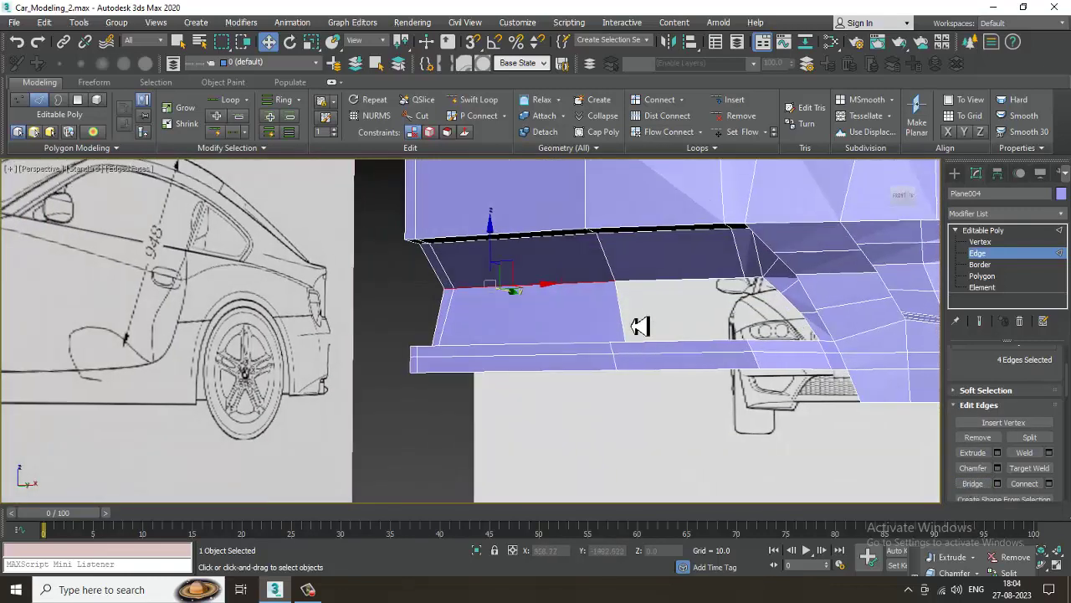
pyautogui.click(662, 282)
pyautogui.keyDown('alt'); pyautogui.moveTo(664, 303); pyautogui.dragTo(682, 349, button='middle'); pyautogui.keyUp('alt')
pyautogui.keyDown('ctrl'); pyautogui.click(683, 348); pyautogui.keyUp('ctrl')
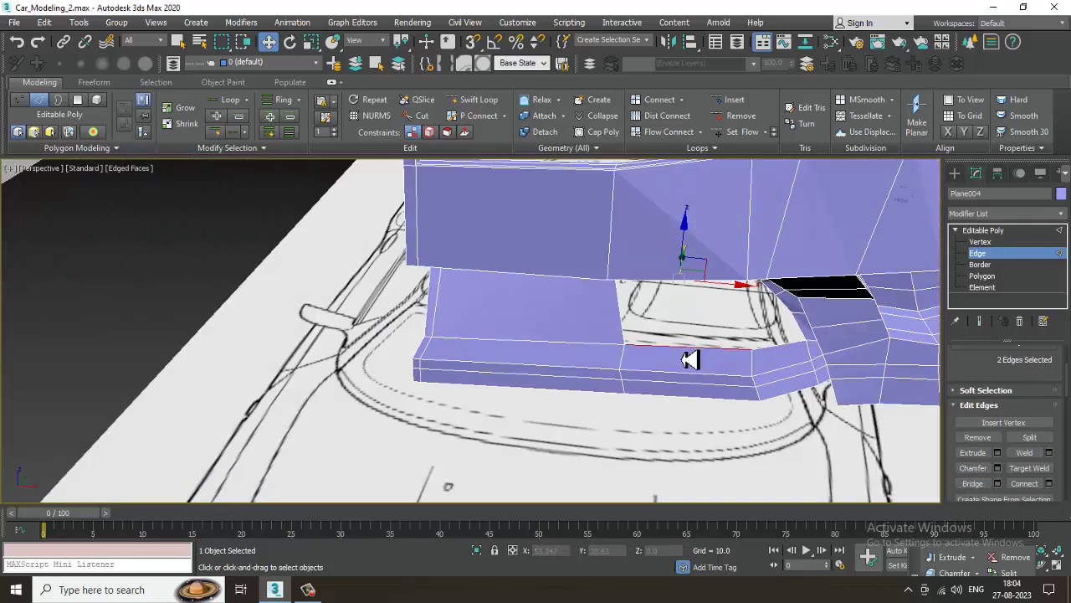
pyautogui.click(973, 484)
# Insert two horizontal edge loops across the bridged back panel using Swift Loop
pyautogui.keyDown('alt'); pyautogui.moveTo(713, 310); pyautogui.dragTo(686, 273, button='middle'); pyautogui.keyUp('alt')
pyautogui.scroll(4, 712, 306)
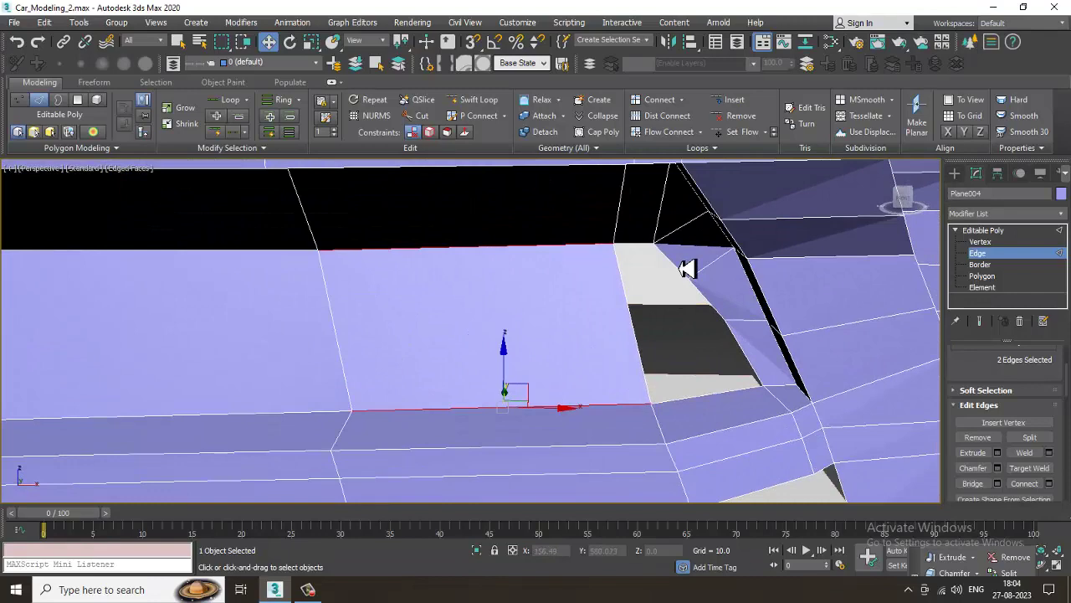
pyautogui.click(470, 100)
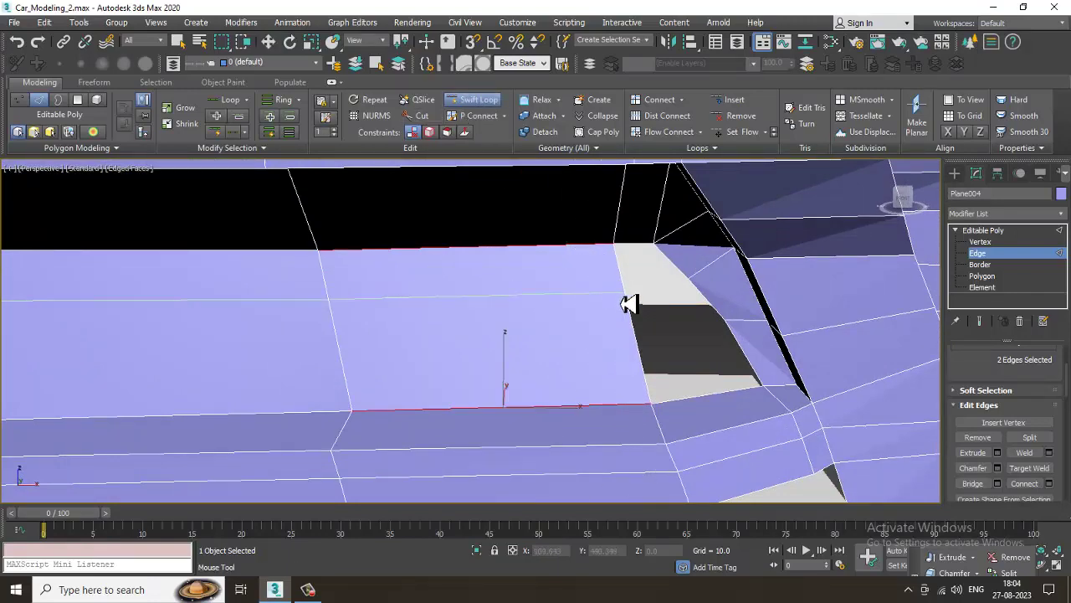
pyautogui.click(641, 359)
pyautogui.rightClick(676, 324)
# Bridge the back panel's three outer end edges to the three inner edges of the side strip
pyautogui.moveTo(679, 266)
pyautogui.keyDown('alt'); pyautogui.mouseDown(button='middle')
pyautogui.moveTo(700, 279)
pyautogui.moveTo(670, 277)
pyautogui.mouseUp(button='middle'); pyautogui.keyUp('alt')
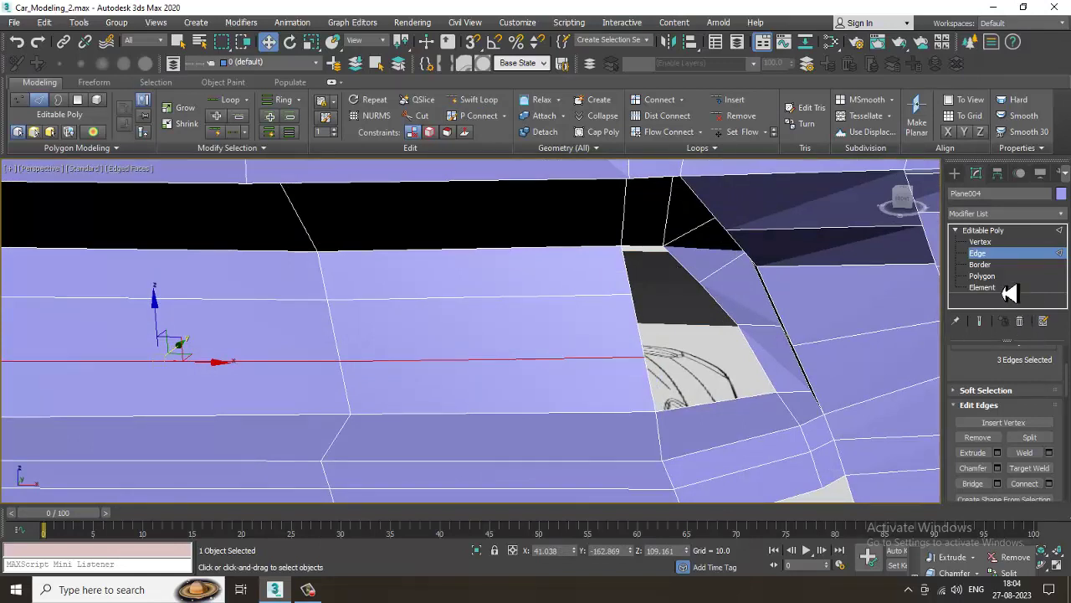
pyautogui.click(687, 272)
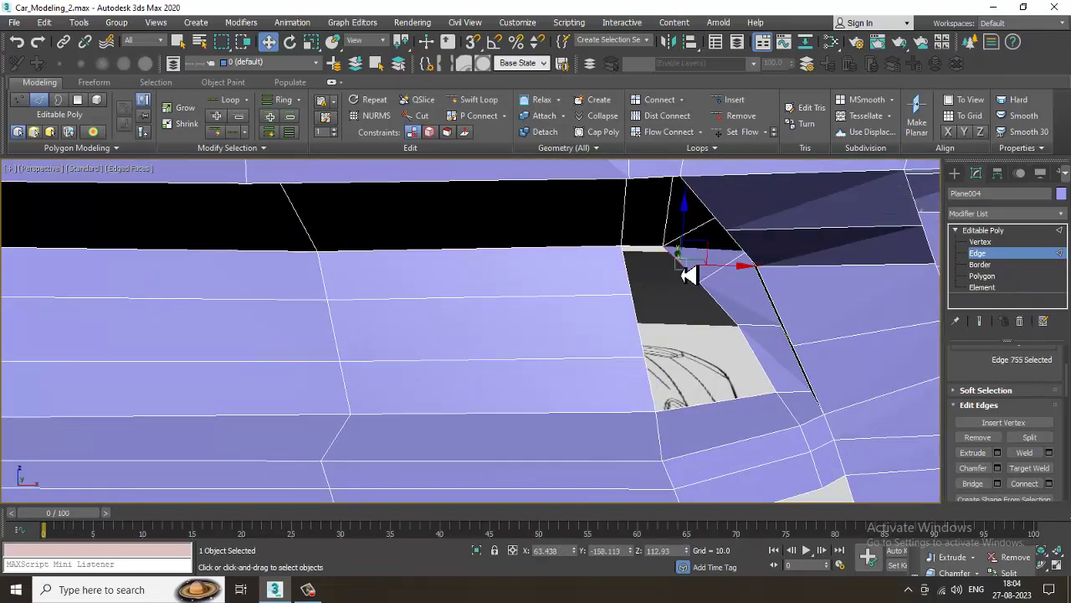
pyautogui.keyDown('ctrl'); pyautogui.click(731, 324); pyautogui.keyUp('ctrl')
pyautogui.keyDown('ctrl'); pyautogui.click(765, 360); pyautogui.keyUp('ctrl')
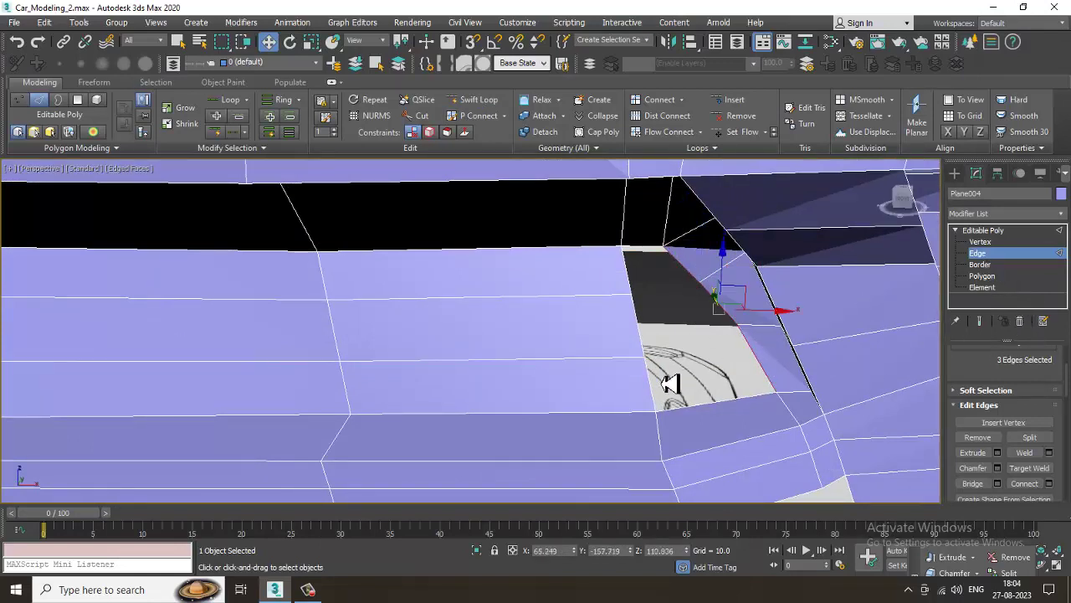
pyautogui.keyDown('ctrl'); pyautogui.click(654, 384); pyautogui.keyUp('ctrl')
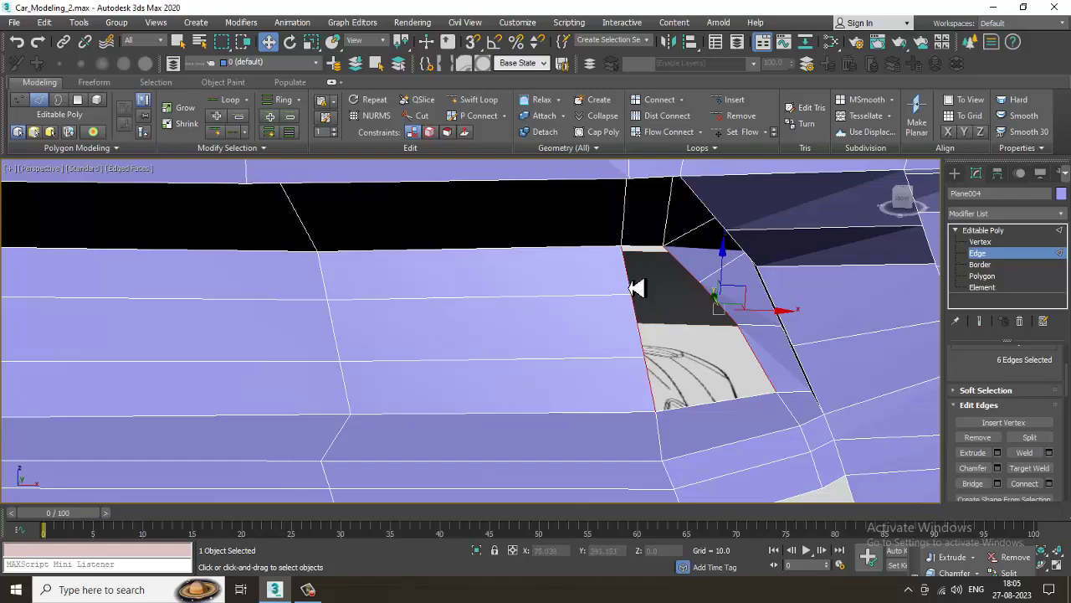
pyautogui.click(974, 484)
# Check the body and front bumper with NURMS smoothing switched on, and switch the smoothing off again
pyautogui.keyDown('alt'); pyautogui.moveTo(669, 318); pyautogui.dragTo(672, 263, button='middle'); pyautogui.keyUp('alt')
pyautogui.rightClick(672, 263)
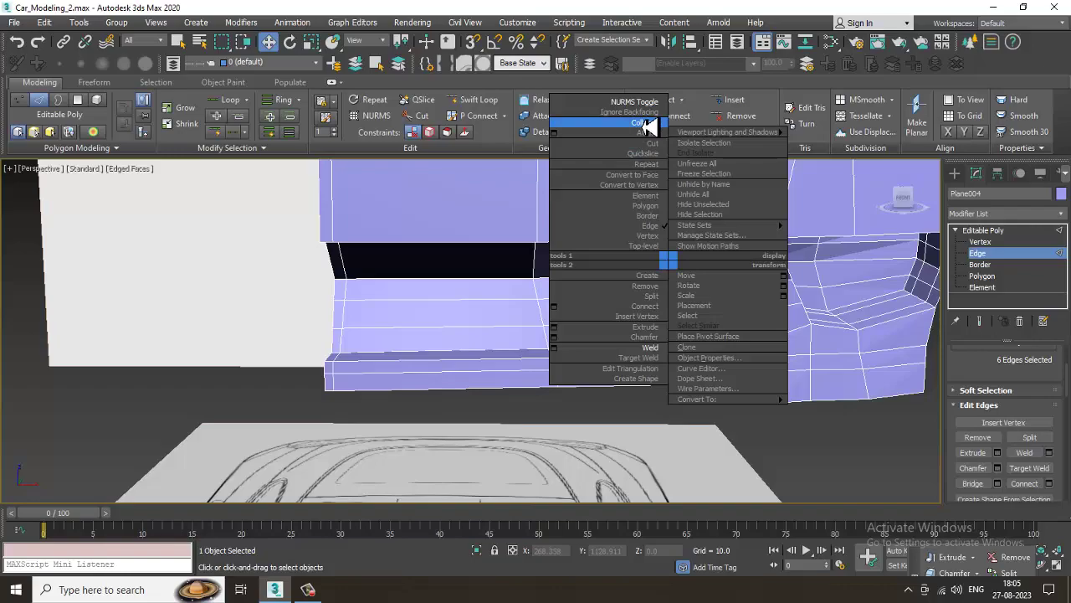
pyautogui.click(635, 101)
pyautogui.keyDown('alt'); pyautogui.moveTo(687, 334); pyautogui.dragTo(674, 356, button='middle'); pyautogui.keyUp('alt')
pyautogui.scroll(-5, 713, 293)
pyautogui.moveTo(738, 297); pyautogui.dragTo(512, 358, button='middle')
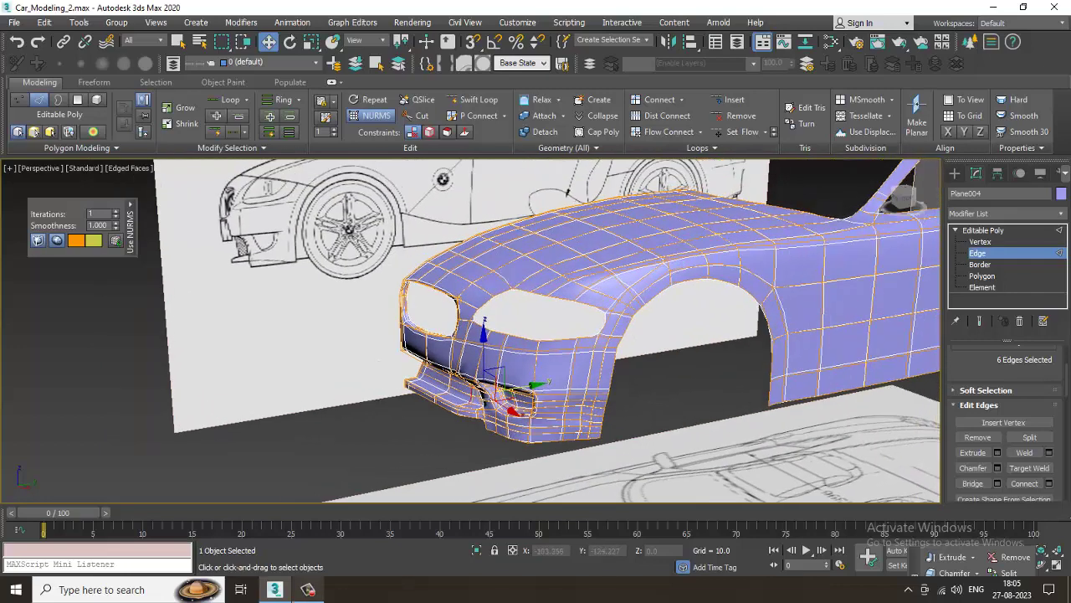
pyautogui.click(310, 590)
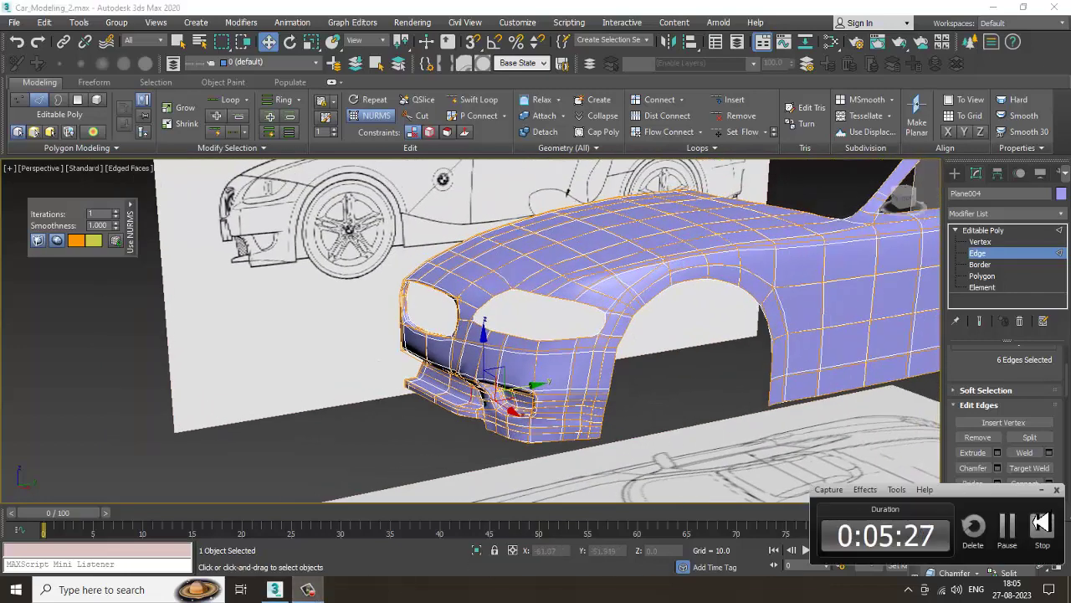
pyautogui.click(1042, 490)
pyautogui.keyDown('alt'); pyautogui.moveTo(691, 365); pyautogui.dragTo(660, 362, button='middle'); pyautogui.keyUp('alt')
pyautogui.rightClick(646, 254)
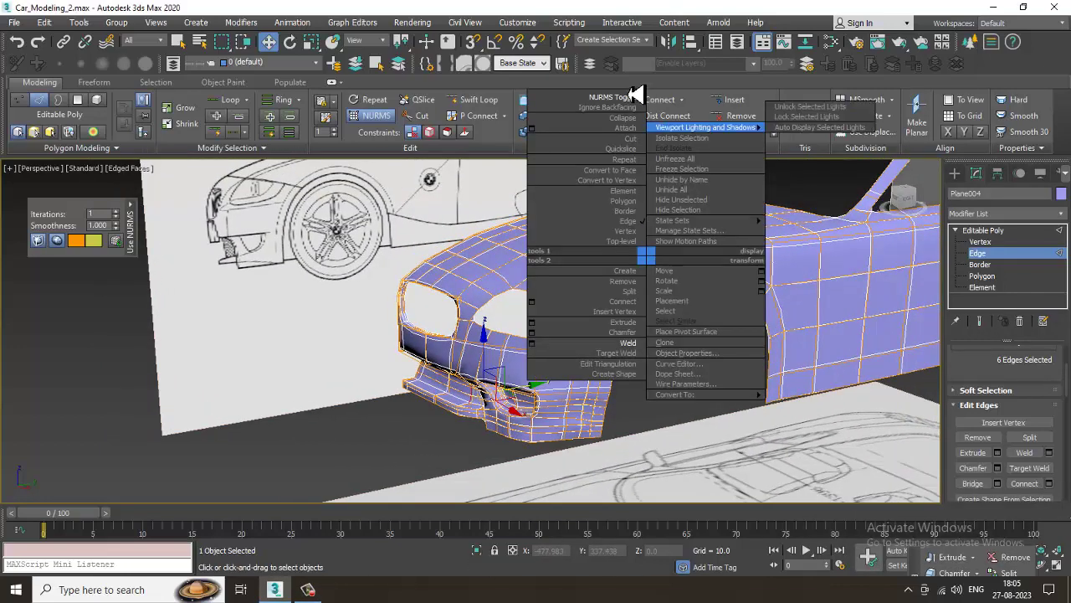
pyautogui.click(624, 100)
pyautogui.rightClick(659, 265)
pyautogui.click(633, 107)
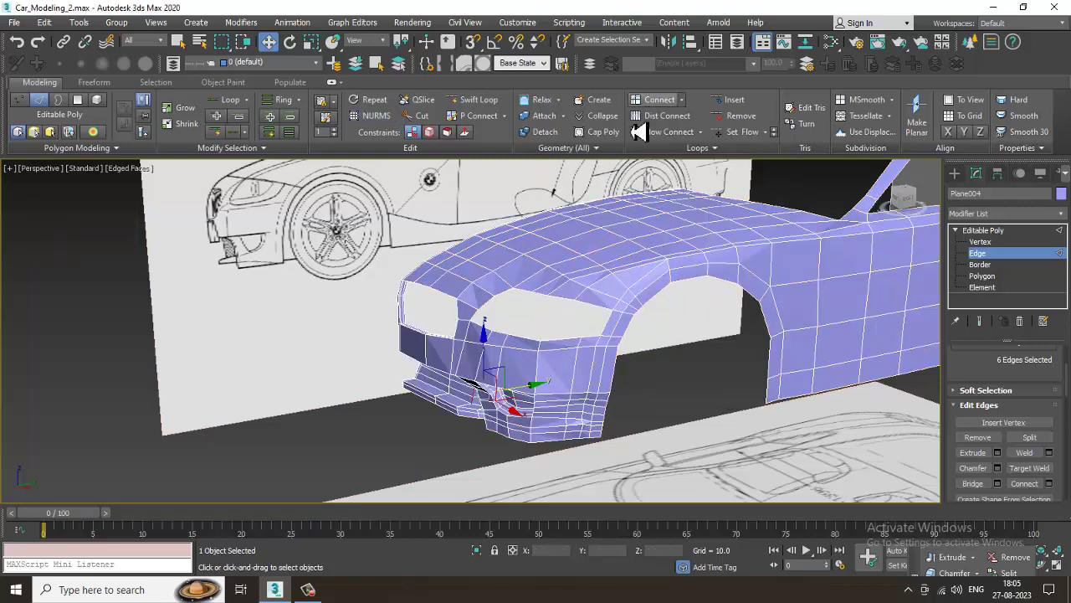
# Compare the car's front end and roof with the top-view blueprint
pyautogui.scroll(-4, 598, 330)
pyautogui.keyDown('alt'); pyautogui.moveTo(595, 330); pyautogui.dragTo(604, 332, button='middle'); pyautogui.keyUp('alt')
pyautogui.hotkey('alt', 'w')
pyautogui.moveTo(196, 305); pyautogui.dragTo(164, 296, button='middle')
pyautogui.moveTo(377, 264); pyautogui.dragTo(293, 278, button='middle')
pyautogui.hotkey('alt', 'w')
pyautogui.scroll(-2, 294, 270)
pyautogui.scroll(-8, 502, 302)
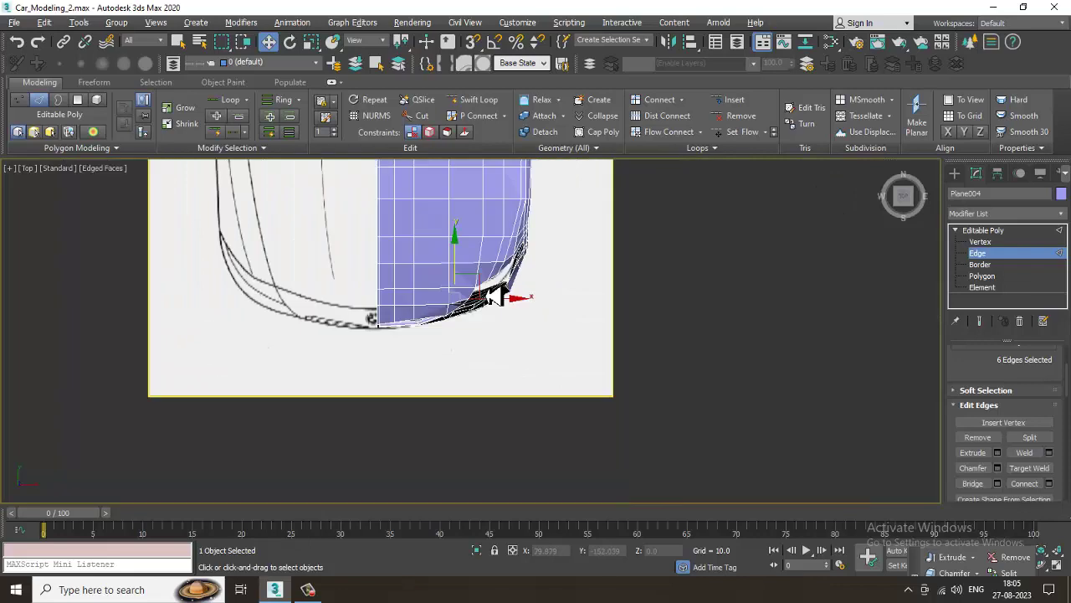
pyautogui.scroll(4, 499, 329)
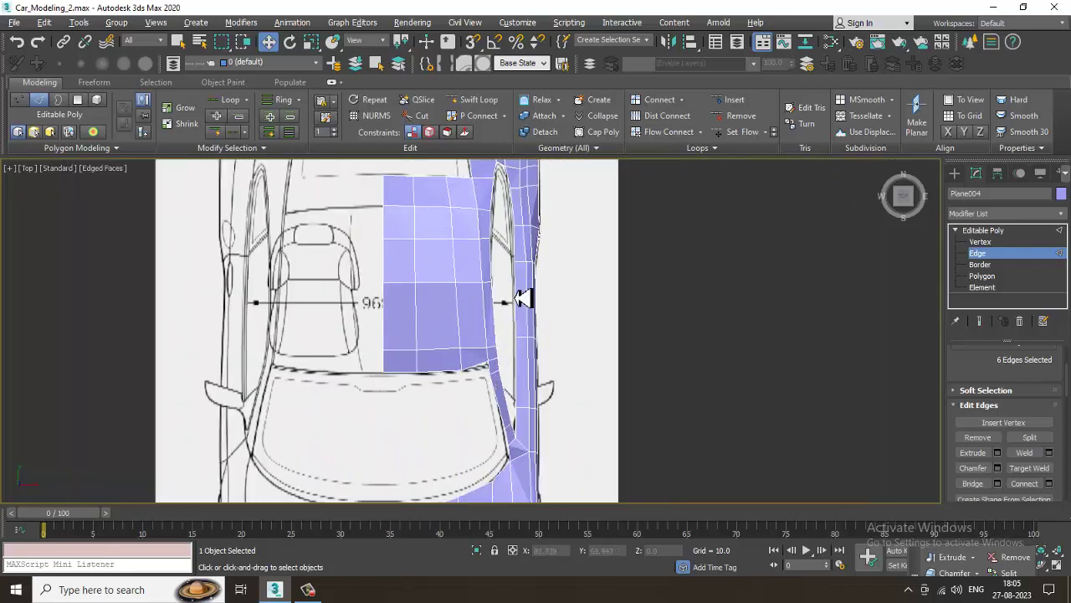
pyautogui.hotkey('alt', 'w')
# Insert paired Swift Loop edge loops across the roof rail and down the body side where the blueprint's rear window pillar meets them
pyautogui.middleClick(697, 416)
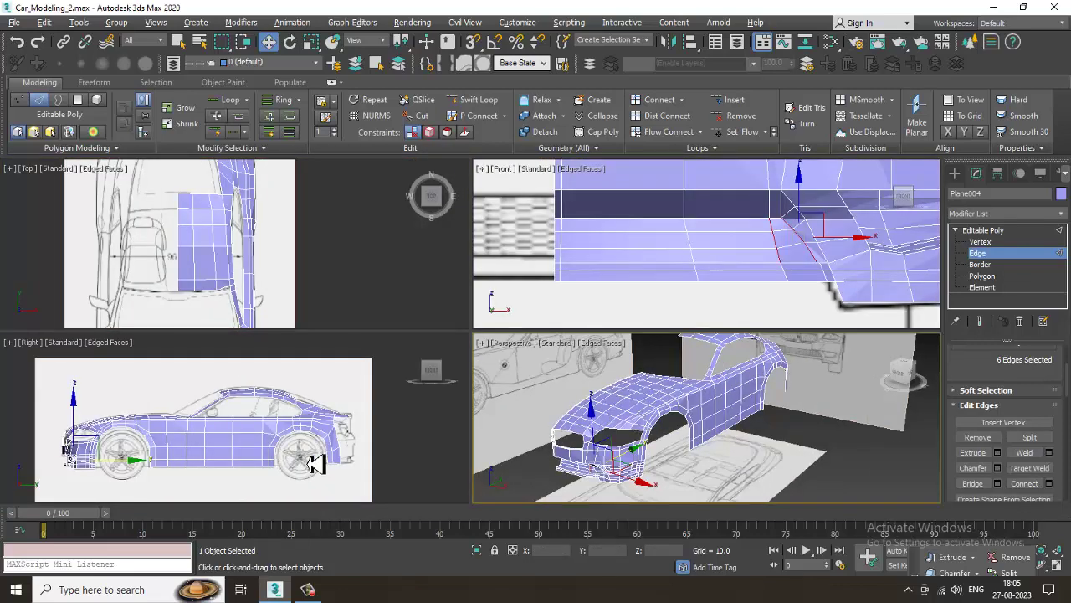
pyautogui.middleClick(318, 465)
pyautogui.hotkey('alt', 'w')
pyautogui.scroll(3, 479, 332)
pyautogui.scroll(4, 479, 333)
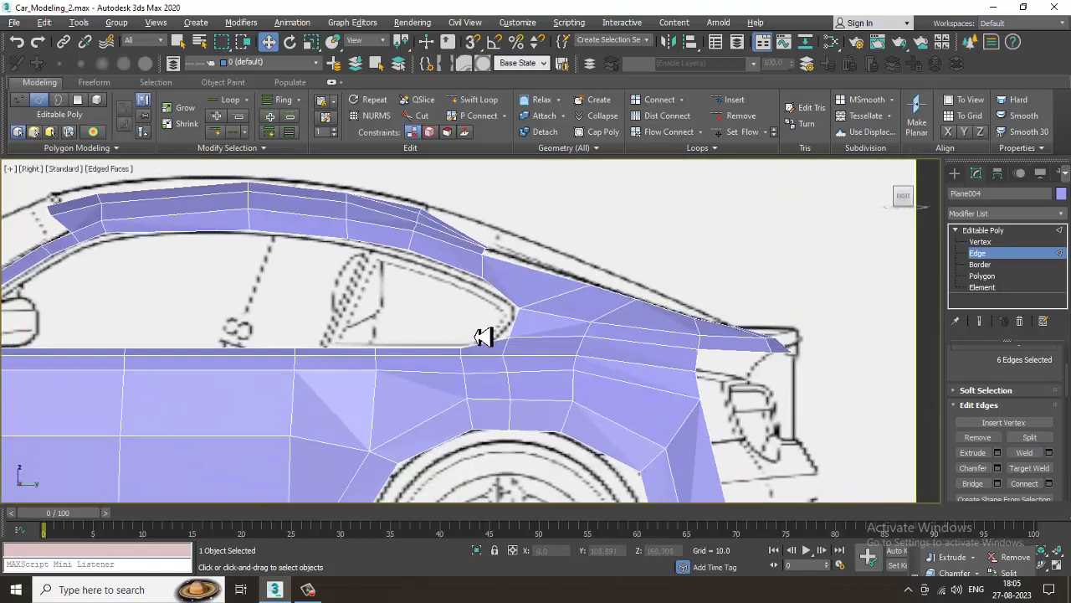
pyautogui.moveTo(517, 309); pyautogui.dragTo(524, 332, button='middle')
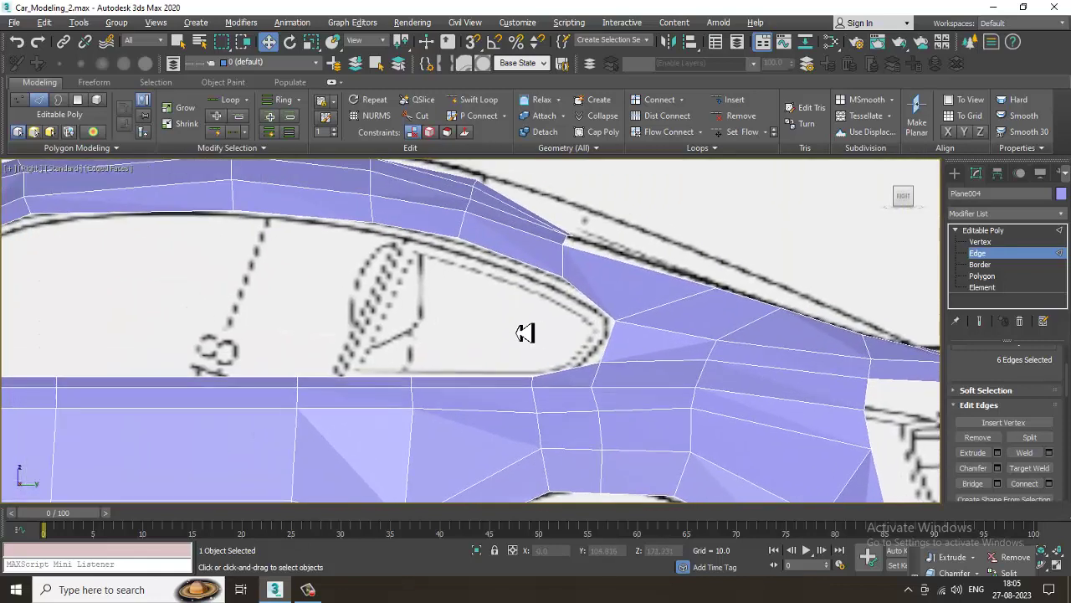
pyautogui.click(474, 100)
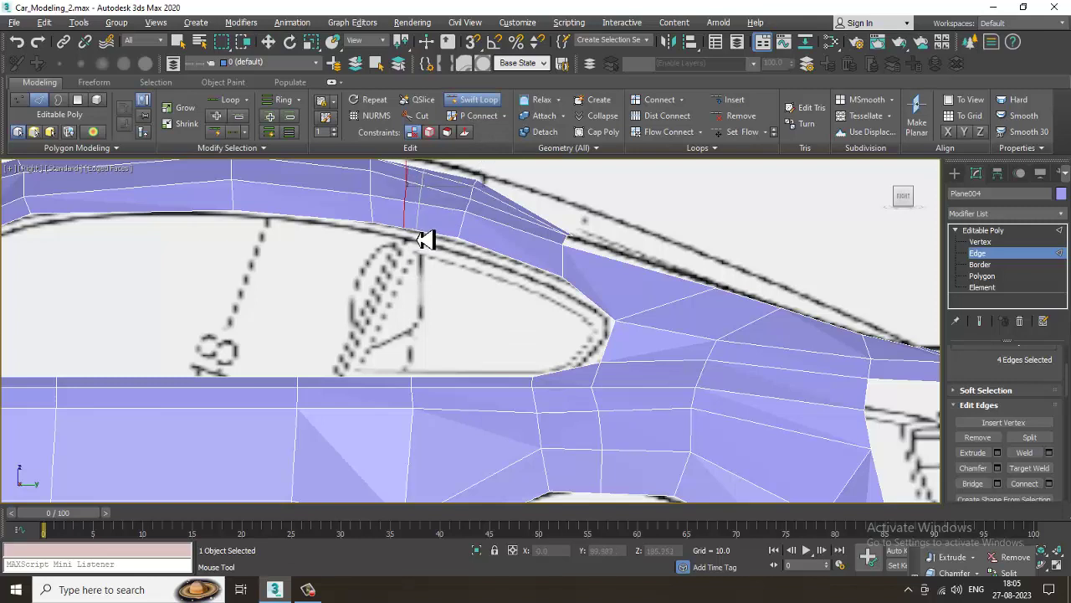
pyautogui.hotkey('ctrl', 'z')
pyautogui.click(420, 237)
pyautogui.click(343, 390)
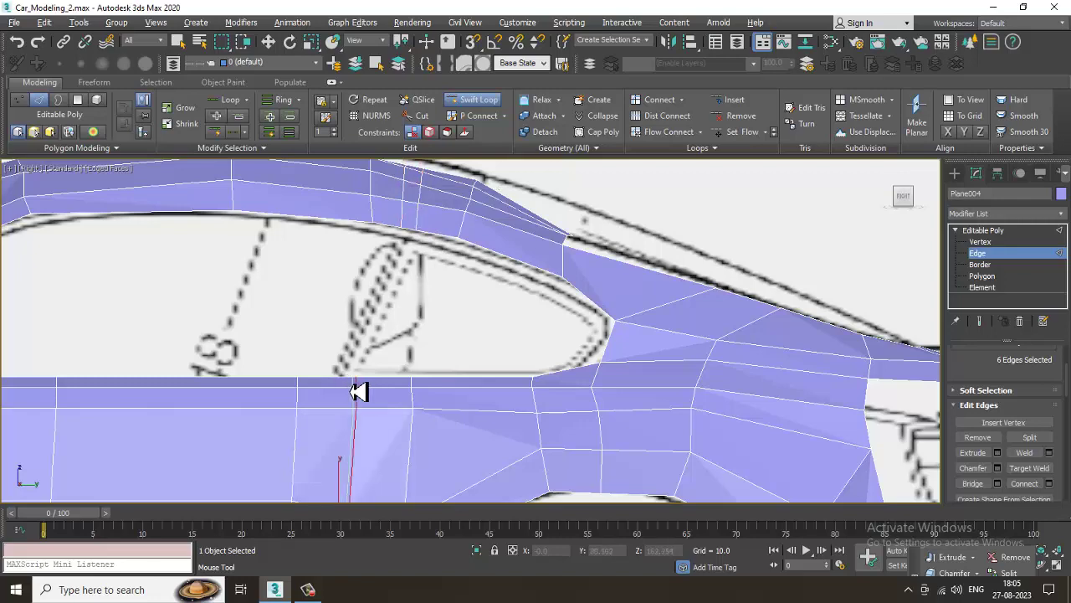
pyautogui.rightClick(342, 390)
# Bridge the short roof-rail edge between the new loops to the matching sill edge to form the side window pillar
pyautogui.hotkey('alt', 'w')
pyautogui.scroll(1, 647, 382)
pyautogui.hotkey('alt', 'w')
pyautogui.keyDown('alt'); pyautogui.moveTo(653, 382); pyautogui.dragTo(533, 265, button='middle'); pyautogui.keyUp('alt')
pyautogui.scroll(3, 545, 338)
pyautogui.scroll(3, 523, 314)
pyautogui.press('2')
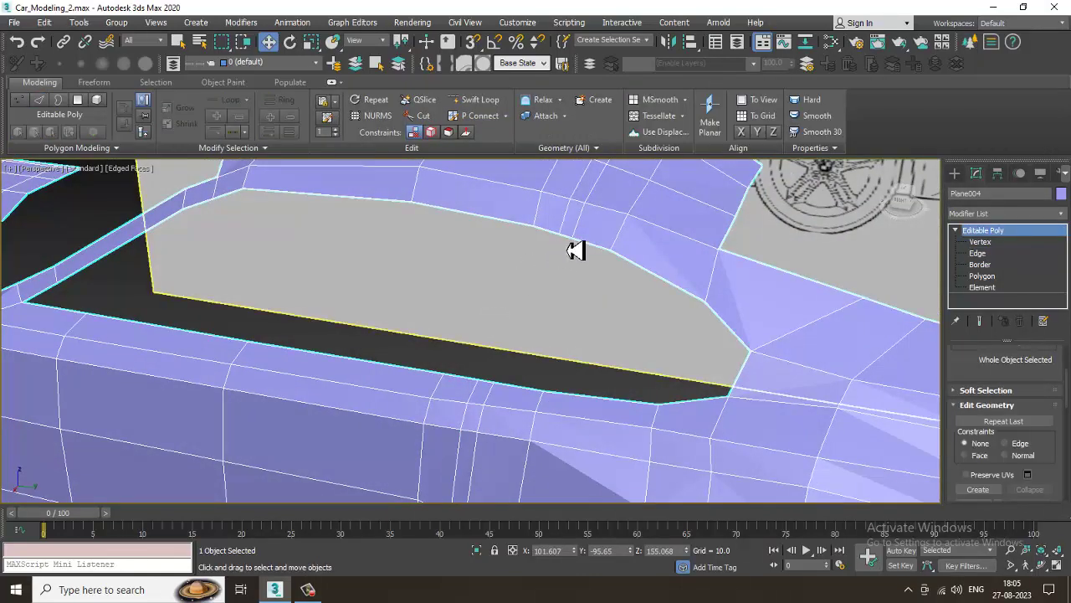
pyautogui.press('2')
pyautogui.click(579, 240)
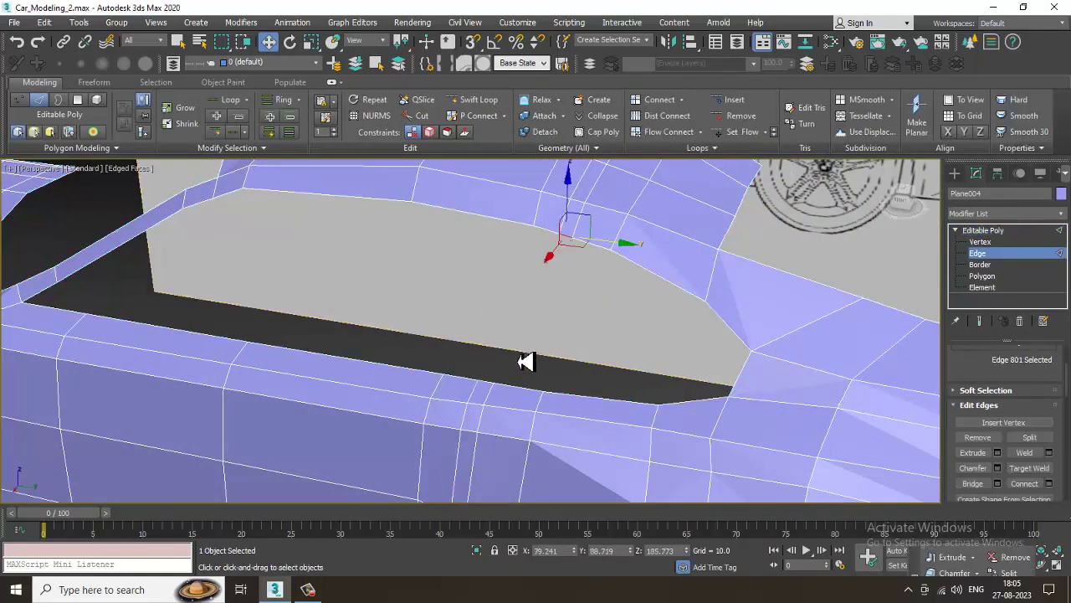
pyautogui.keyDown('ctrl'); pyautogui.click(493, 390); pyautogui.keyUp('ctrl')
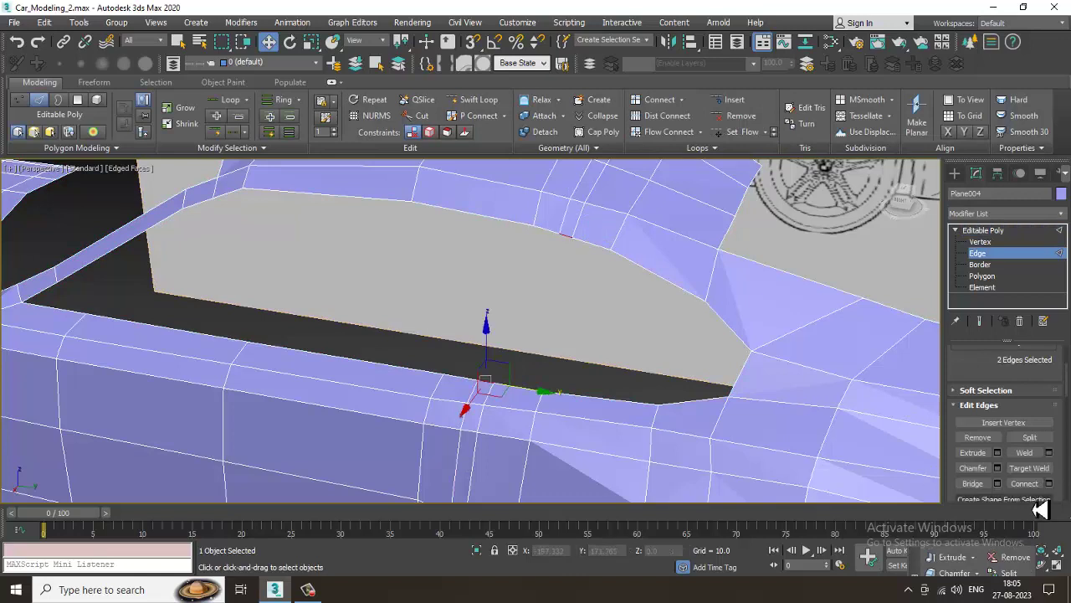
pyautogui.click(997, 483)
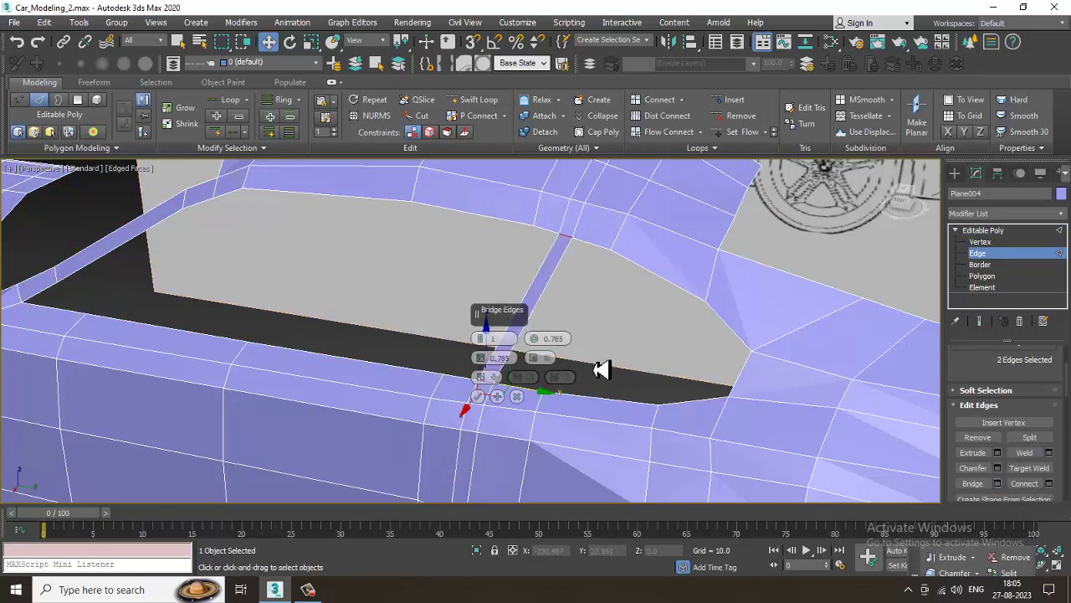
pyautogui.click(478, 396)
# Examine the new pillar and the rear of the body in perspective and against the top-view blueprint
pyautogui.scroll(-5, 552, 337)
pyautogui.keyDown('alt'); pyautogui.moveTo(552, 337); pyautogui.dragTo(574, 366, button='middle'); pyautogui.keyUp('alt')
pyautogui.hotkey('alt', 'w')
pyautogui.middleClick(351, 266)
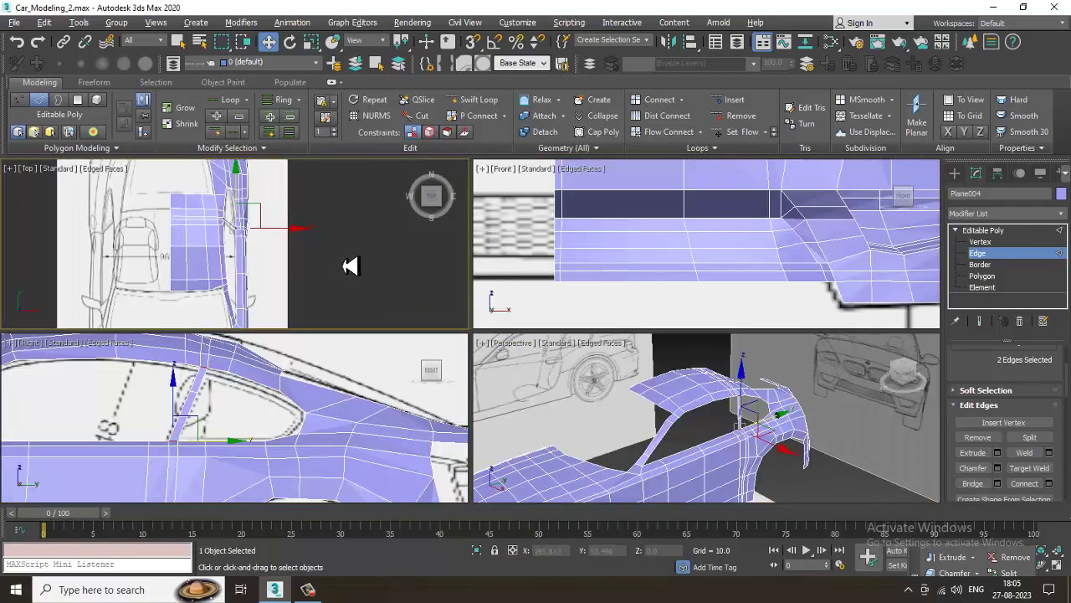
pyautogui.hotkey('alt', 'w')
pyautogui.scroll(2, 345, 264)
pyautogui.scroll(2, 449, 251)
pyautogui.hotkey('alt', 'w')
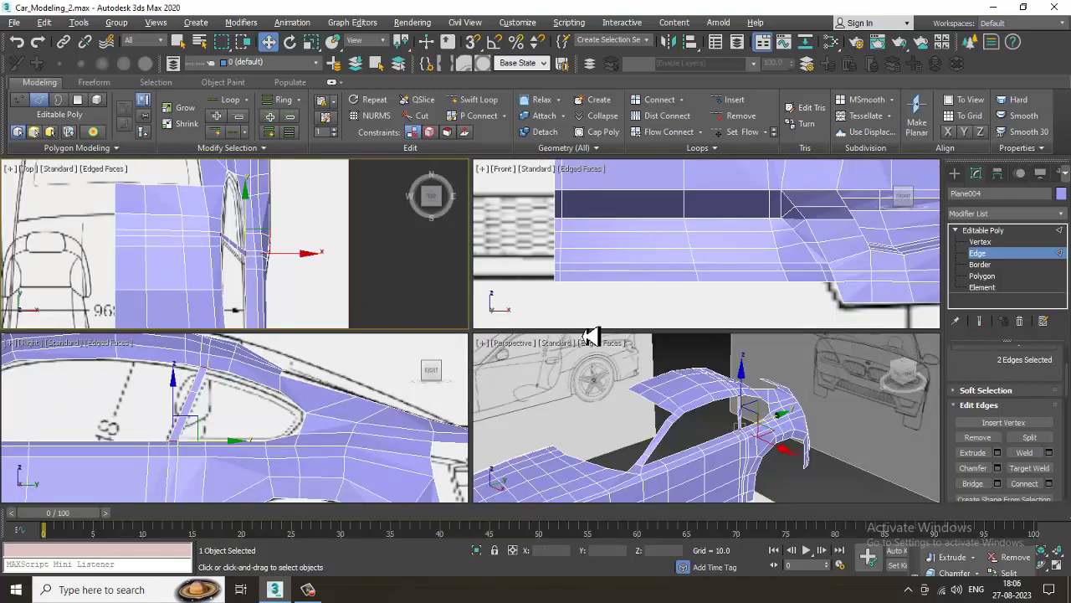
pyautogui.scroll(3, 662, 402)
pyautogui.hotkey('alt', 'w')
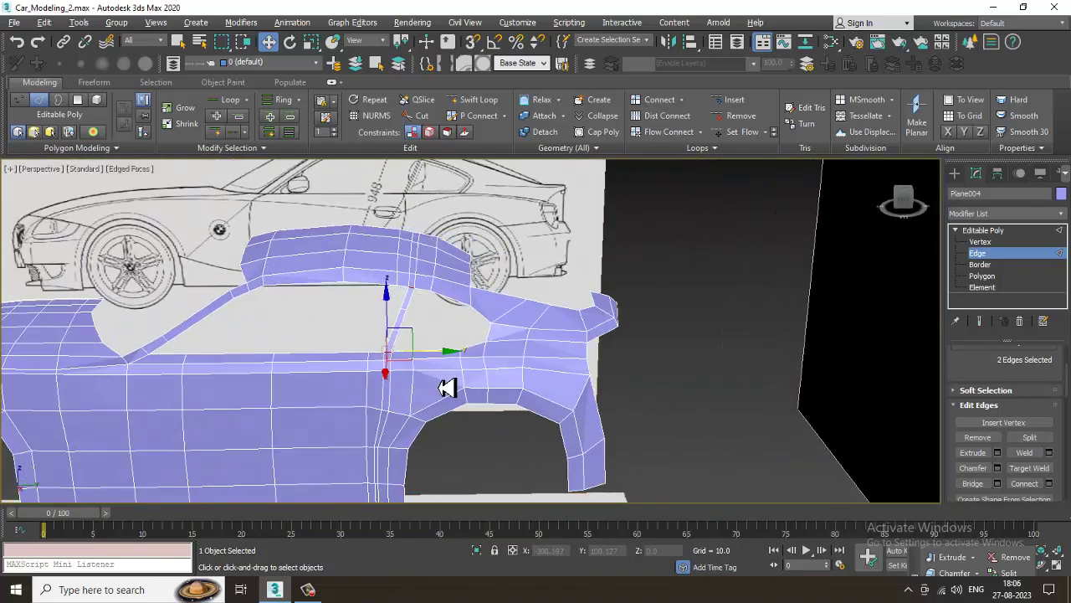
pyautogui.hotkey('alt', 'w')
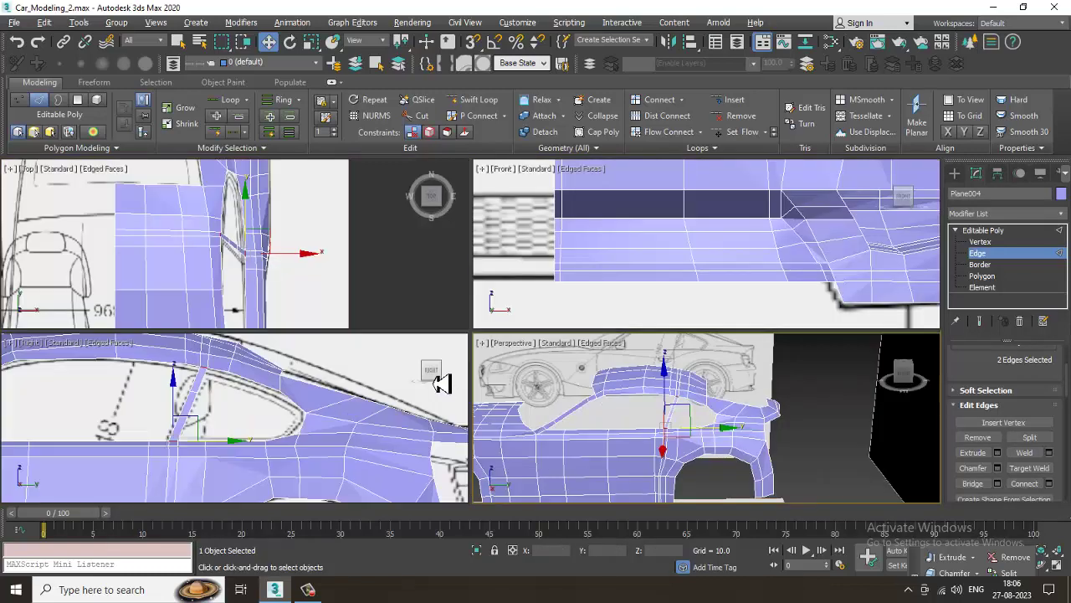
pyautogui.hotkey('alt', 'w')
pyautogui.scroll(-2, 355, 322)
pyautogui.moveTo(355, 322); pyautogui.dragTo(403, 402, button='middle')
pyautogui.moveTo(391, 289); pyautogui.dragTo(451, 331, button='middle')
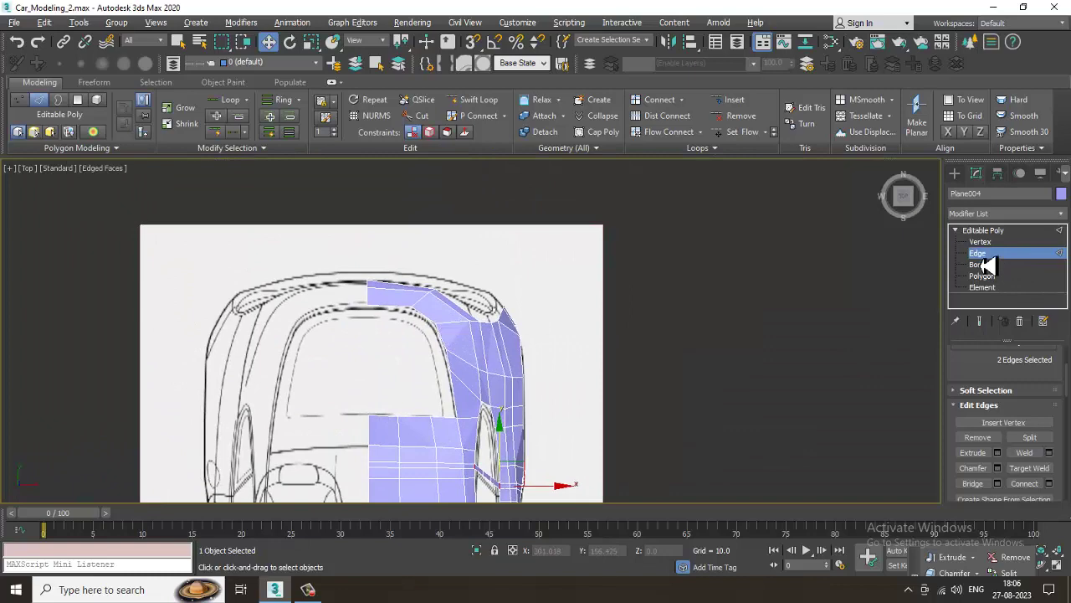
# Extrude the rear fender's back edge just under the tail strip rearward to the strip's end in the side view
pyautogui.hotkey('alt', 'w')
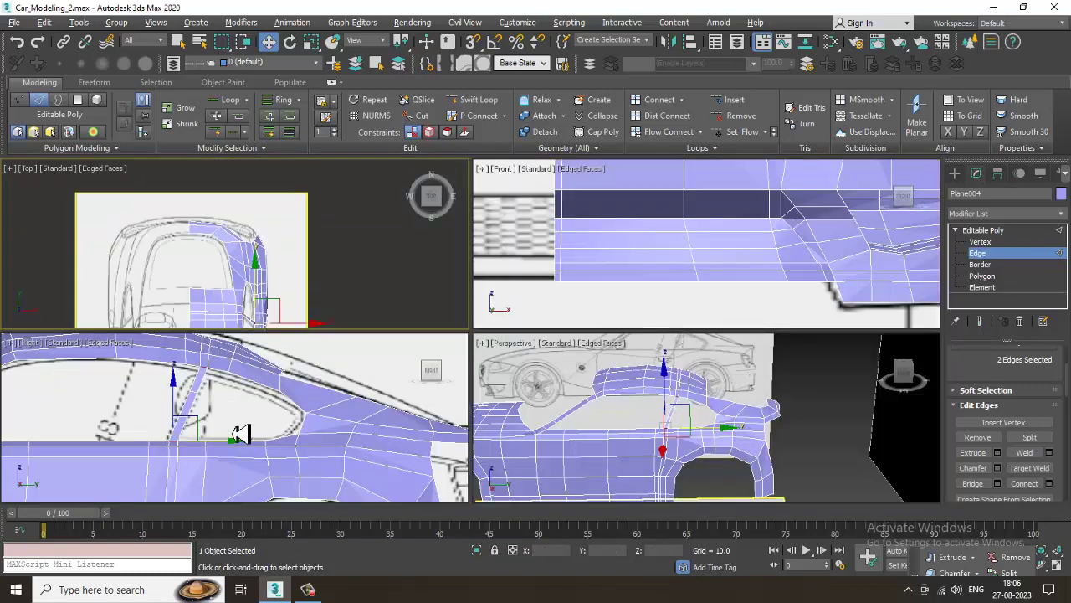
pyautogui.moveTo(344, 433); pyautogui.dragTo(271, 382, button='middle')
pyautogui.hotkey('alt', 'w')
pyautogui.moveTo(403, 397); pyautogui.dragTo(270, 306, button='middle')
pyautogui.moveTo(528, 245); pyautogui.dragTo(494, 251, button='middle')
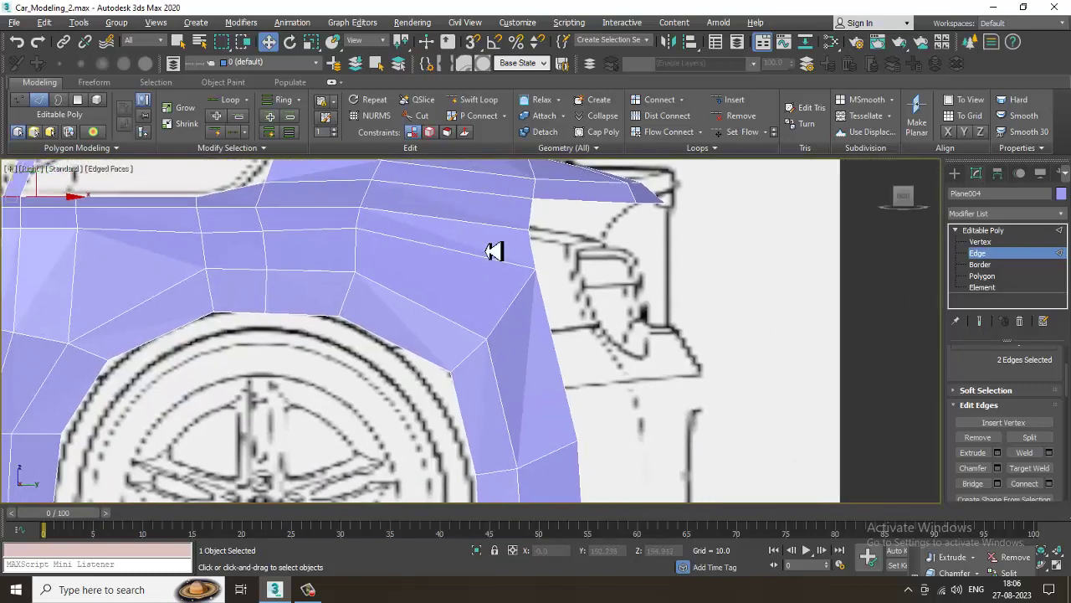
pyautogui.click(532, 234)
pyautogui.click(544, 220)
pyautogui.moveTo(579, 223); pyautogui.dragTo(689, 242)
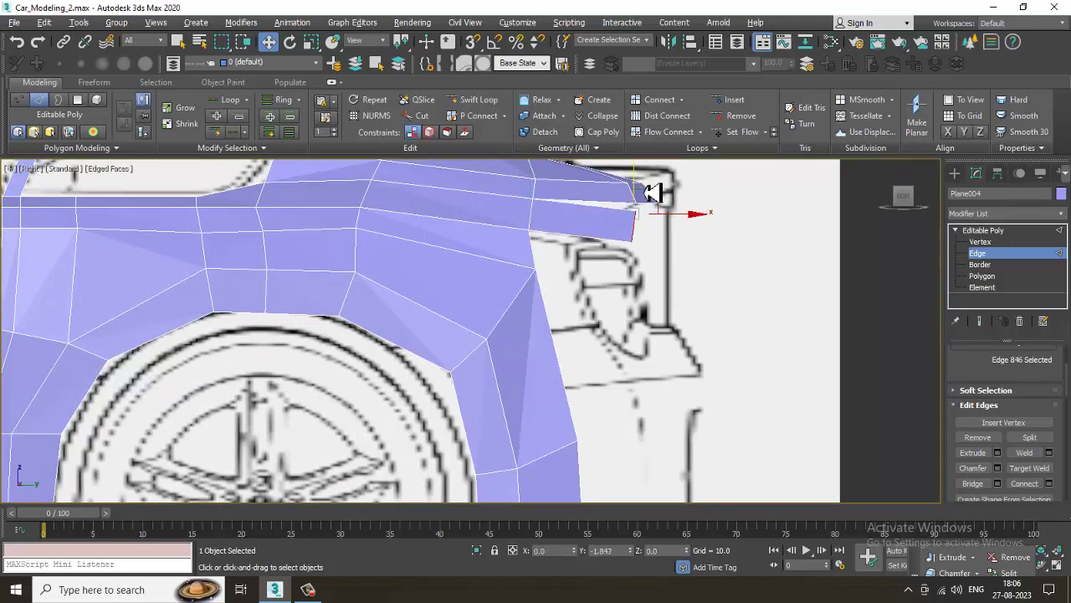
# Weld the extruded face's upper rear vertex to the neighbouring tail strip vertex
pyautogui.press('1')
pyautogui.scroll(3, 670, 214)
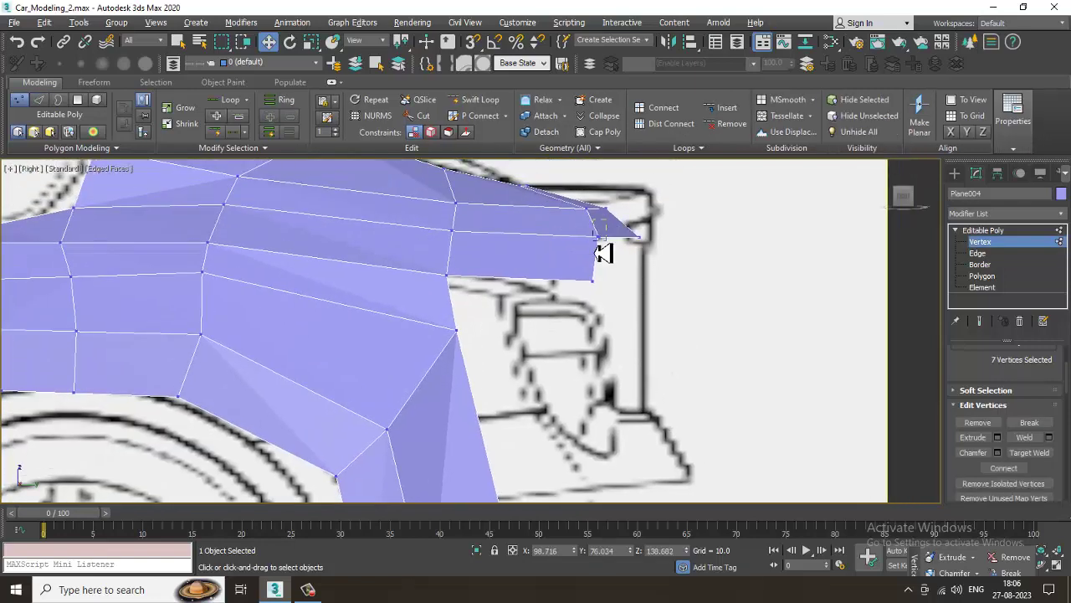
pyautogui.rightClick(597, 233)
pyautogui.click(579, 311)
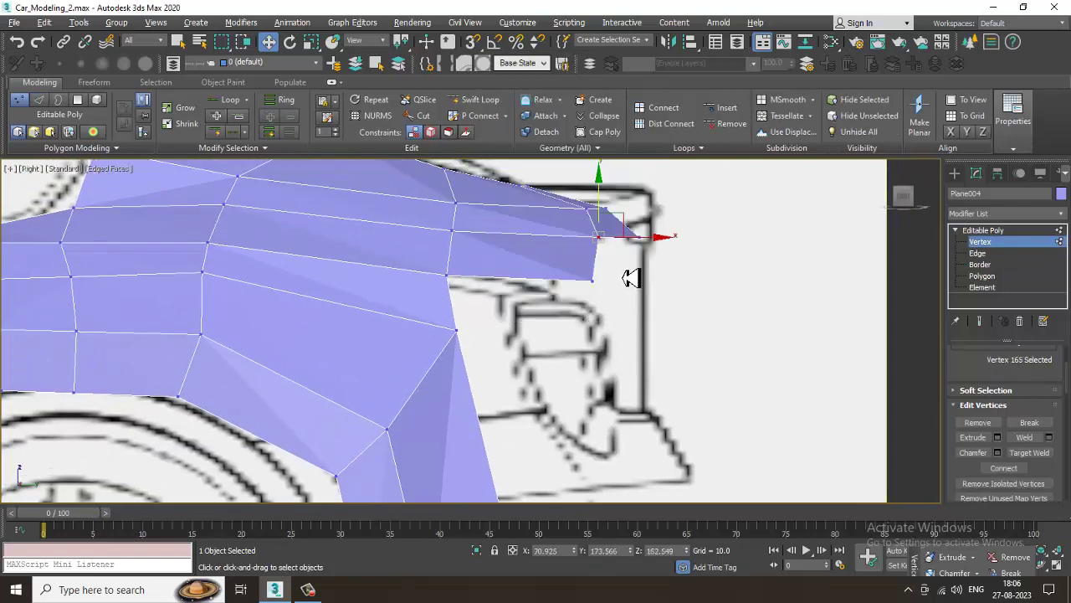
# Move the extruded face's lower rear vertex inward along X in the top view
pyautogui.press('2')
pyautogui.hotkey('alt', 'w')
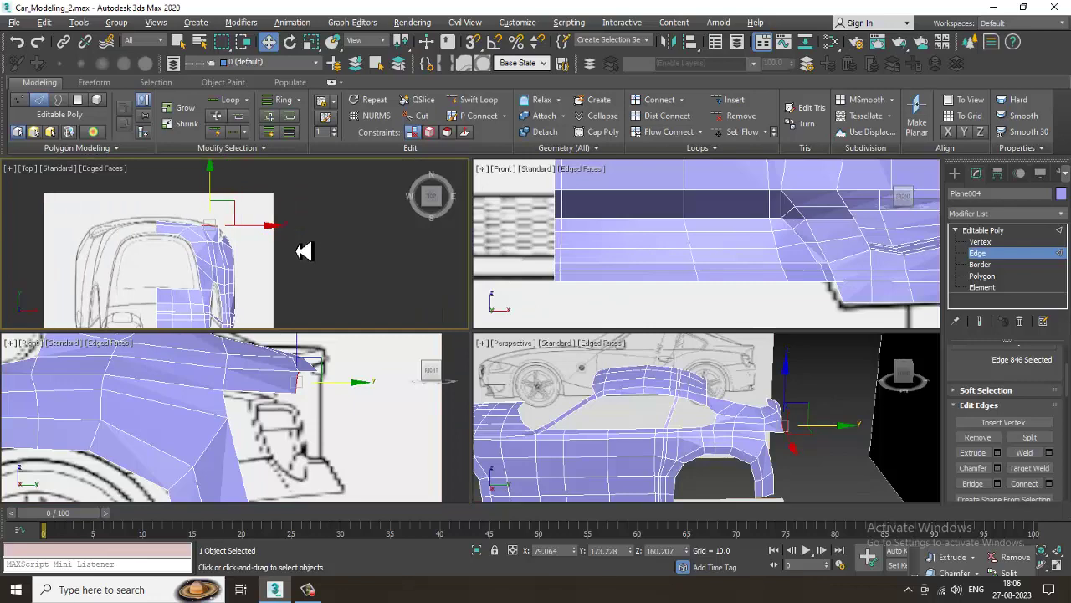
pyautogui.hotkey('alt', 'w')
pyautogui.scroll(3, 361, 247)
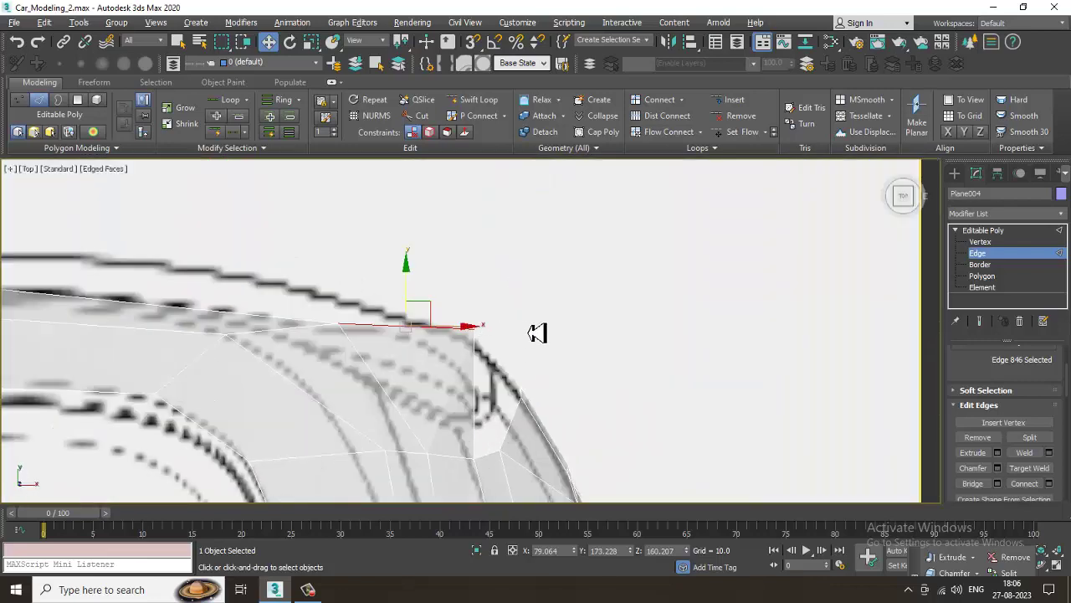
pyautogui.press('1')
pyautogui.click(473, 328)
pyautogui.moveTo(460, 338); pyautogui.dragTo(435, 338)
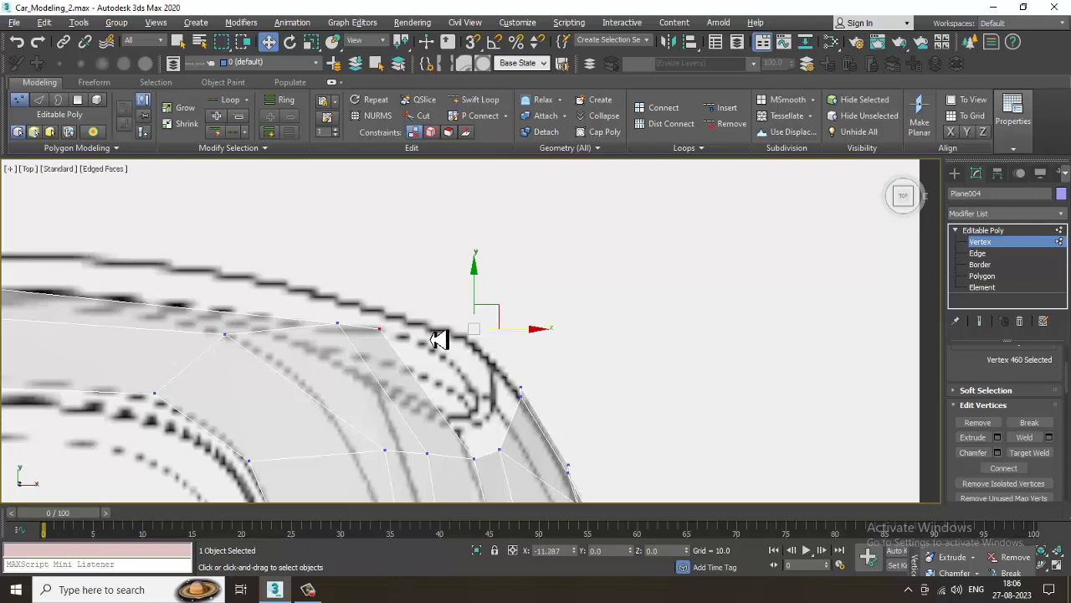
# Extrude the new face's rear edge further back to the end of the tail in the side view
pyautogui.hotkey('alt', 'w')
pyautogui.rightClick(318, 428)
pyautogui.hotkey('alt', 'w')
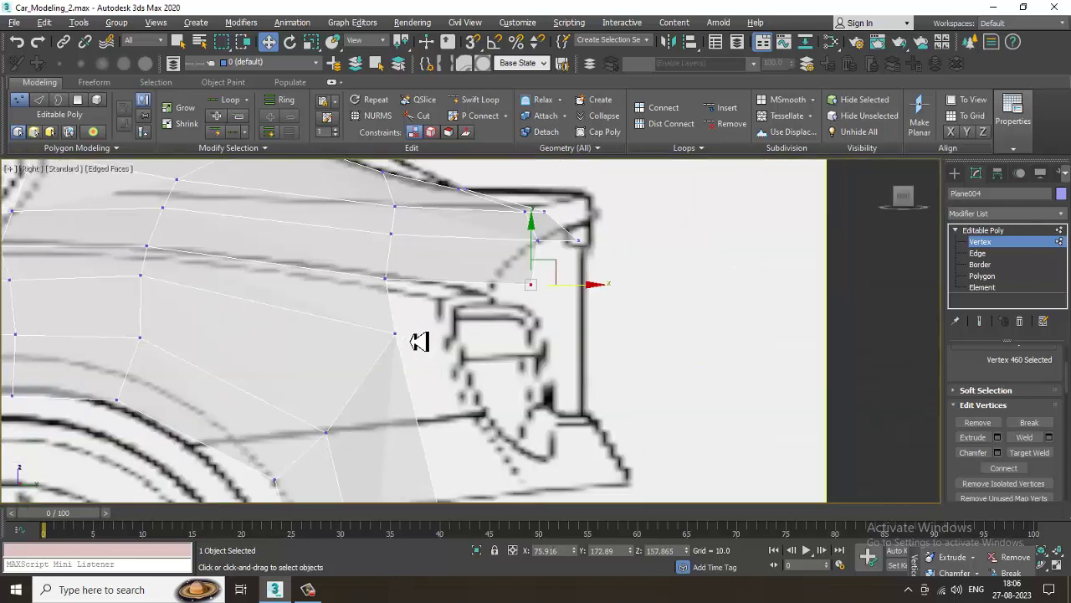
pyautogui.click(977, 254)
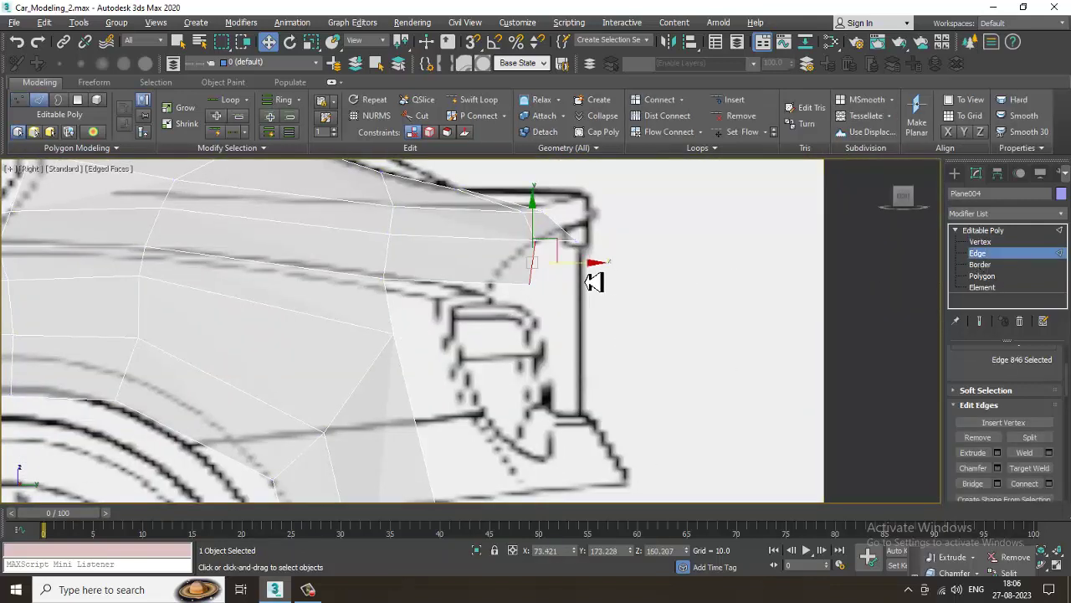
pyautogui.keyDown('shift'); pyautogui.moveTo(589, 272); pyautogui.dragTo(618, 272); pyautogui.keyUp('shift')
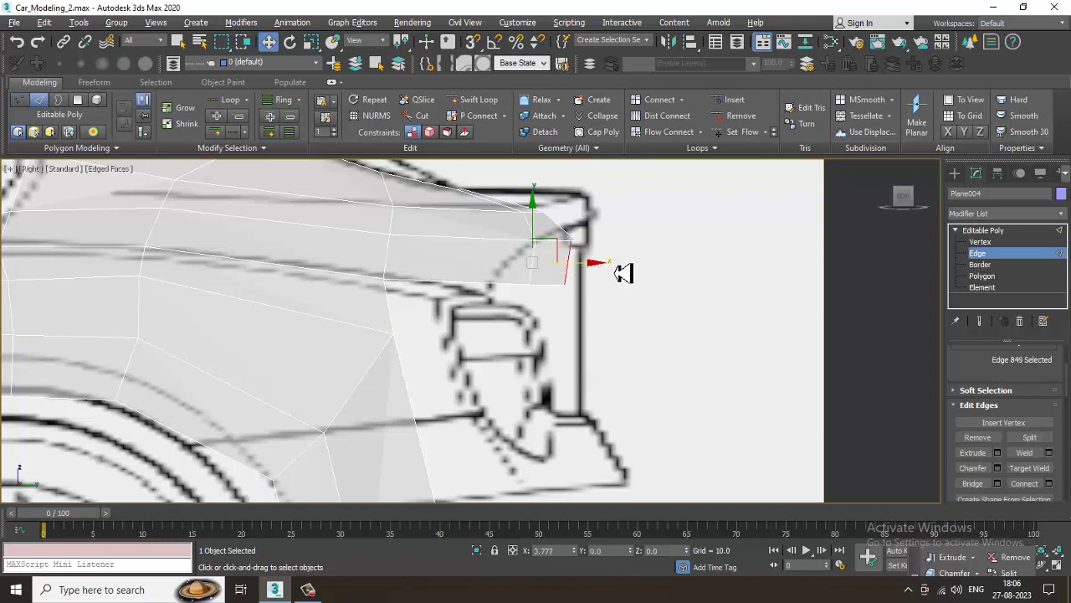
# Move the extruded edge across to the car's centreline in the top view and shift it slightly rearward
pyautogui.hotkey('alt', 'w')
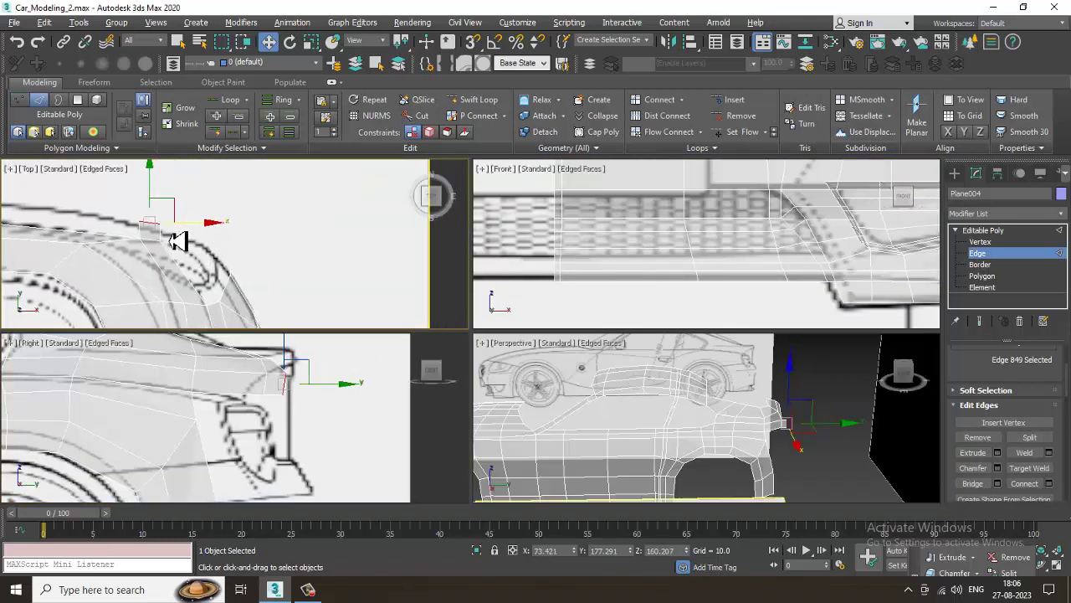
pyautogui.rightClick(179, 240)
pyautogui.hotkey('alt', 'w')
pyautogui.moveTo(490, 299); pyautogui.dragTo(116, 259)
pyautogui.moveTo(138, 277); pyautogui.dragTo(152, 285, button='middle')
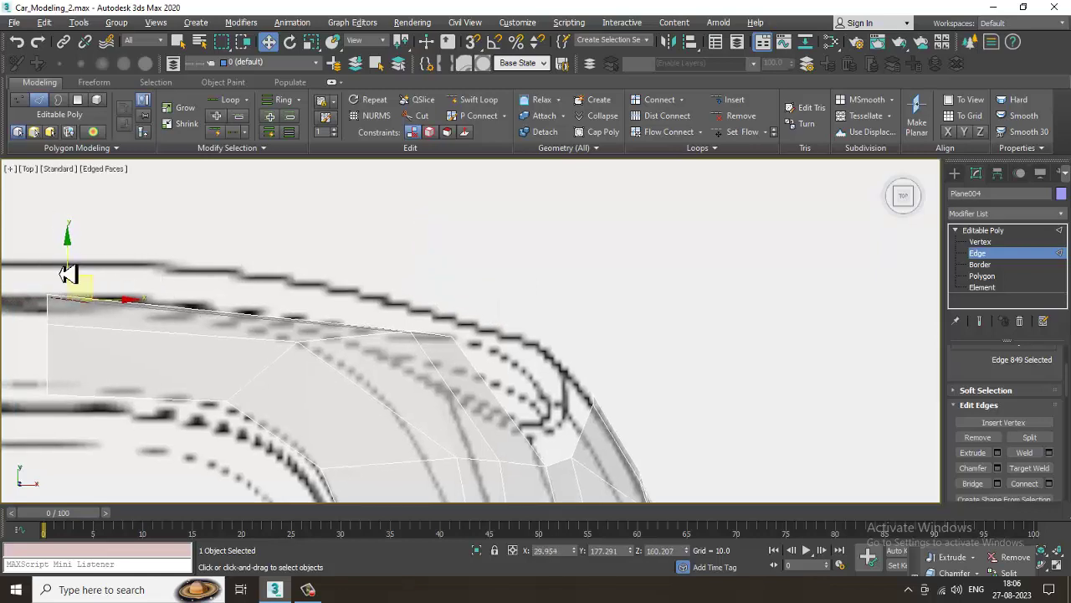
pyautogui.moveTo(76, 267); pyautogui.dragTo(76, 244)
# Weld the overlapping upper vertices of the extruded face and the tail strip
pyautogui.hotkey('alt', 'w')
pyautogui.rightClick(700, 423)
pyautogui.hotkey('alt', 'w')
pyautogui.keyDown('alt'); pyautogui.moveTo(570, 346); pyautogui.dragTo(562, 319, button='middle'); pyautogui.keyUp('alt')
pyautogui.scroll(4, 523, 330)
pyautogui.scroll(3, 554, 311)
pyautogui.press('1')
pyautogui.moveTo(675, 236); pyautogui.dragTo(668, 285)
pyautogui.rightClick(641, 250)
pyautogui.click(619, 325)
# Adjust the tail panel's corner vertices in the top view to follow the blueprint's rear outline
pyautogui.hotkey('alt', 'w')
pyautogui.moveTo(251, 199); pyautogui.dragTo(411, 203, button='middle')
pyautogui.hotkey('alt', 'w')
pyautogui.moveTo(280, 267); pyautogui.dragTo(217, 212)
pyautogui.click(565, 308)
pyautogui.moveTo(565, 287); pyautogui.dragTo(568, 307)
pyautogui.click(606, 316)
pyautogui.moveTo(641, 310); pyautogui.dragTo(596, 268)
pyautogui.moveTo(641, 306); pyautogui.dragTo(646, 306)
pyautogui.moveTo(553, 324); pyautogui.dragTo(588, 357)
pyautogui.moveTo(575, 306); pyautogui.dragTo(574, 295)
pyautogui.hotkey('alt', 'w')
pyautogui.hotkey('alt', 'w')
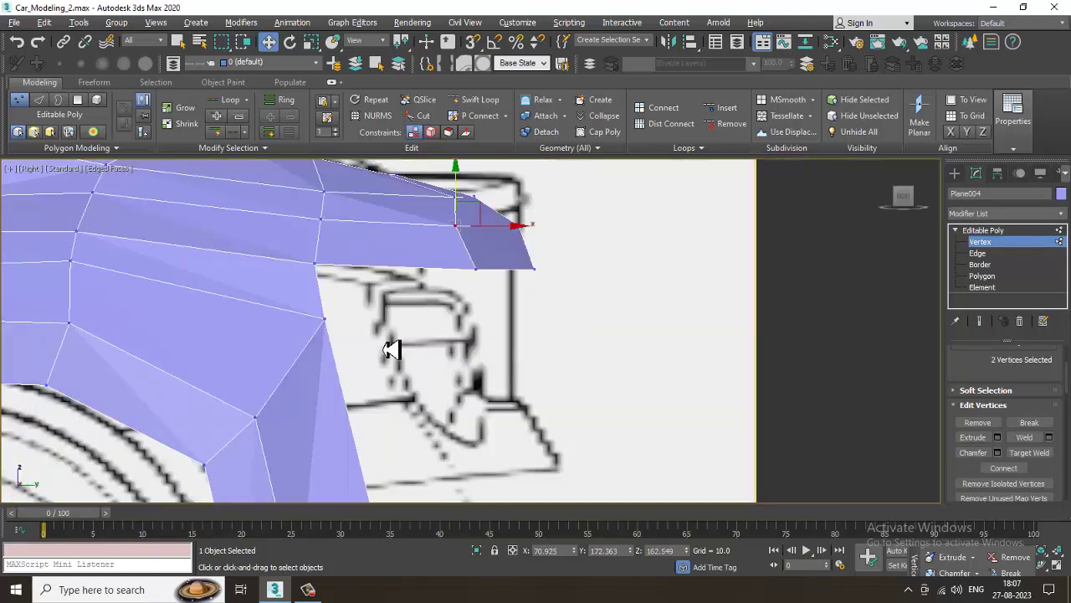
# Turn on see-through display and select the two open rear edges of the fender behind the wheel arch
pyautogui.moveTo(586, 265); pyautogui.dragTo(585, 261)
pyautogui.scroll(-10, 636, 251)
pyautogui.hotkey('alt', 'x')
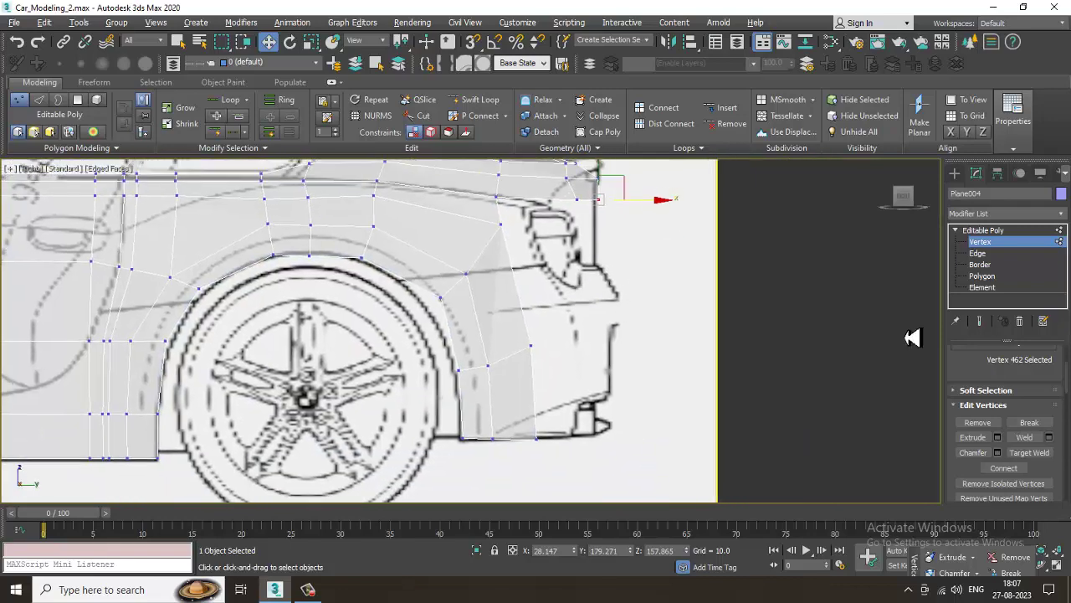
pyautogui.click(978, 253)
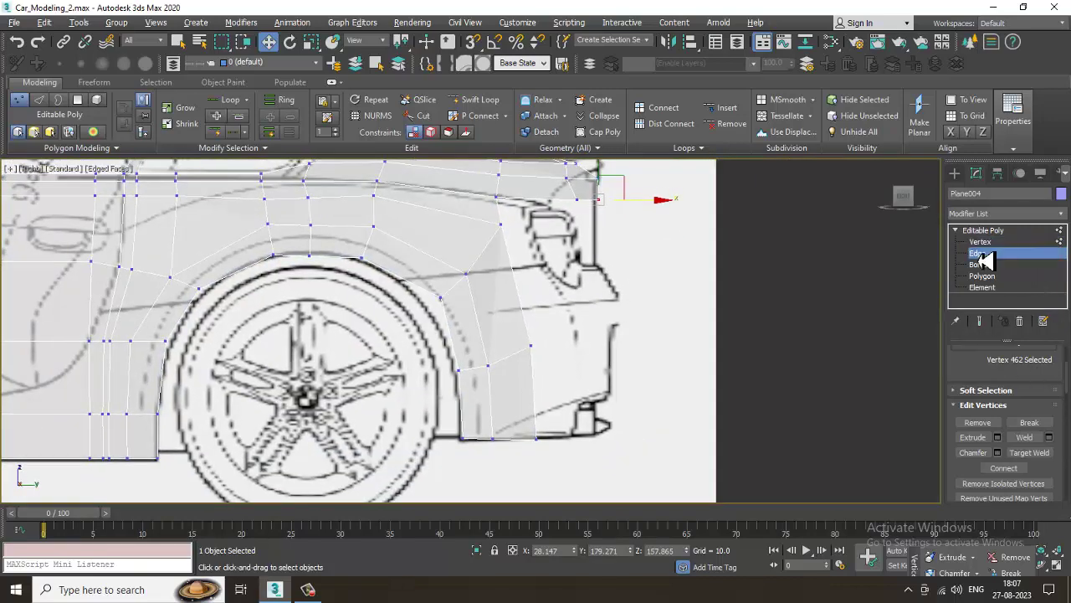
pyautogui.hotkey('alt', 'w')
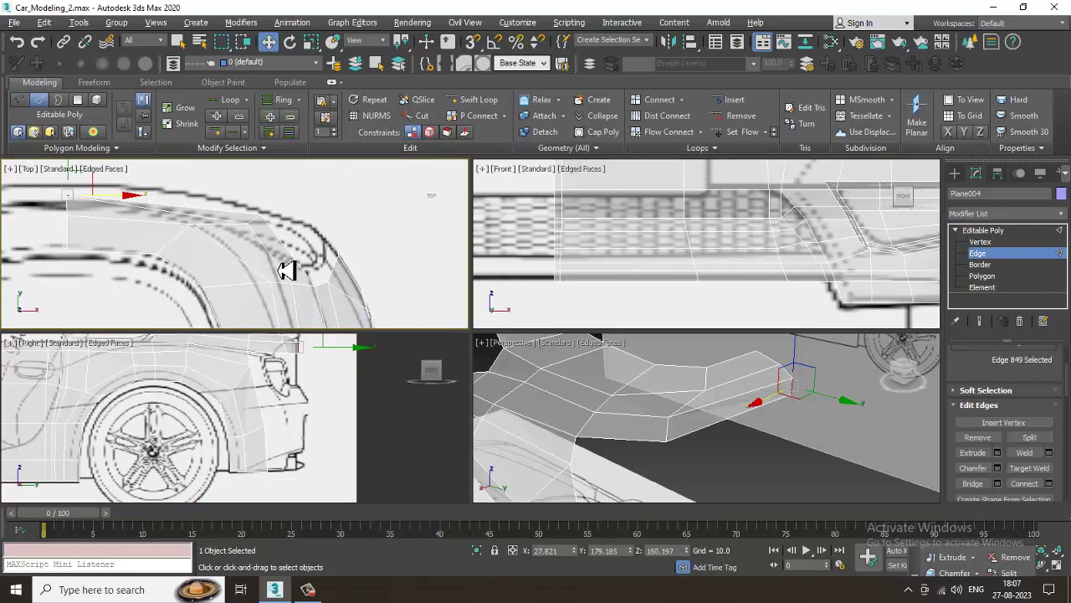
pyautogui.hotkey('alt', 'w')
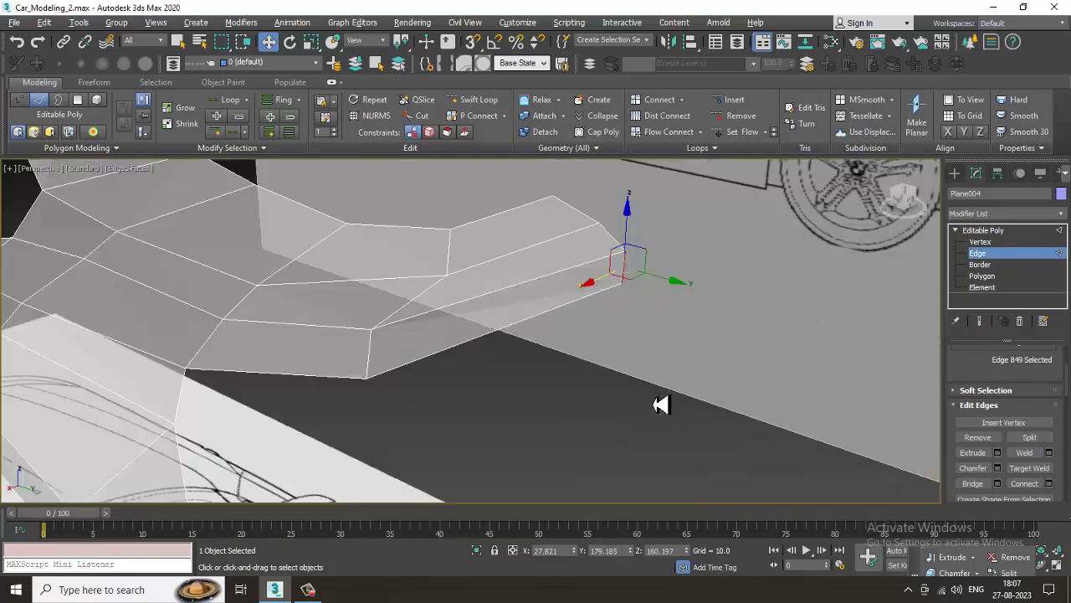
pyautogui.scroll(-5, 586, 381)
pyautogui.click(543, 410)
pyautogui.click(544, 417)
pyautogui.keyDown('ctrl'); pyautogui.click(547, 482); pyautogui.keyUp('ctrl')
pyautogui.hotkey('alt', 'w')
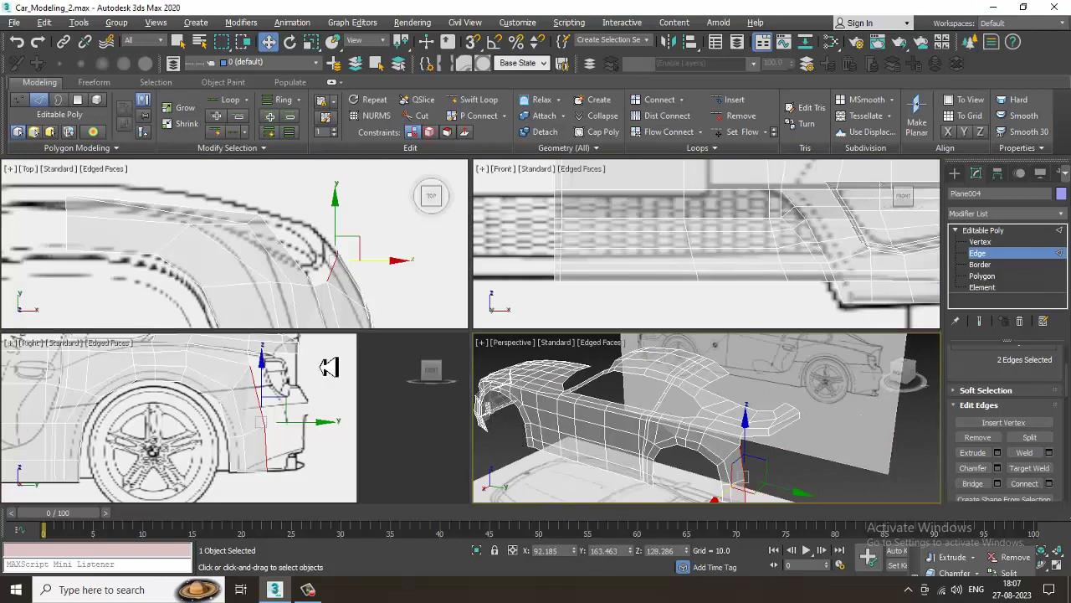
pyautogui.hotkey('alt', 'w')
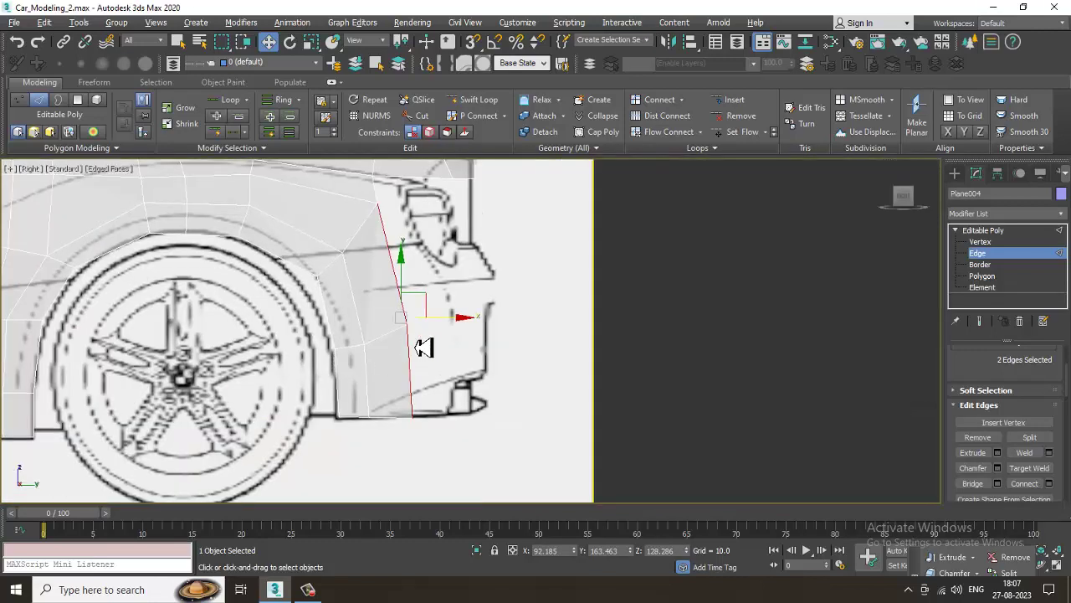
pyautogui.moveTo(494, 265); pyautogui.dragTo(486, 289, button='middle')
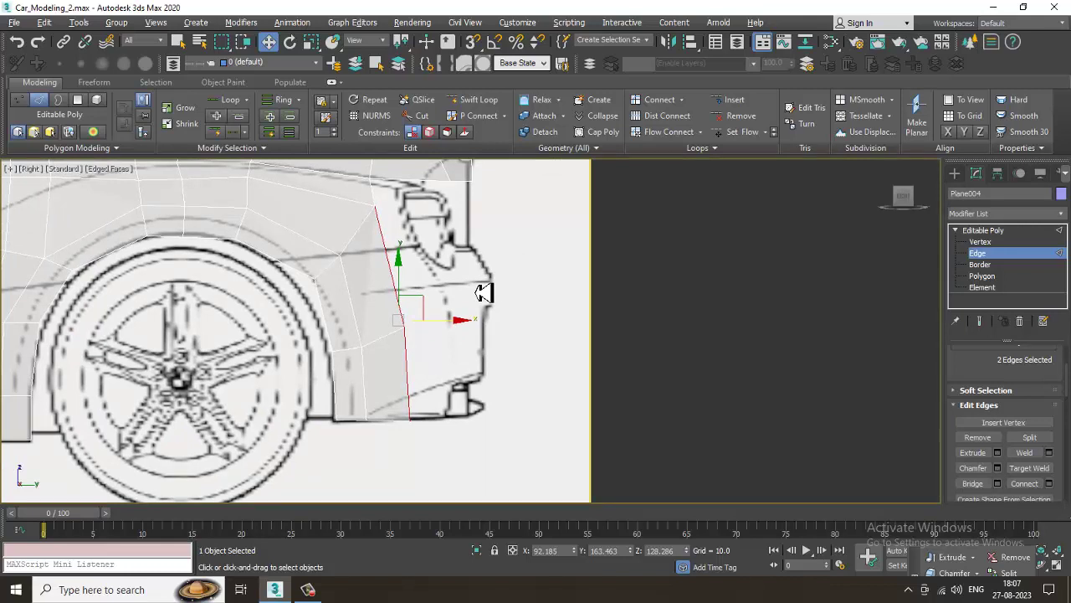
# Insert a Swift Loop across the fender strip behind the rear wheel at the bumper's upper line
pyautogui.click(473, 100)
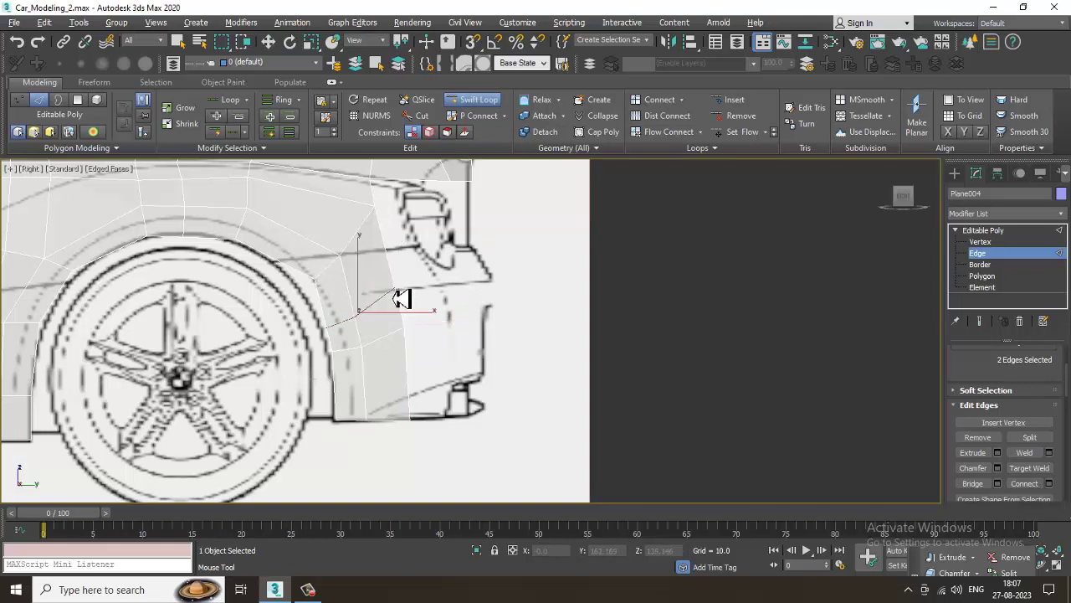
pyautogui.click(395, 290)
pyautogui.press('w')
# Adjust the new loop's vertices in the side view to follow the blueprint's bumper line
pyautogui.scroll(3, 394, 290)
pyautogui.press('1')
pyautogui.moveTo(349, 329); pyautogui.dragTo(295, 264)
pyautogui.moveTo(349, 311); pyautogui.dragTo(341, 306)
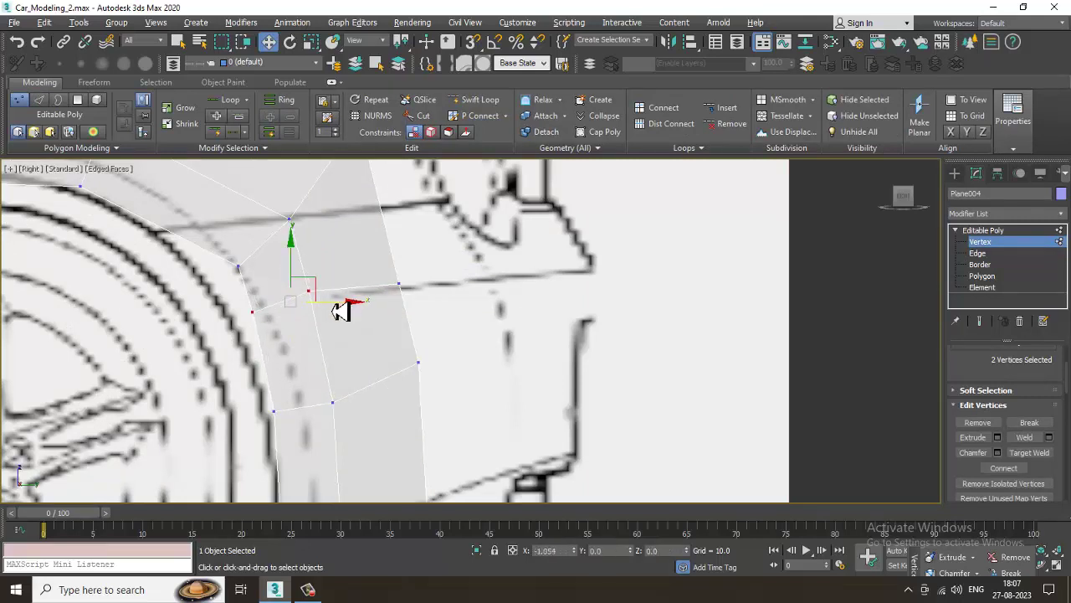
pyautogui.click(400, 284)
pyautogui.click(404, 255)
pyautogui.hotkey('ctrl', 'z')
pyautogui.moveTo(400, 255); pyautogui.dragTo(400, 253)
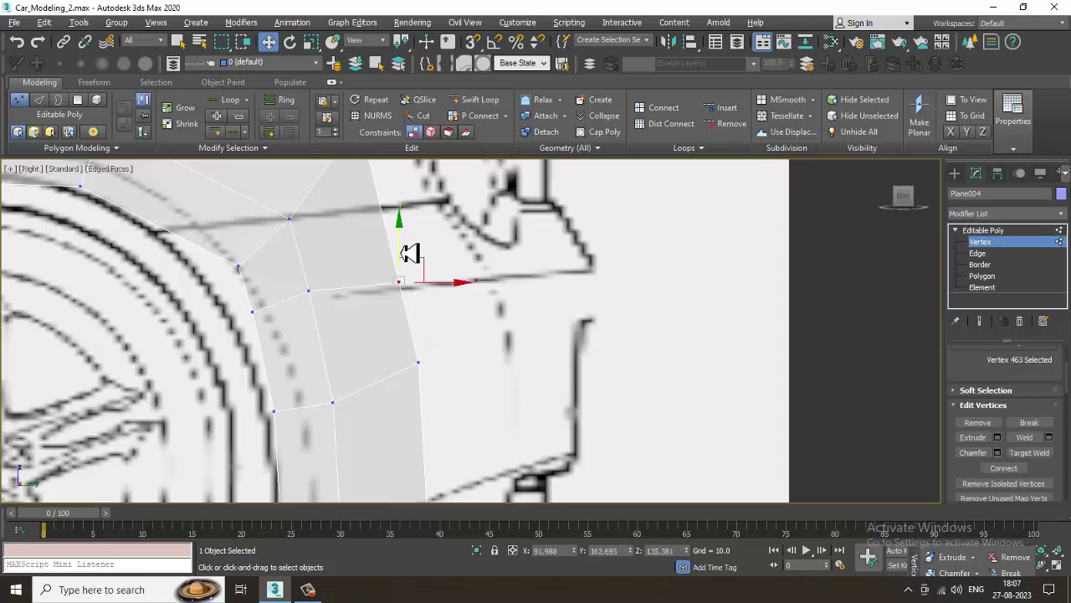
# Extrude the two rear fender edges below the bumper line back to the end of the bumper in the side view
pyautogui.scroll(-5, 411, 253)
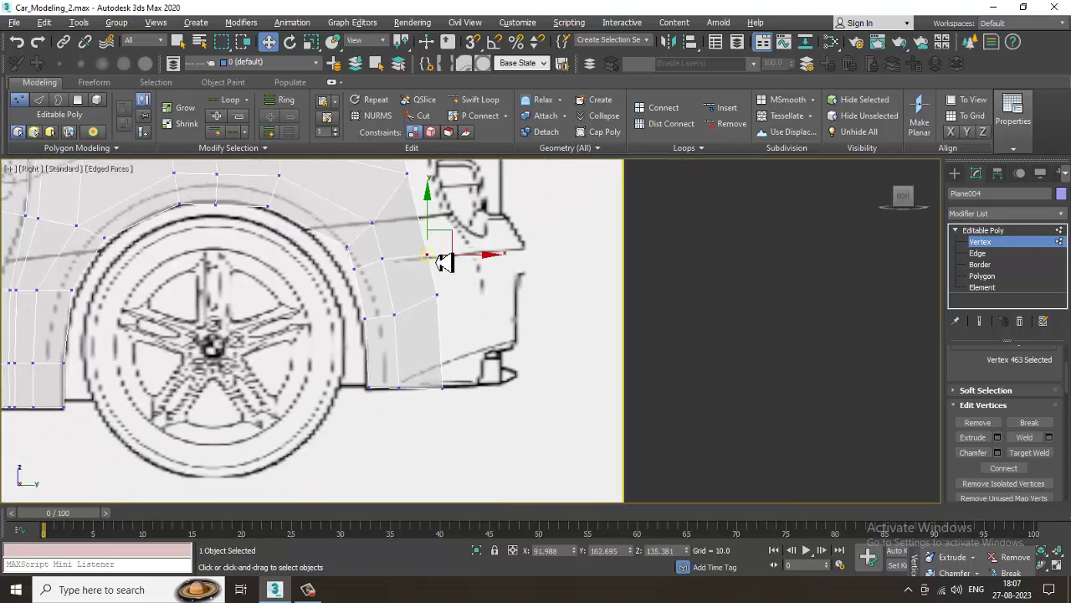
pyautogui.press('2')
pyautogui.click(438, 280)
pyautogui.keyDown('ctrl'); pyautogui.click(446, 326); pyautogui.keyUp('ctrl')
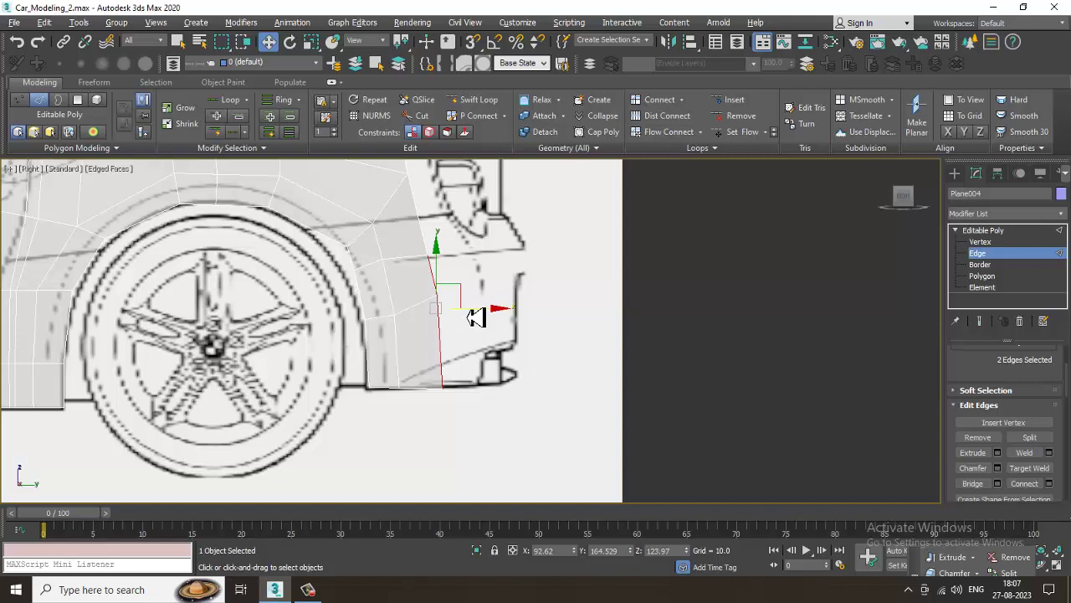
pyautogui.keyDown('shift'); pyautogui.moveTo(475, 316); pyautogui.dragTo(567, 308); pyautogui.keyUp('shift')
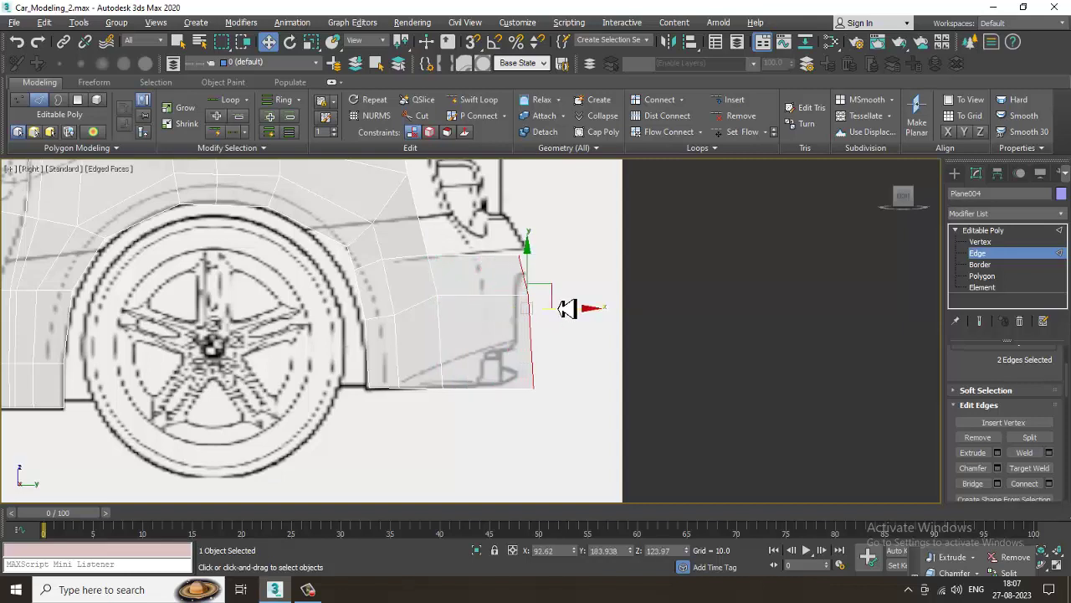
# Move the extruded edges inward in the top view and shift them rearward to the bumper's end in the side view
pyautogui.hotkey('alt', 'w')
pyautogui.middleClick(215, 249)
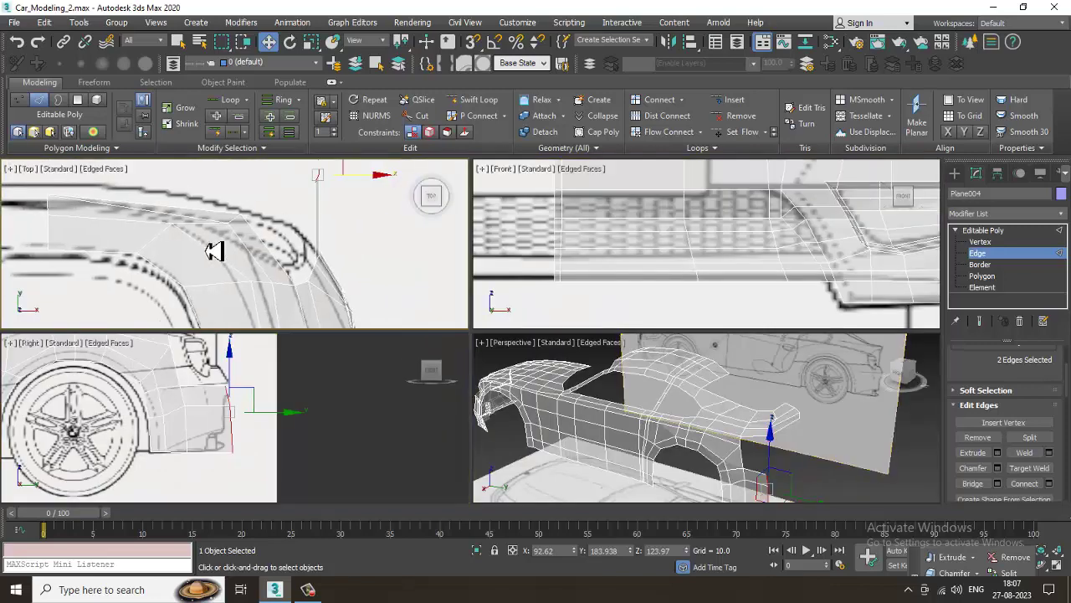
pyautogui.hotkey('alt', 'w')
pyautogui.moveTo(709, 246); pyautogui.dragTo(653, 307, button='middle')
pyautogui.moveTo(627, 223); pyautogui.dragTo(461, 294)
pyautogui.hotkey('alt', 'w')
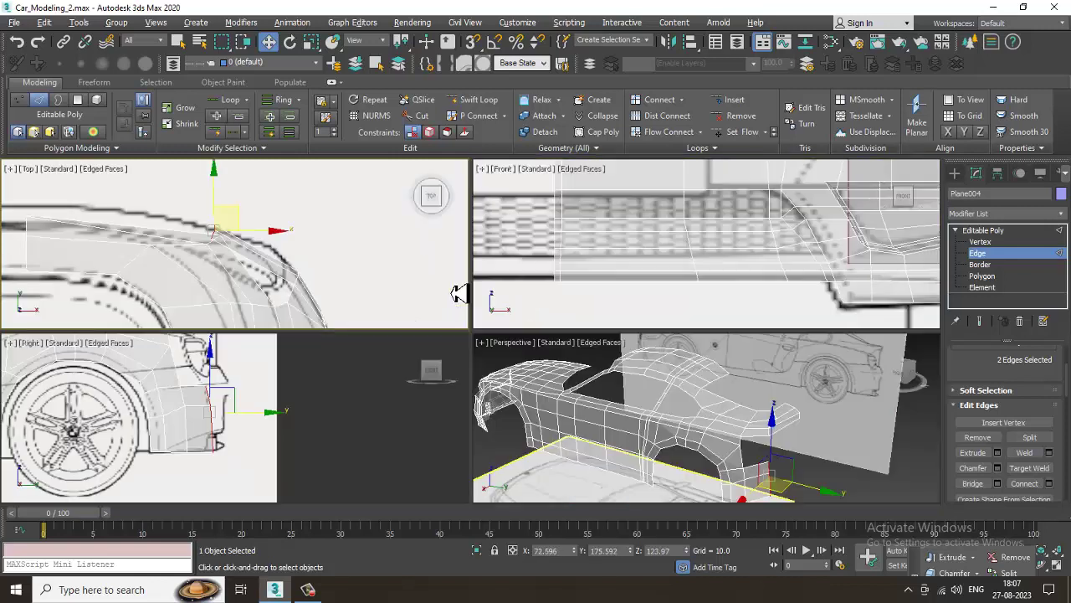
pyautogui.rightClick(336, 432)
pyautogui.hotkey('alt', 'w')
pyautogui.moveTo(449, 323); pyautogui.dragTo(481, 319)
# Insert a Swift Loop through the lower part of the rear bumper panel
pyautogui.scroll(1, 481, 319)
pyautogui.scroll(1, 471, 323)
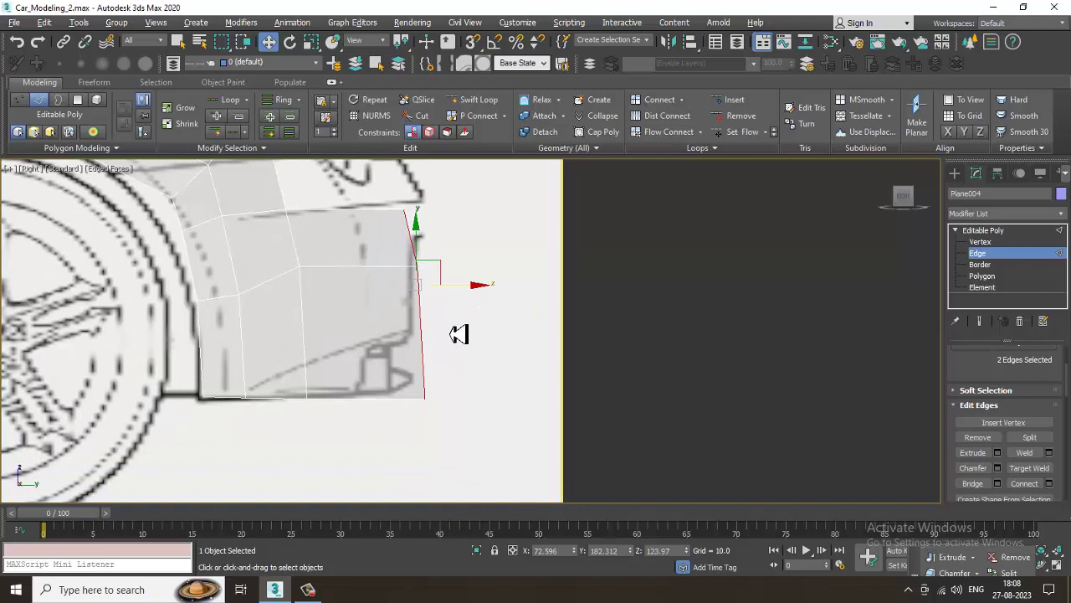
pyautogui.click(478, 101)
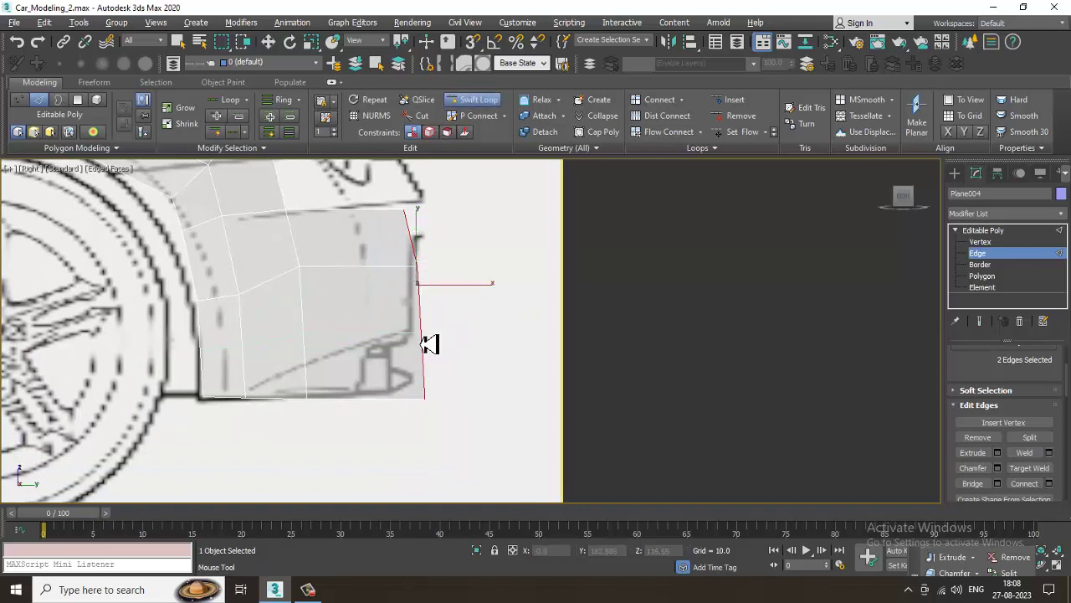
pyautogui.click(421, 339)
pyautogui.rightClick(421, 339)
# Align the lower loop's vertices and the bumper's bottom rear corner with the blueprint's lower bumper lines
pyautogui.scroll(1, 421, 335)
pyautogui.press('1')
pyautogui.moveTo(276, 370); pyautogui.dragTo(275, 368)
pyautogui.moveTo(204, 293); pyautogui.dragTo(217, 346)
pyautogui.click(307, 310)
pyautogui.moveTo(327, 307); pyautogui.dragTo(330, 317)
pyautogui.moveTo(438, 271); pyautogui.dragTo(500, 311)
pyautogui.click(479, 402)
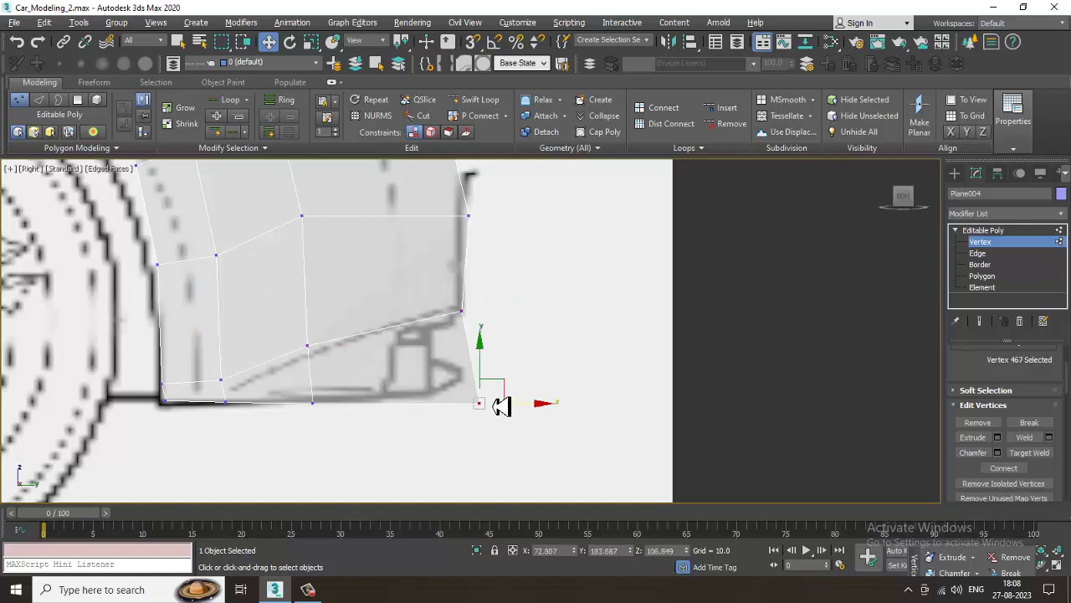
pyautogui.moveTo(505, 388); pyautogui.dragTo(473, 378)
# Move the four end vertices of the bumper panel forward in the top view to follow the rear outline
pyautogui.hotkey('alt', 'w')
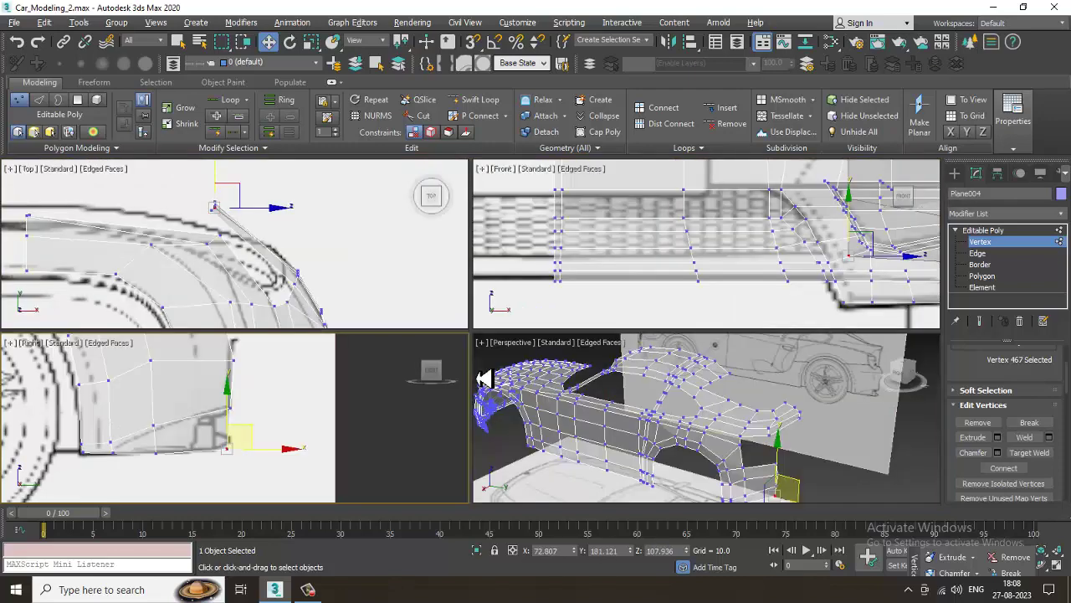
pyautogui.scroll(3, 636, 393)
pyautogui.hotkey('alt', 'w')
pyautogui.scroll(5, 584, 360)
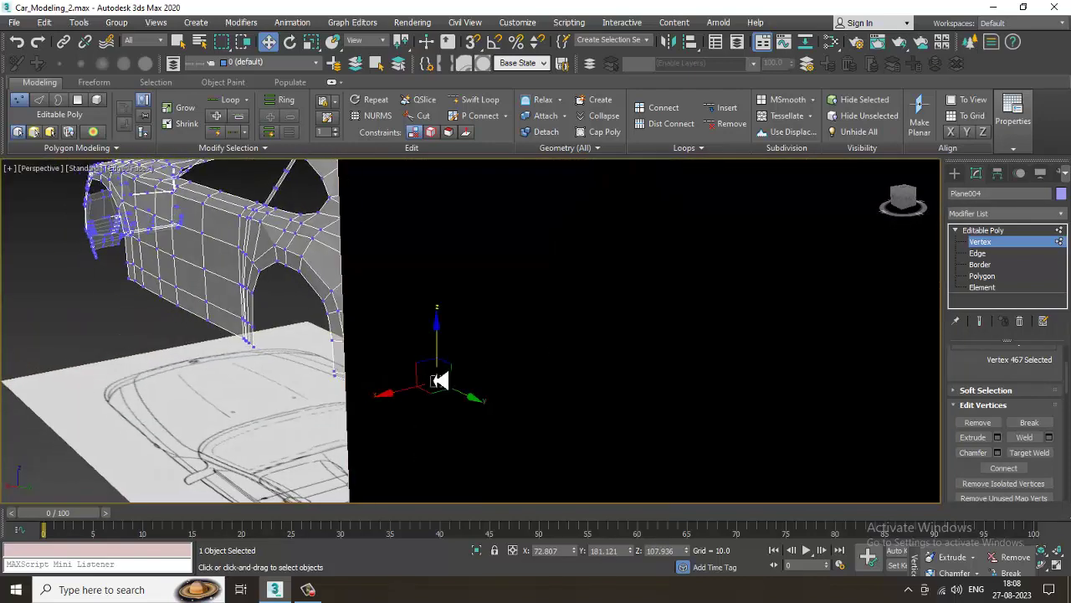
pyautogui.keyDown('alt'); pyautogui.moveTo(488, 390); pyautogui.dragTo(421, 390, button='middle'); pyautogui.keyUp('alt')
pyautogui.hotkey('alt', 'w')
pyautogui.moveTo(332, 242); pyautogui.dragTo(397, 244, button='middle')
pyautogui.hotkey('alt', 'w')
pyautogui.moveTo(510, 318); pyautogui.dragTo(508, 316)
pyautogui.moveTo(469, 210); pyautogui.dragTo(461, 262)
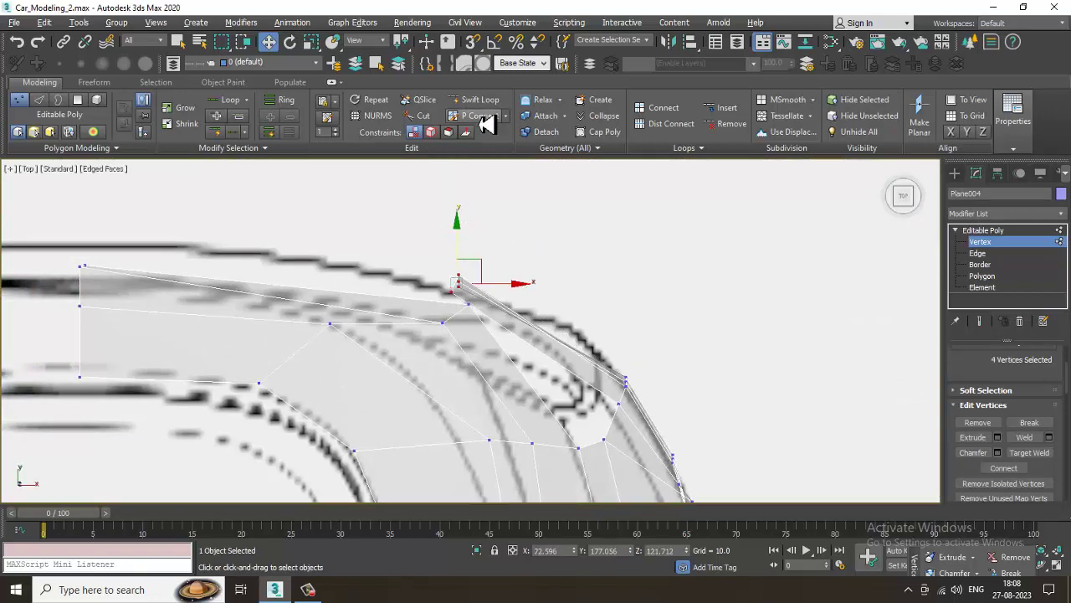
# Insert a vertical Swift Loop midway along the extruded bumper panel in the top view
pyautogui.click(479, 100)
pyautogui.click(555, 345)
pyautogui.rightClick(557, 345)
pyautogui.moveTo(557, 344); pyautogui.dragTo(560, 310, button='middle')
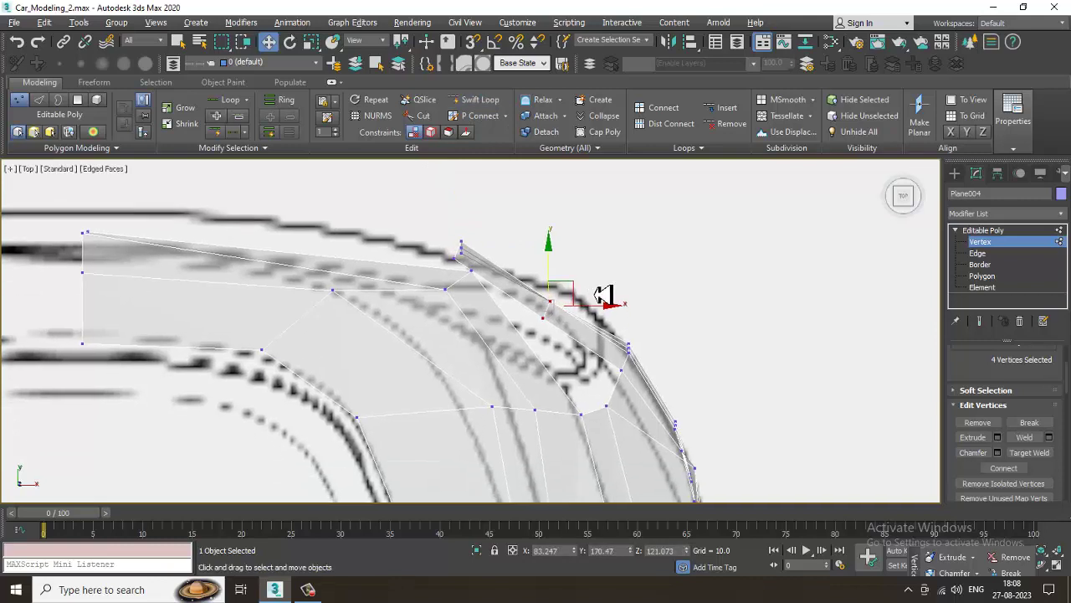
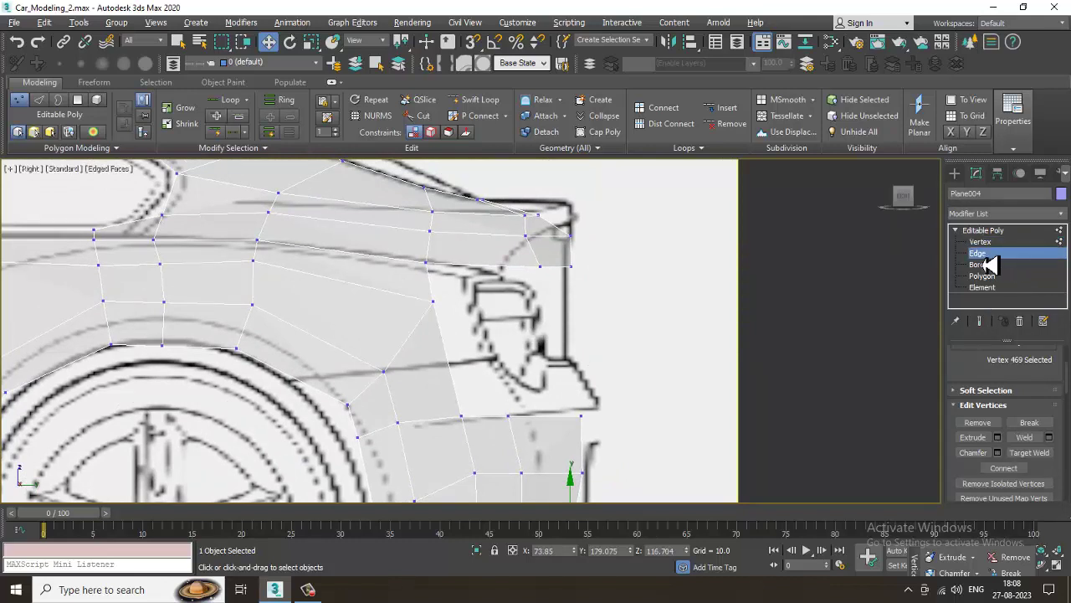
# Extrude the two open fender edges beside the tail light rearward in the side view
pyautogui.click(431, 289)
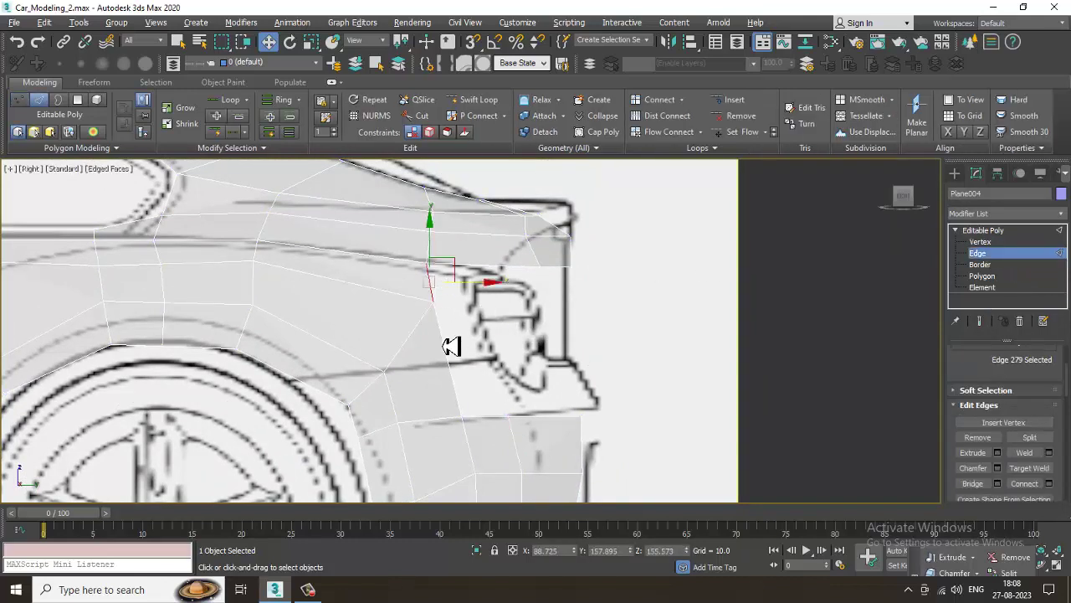
pyautogui.keyDown('ctrl'); pyautogui.click(444, 344); pyautogui.keyUp('ctrl')
pyautogui.keyDown('shift'); pyautogui.moveTo(475, 327); pyautogui.dragTo(523, 327); pyautogui.keyUp('shift')
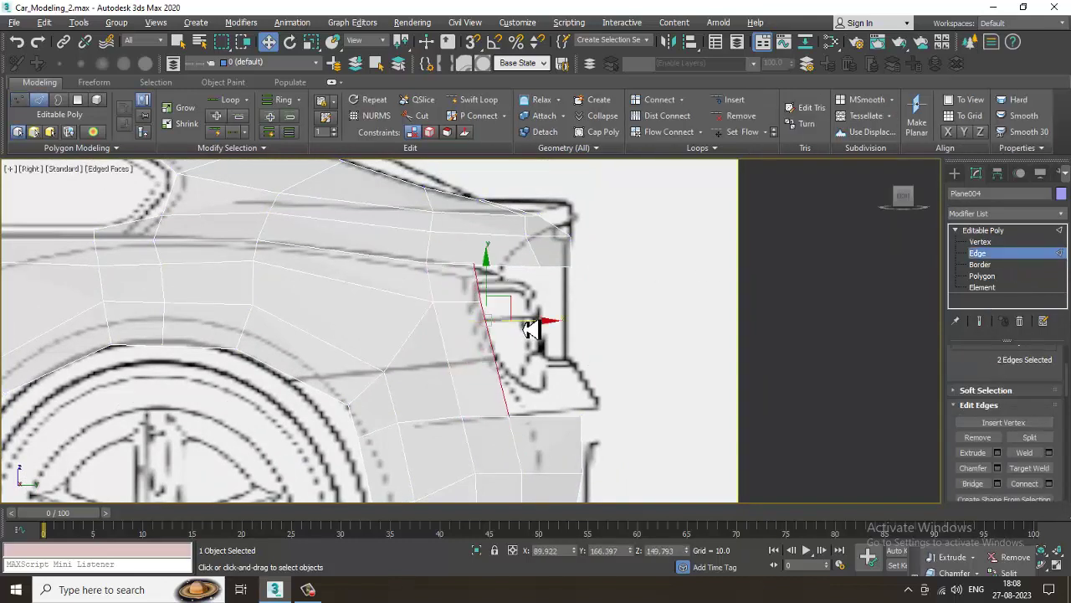
# Move the extruded tail light edges inward in the top view to follow the car's rear curve
pyautogui.moveTo(536, 269); pyautogui.dragTo(544, 303, button='middle')
pyautogui.hotkey('alt', 'w')
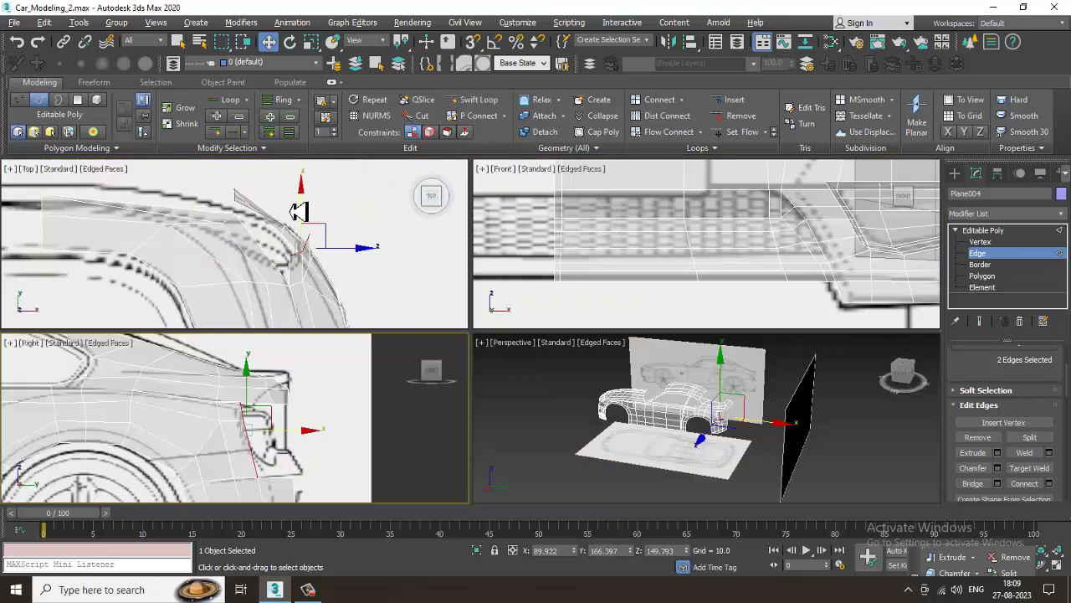
pyautogui.hotkey('alt', 'w')
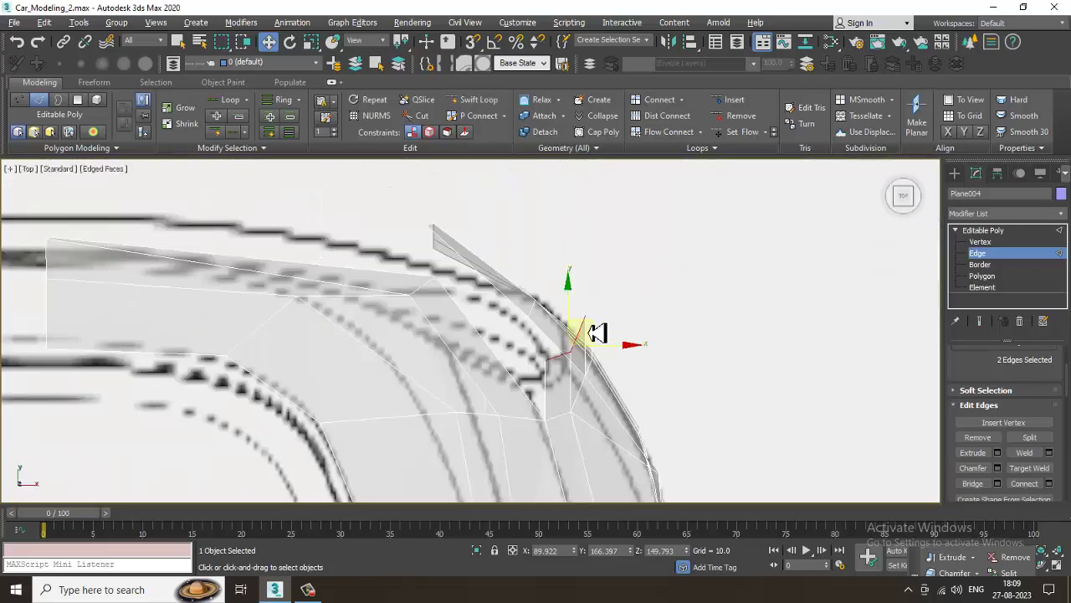
pyautogui.moveTo(597, 330); pyautogui.dragTo(543, 329)
pyautogui.hotkey('alt', 'w')
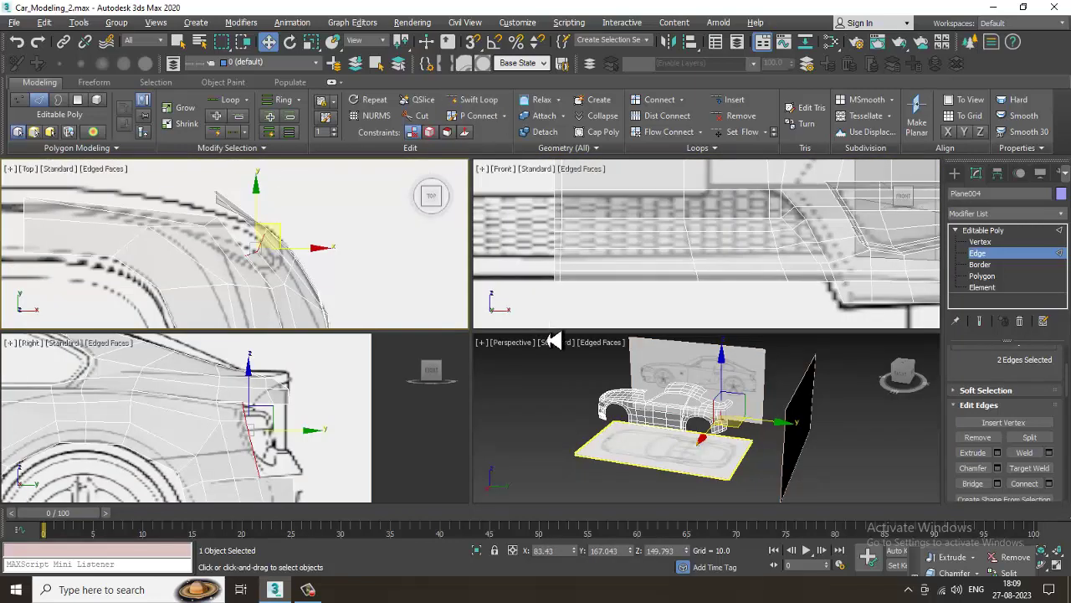
# Weld the two neighbouring vertices where the tail light extension meets the top of the bumper panel
pyautogui.moveTo(647, 451); pyautogui.dragTo(628, 449, button='middle')
pyautogui.hotkey('alt', 'w')
pyautogui.scroll(-3, 452, 340)
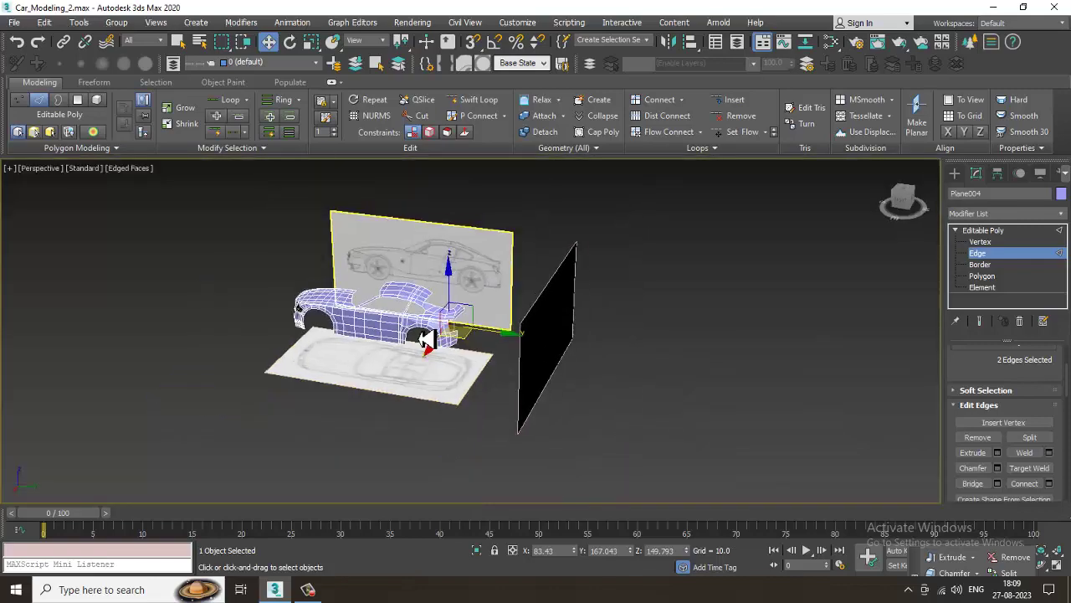
pyautogui.scroll(6, 444, 345)
pyautogui.scroll(10, 469, 344)
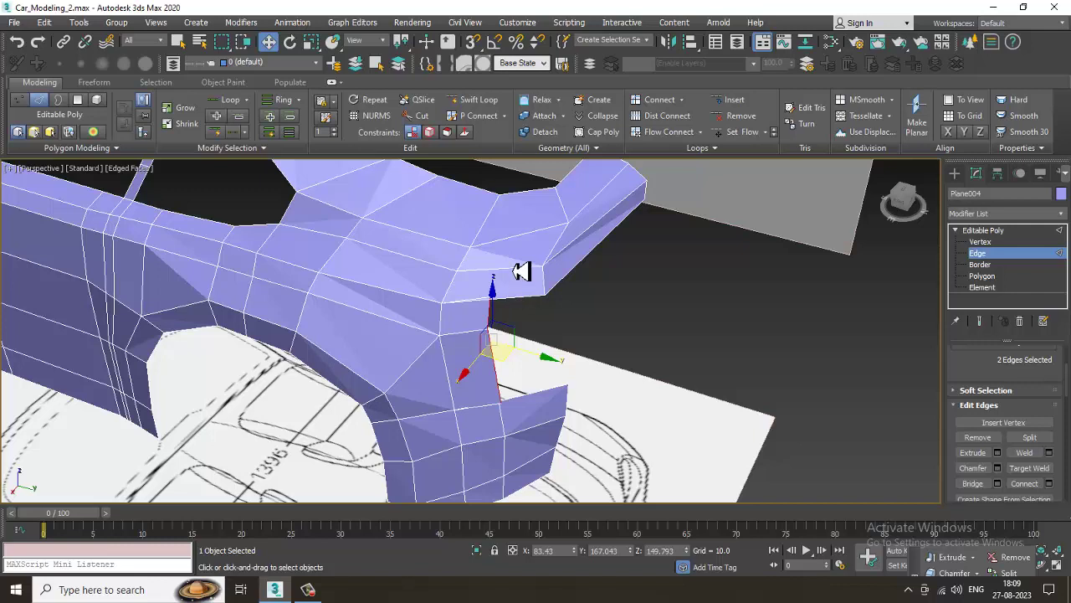
pyautogui.click(319, 592)
pyautogui.click(319, 592)
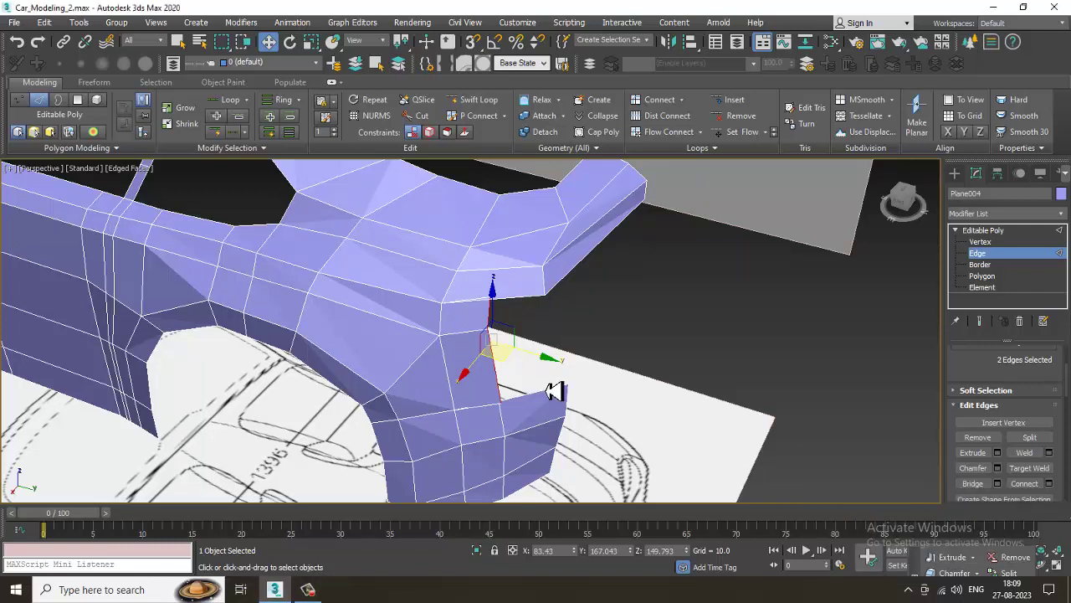
pyautogui.scroll(4, 554, 390)
pyautogui.press('1')
pyautogui.moveTo(474, 414); pyautogui.dragTo(412, 477)
pyautogui.rightClick(418, 438)
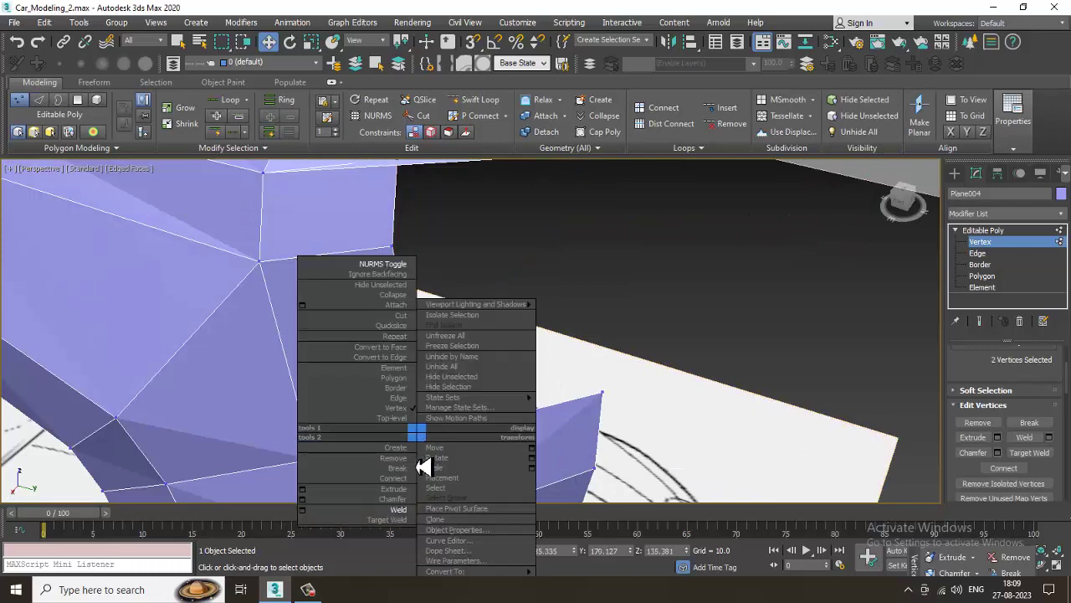
pyautogui.click(399, 511)
# Insert a Swift Loop across the rear deck panel above the tail light extension
pyautogui.moveTo(419, 345); pyautogui.dragTo(483, 159, button='middle')
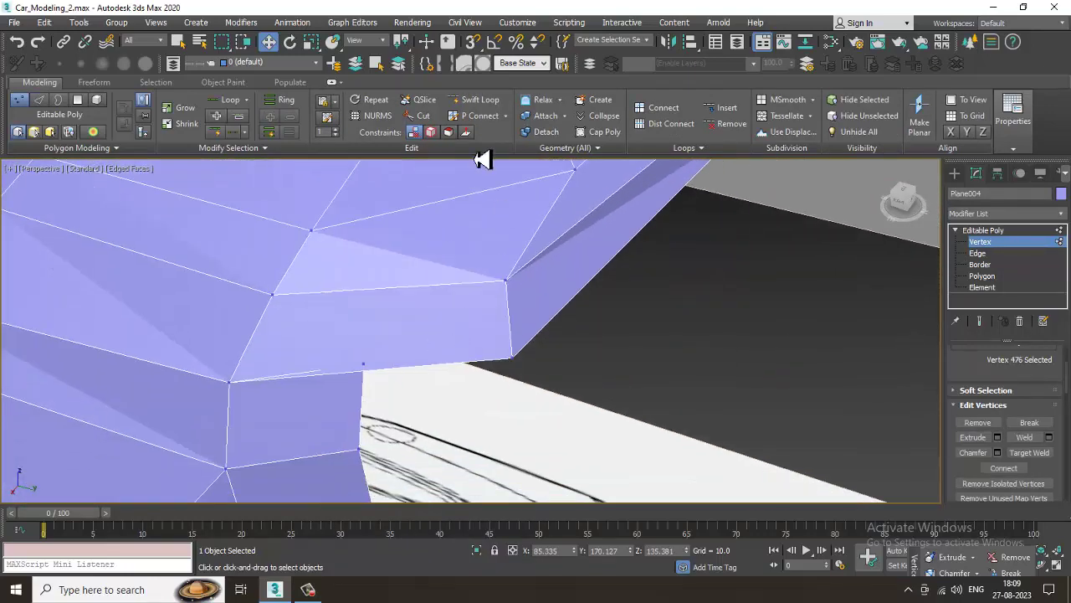
pyautogui.click(477, 100)
pyautogui.moveTo(471, 223)
pyautogui.keyDown('alt'); pyautogui.mouseDown(button='middle')
pyautogui.moveTo(466, 252)
pyautogui.moveTo(462, 206)
pyautogui.mouseUp(button='middle'); pyautogui.keyUp('alt')
pyautogui.click(475, 208)
pyautogui.rightClick(439, 333)
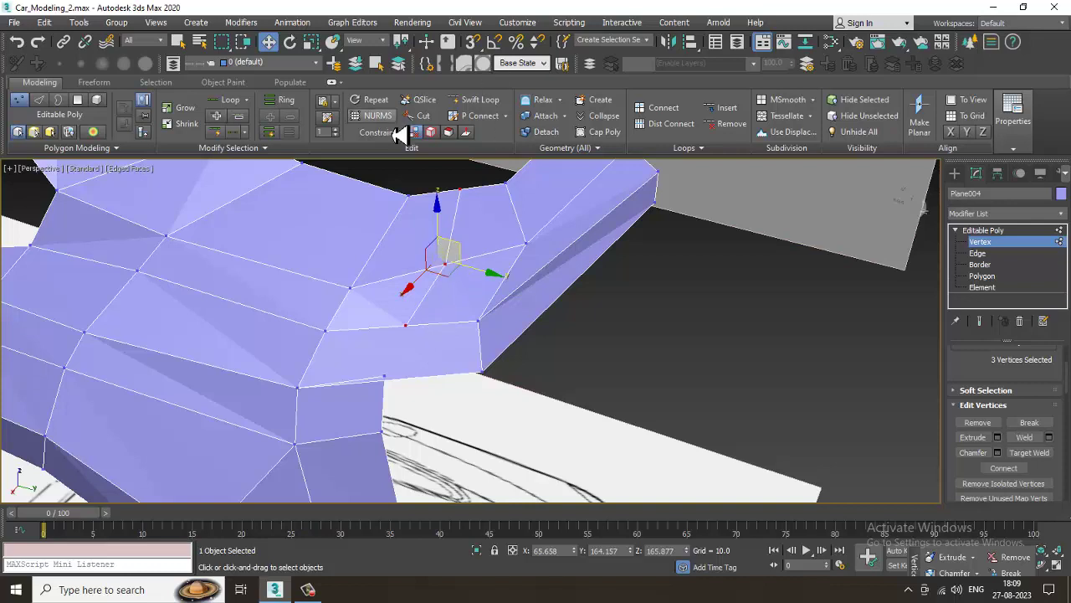
# Cut an edge from the new loop's end down the tail light extension and weld the overlapping vertices at its lower edge
pyautogui.rightClick(449, 351)
pyautogui.click(428, 231)
pyautogui.hotkey('alt', 'c')
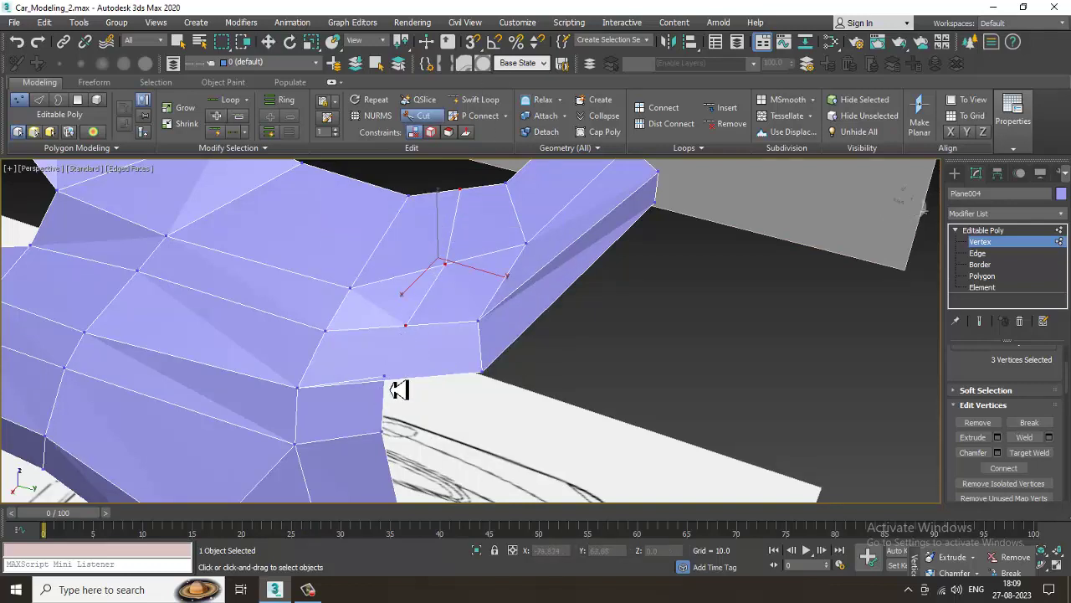
pyautogui.rightClick(410, 336)
pyautogui.moveTo(470, 359); pyautogui.dragTo(492, 347, button='middle')
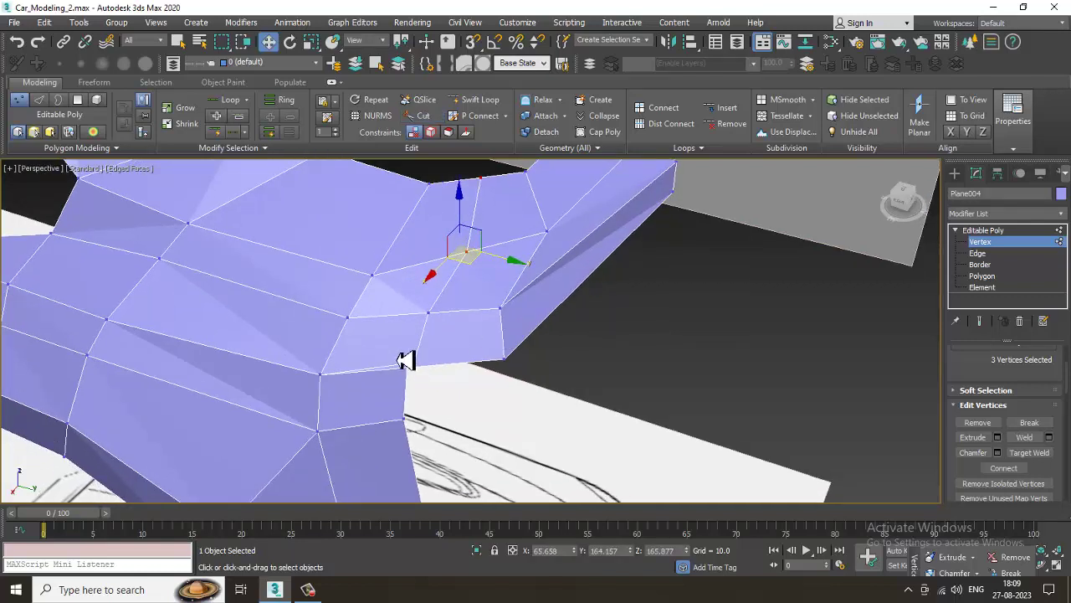
pyautogui.click(405, 363)
pyautogui.rightClick(416, 365)
pyautogui.click(408, 440)
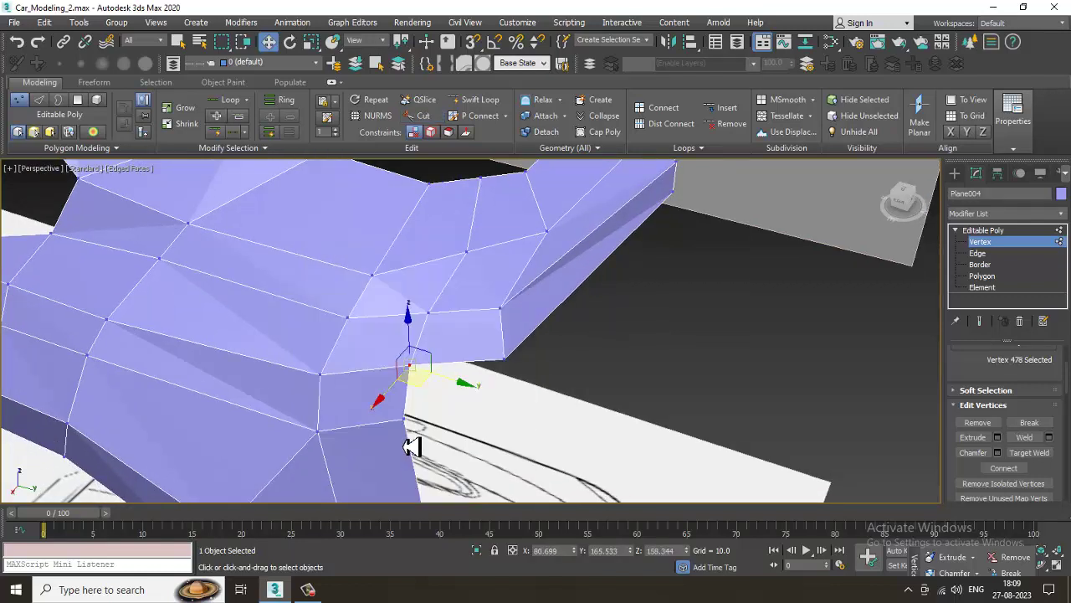
# Preview the body with NURMS smoothing and inspect the surface around the tail light and rear fender
pyautogui.keyDown('alt'); pyautogui.moveTo(410, 446); pyautogui.dragTo(359, 359, button='middle'); pyautogui.keyUp('alt')
pyautogui.rightClick(344, 344)
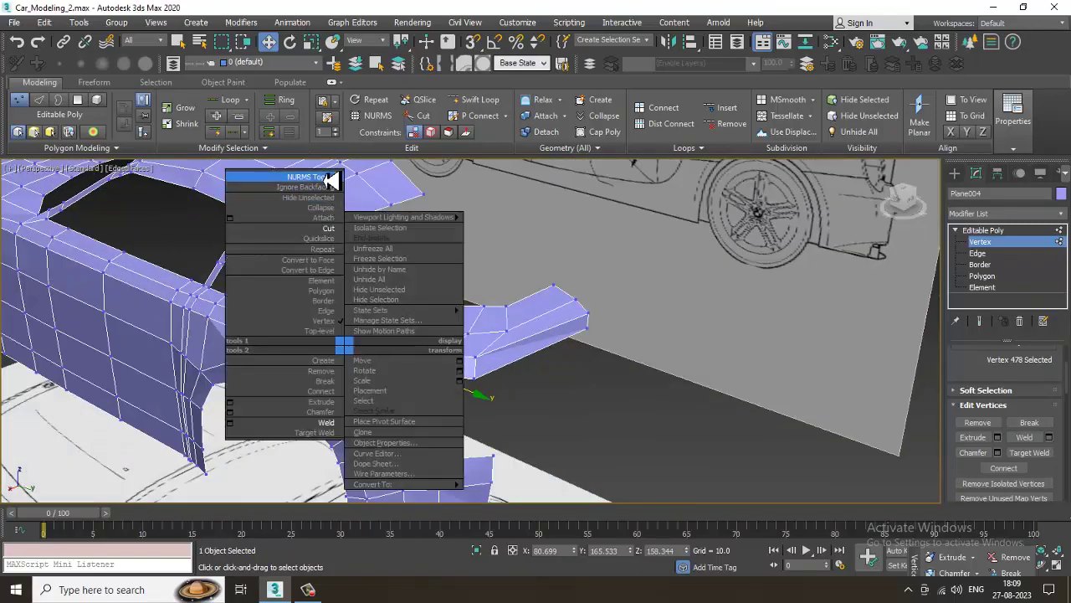
pyautogui.press('Escape')
pyautogui.scroll(-8, 419, 371)
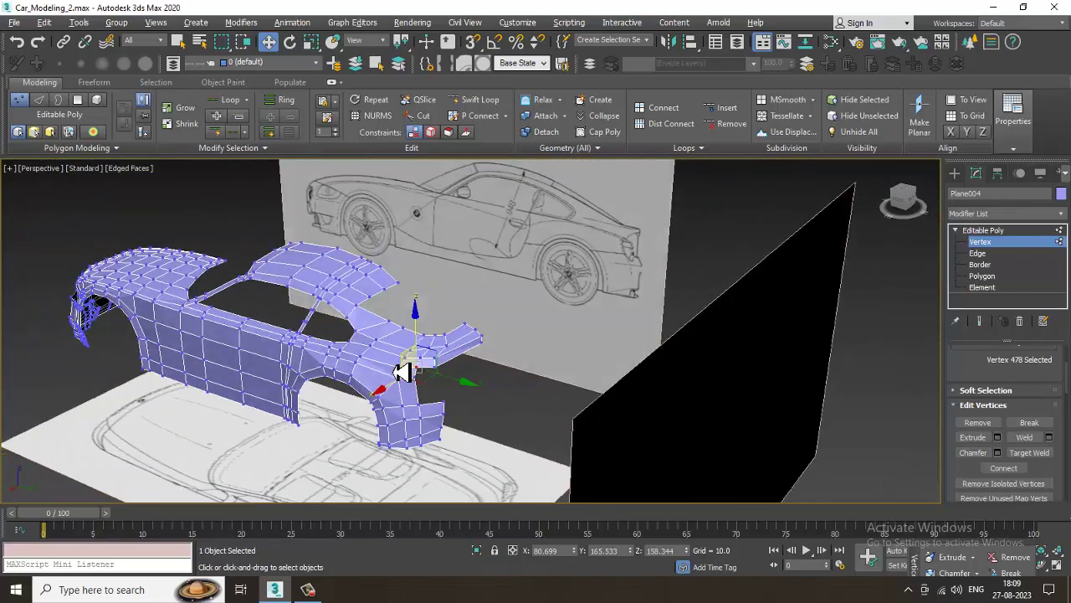
pyautogui.rightClick(387, 343)
pyautogui.click(371, 206)
pyautogui.scroll(6, 419, 383)
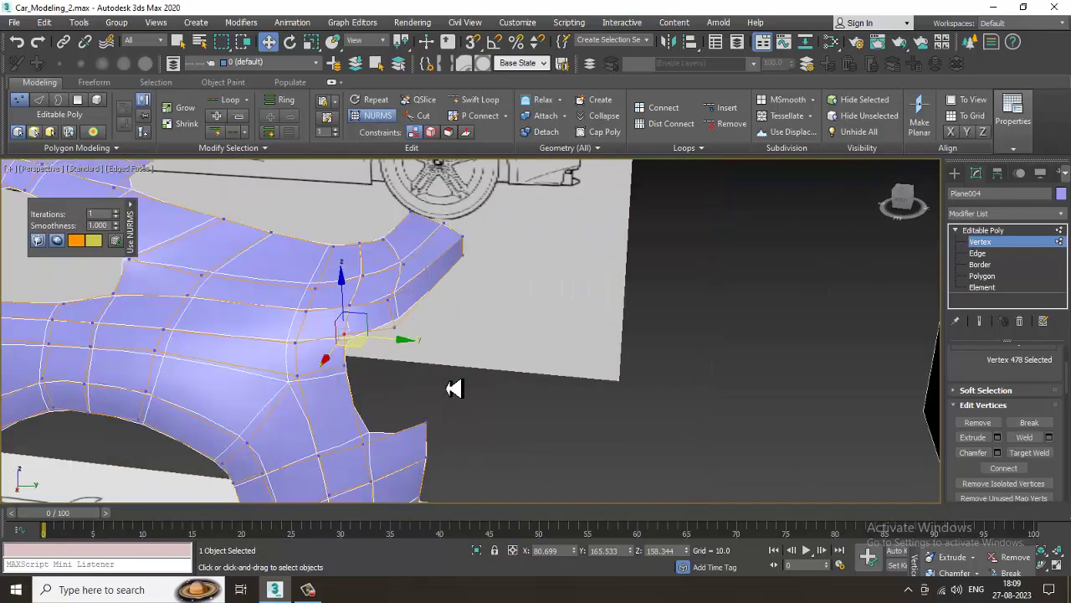
pyautogui.keyDown('alt'); pyautogui.moveTo(434, 373); pyautogui.dragTo(627, 407, button='middle'); pyautogui.keyUp('alt')
pyautogui.scroll(-6, 447, 367)
# Move the bumper panel's four rear end vertices forward in the top view to match the blueprint's rear curve, then turn off NURMS smoothing
pyautogui.hotkey('alt', 'w')
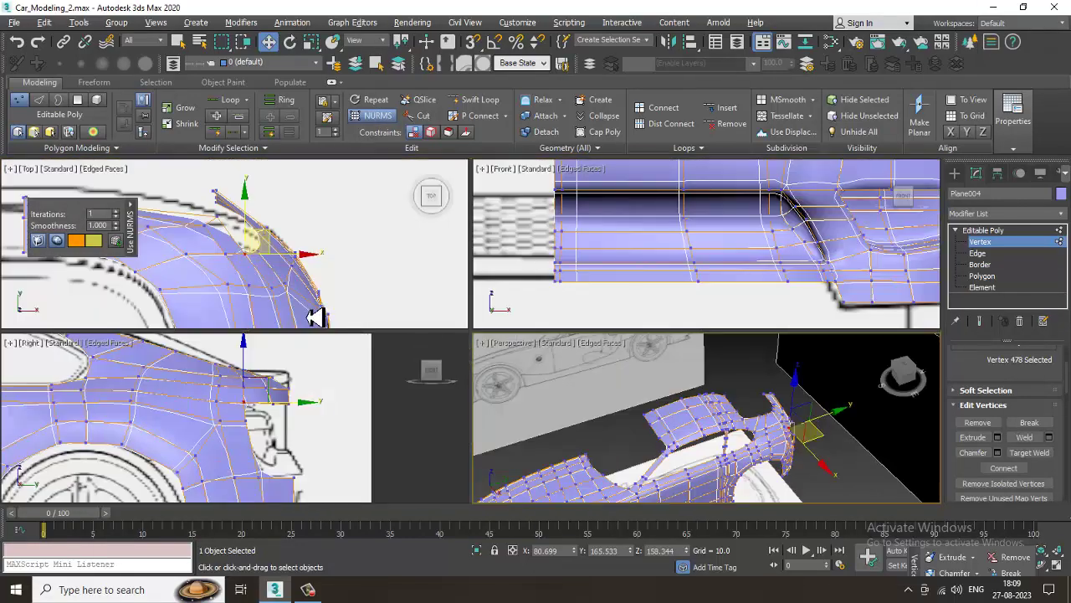
pyautogui.moveTo(316, 317); pyautogui.dragTo(285, 312, button='middle')
pyautogui.hotkey('alt', 'w')
pyautogui.scroll(-4, 309, 287)
pyautogui.scroll(2, 332, 280)
pyautogui.moveTo(333, 279); pyautogui.dragTo(483, 277, button='middle')
pyautogui.press('1')
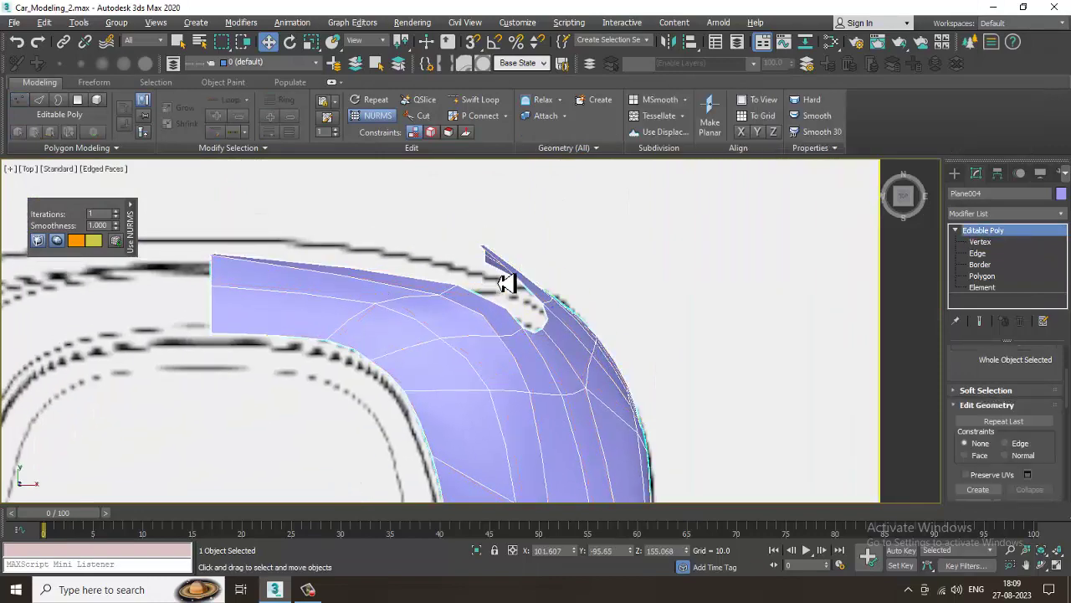
pyautogui.press('1')
pyautogui.moveTo(491, 247); pyautogui.dragTo(448, 203)
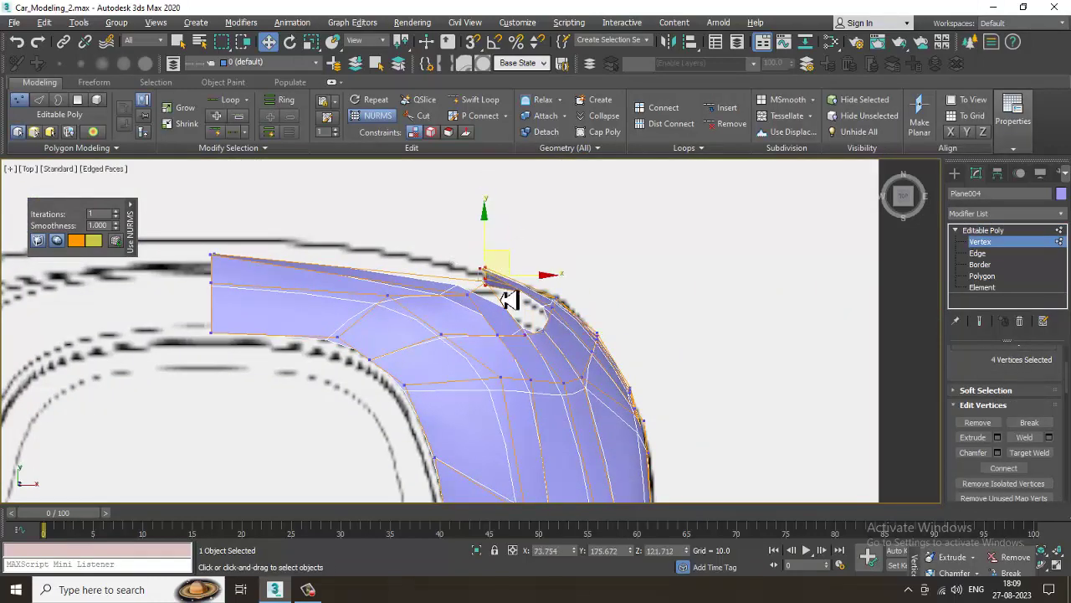
pyautogui.rightClick(467, 339)
pyautogui.click(438, 208)
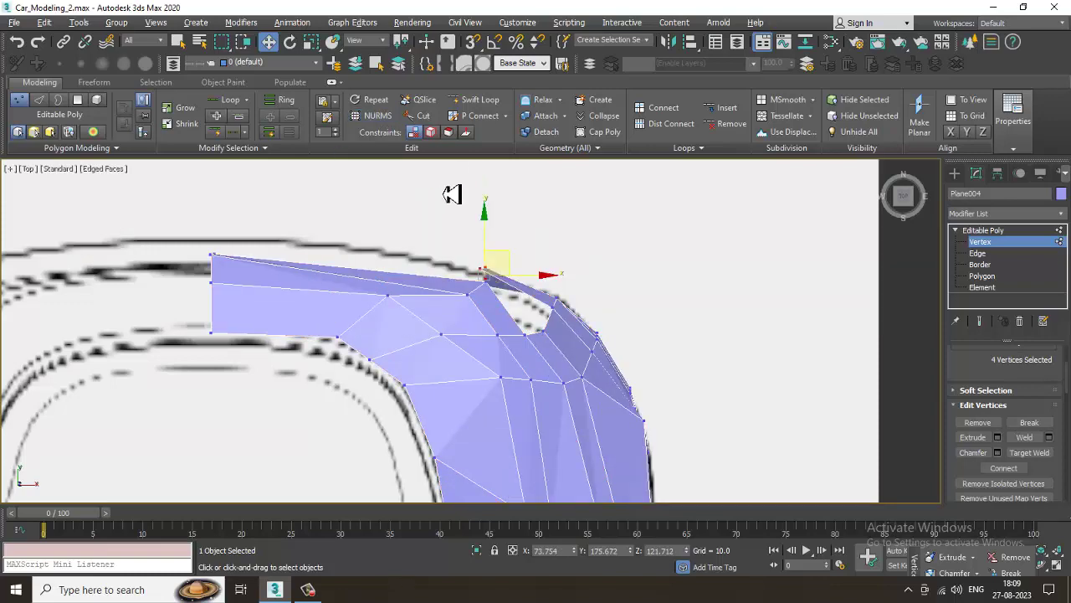
# Weld the split vertices at the rear deck lip's corner above the tail light opening
pyautogui.click(479, 268)
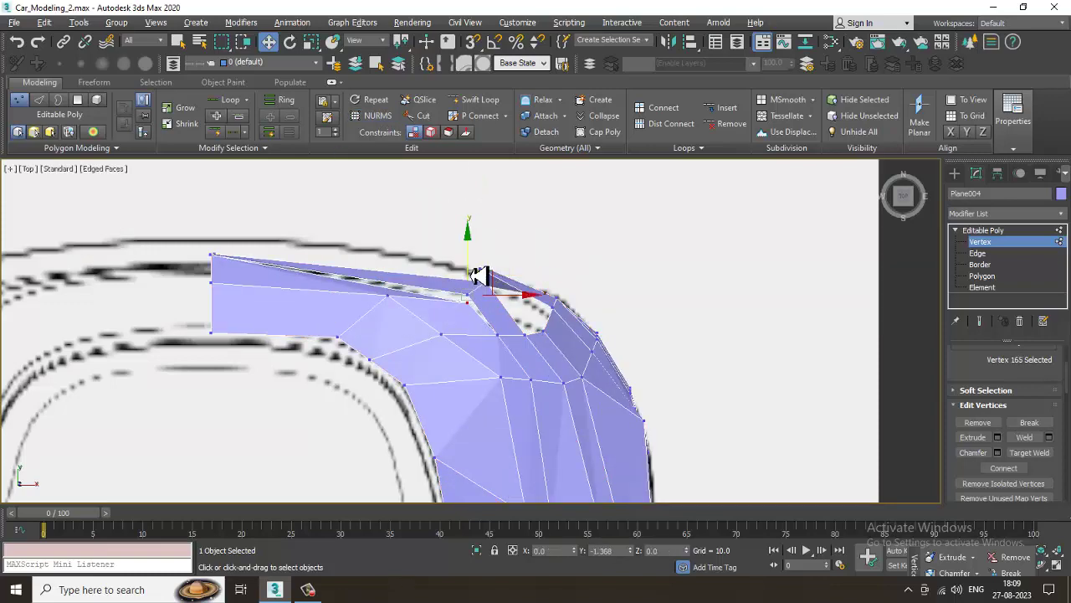
pyautogui.hotkey('alt', 'w')
pyautogui.press('z')
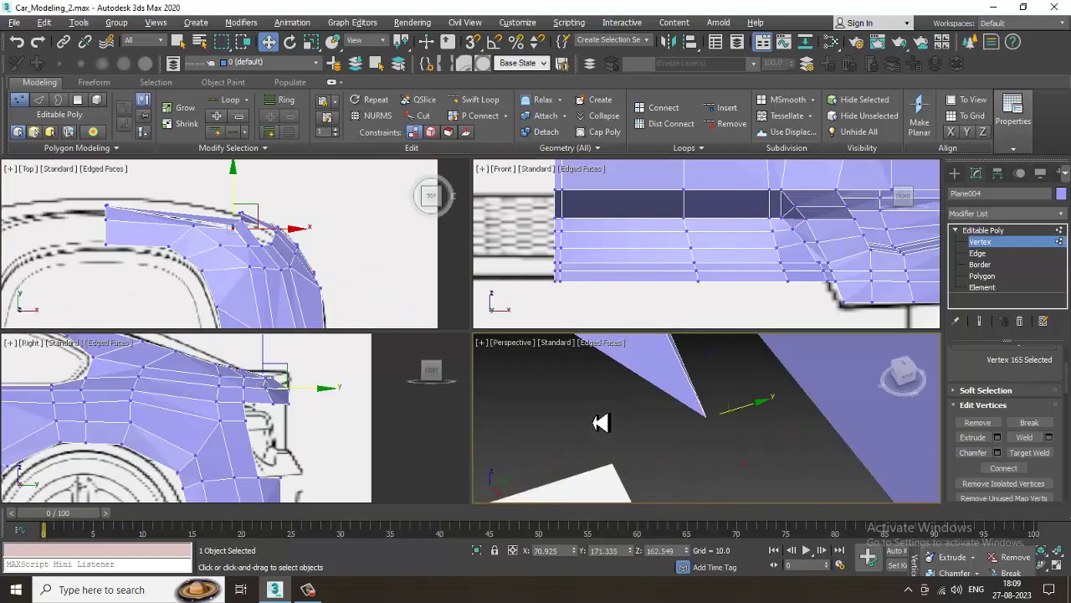
pyautogui.hotkey('alt', 'w')
pyautogui.scroll(-8, 598, 351)
pyautogui.keyDown('alt'); pyautogui.moveTo(597, 352); pyautogui.dragTo(574, 341, button='middle'); pyautogui.keyUp('alt')
pyautogui.scroll(3, 581, 342)
pyautogui.scroll(3, 573, 343)
pyautogui.scroll(3, 613, 367)
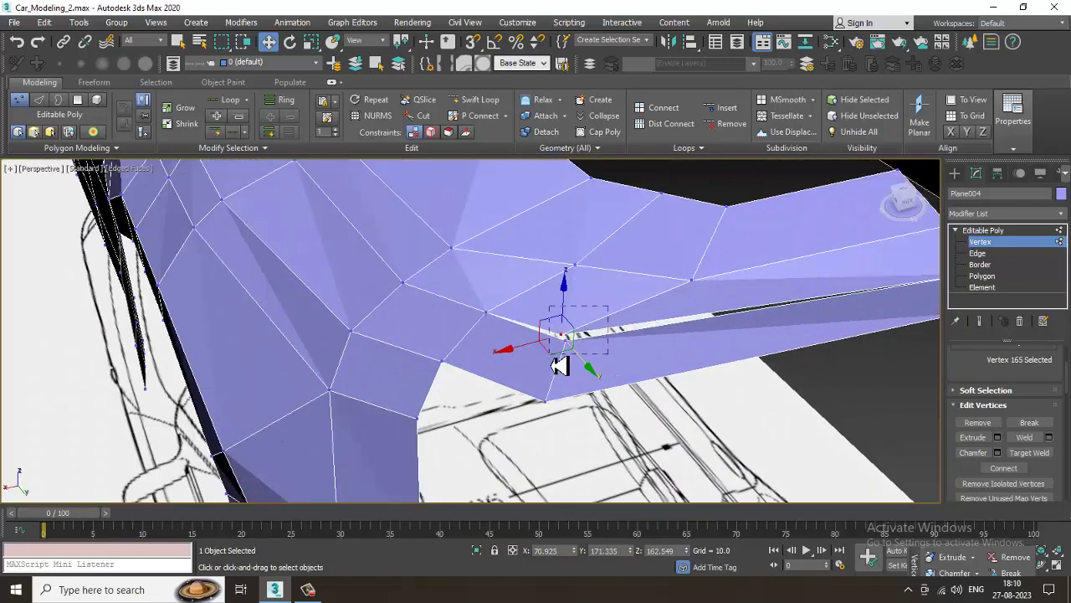
pyautogui.rightClick(561, 343)
pyautogui.click(554, 416)
# Move the welded deck lip corner vertex slightly rearward along the Y axis
pyautogui.keyDown('alt'); pyautogui.moveTo(617, 346); pyautogui.dragTo(548, 352, button='middle'); pyautogui.keyUp('alt')
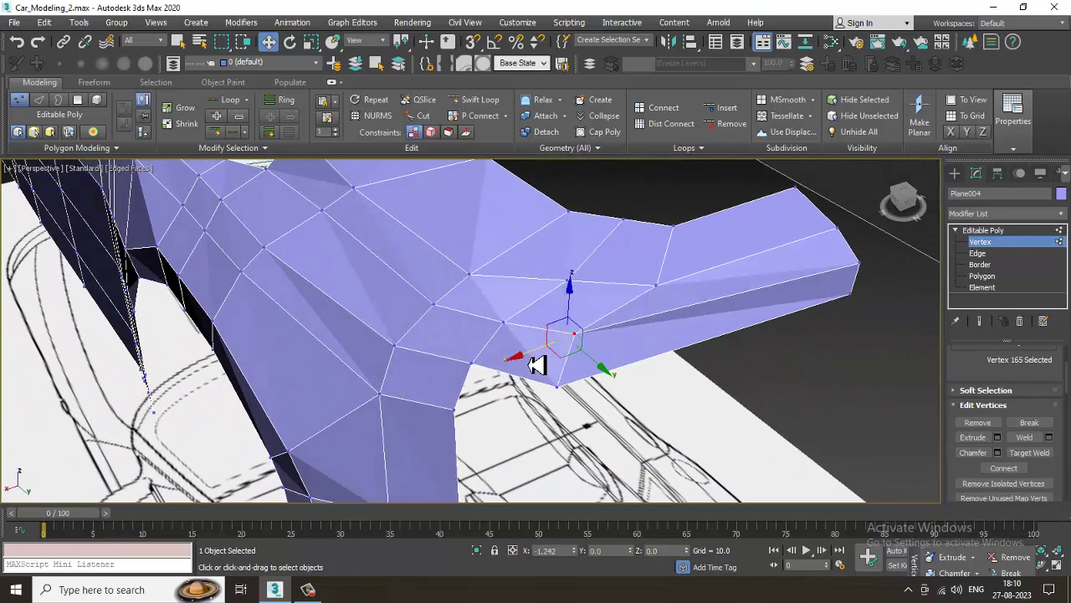
pyautogui.keyDown('alt'); pyautogui.moveTo(611, 373); pyautogui.dragTo(642, 371, button='middle'); pyautogui.keyUp('alt')
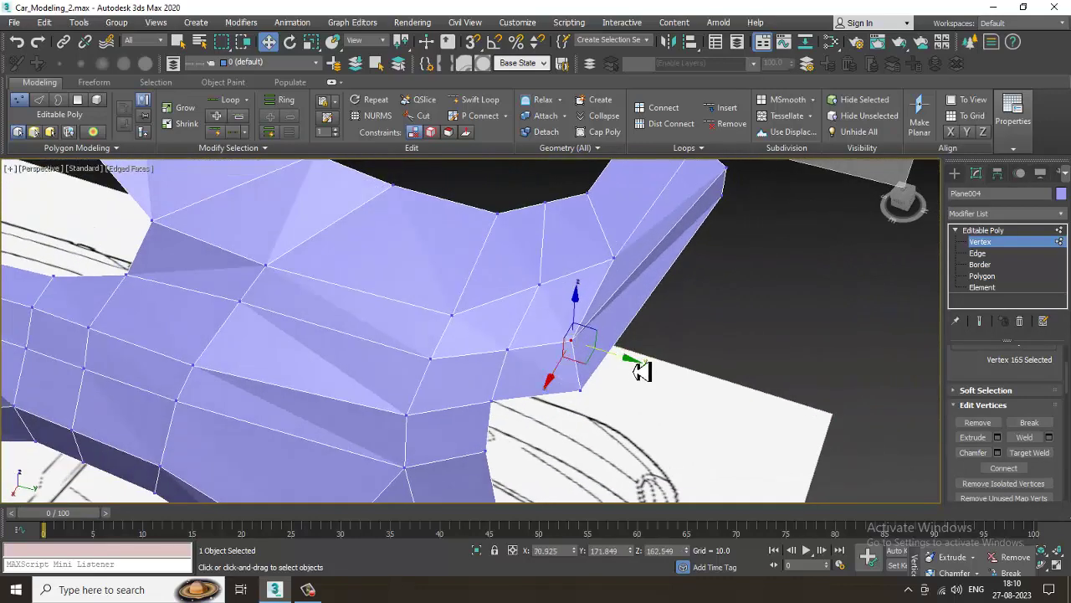
pyautogui.moveTo(633, 365); pyautogui.dragTo(660, 365)
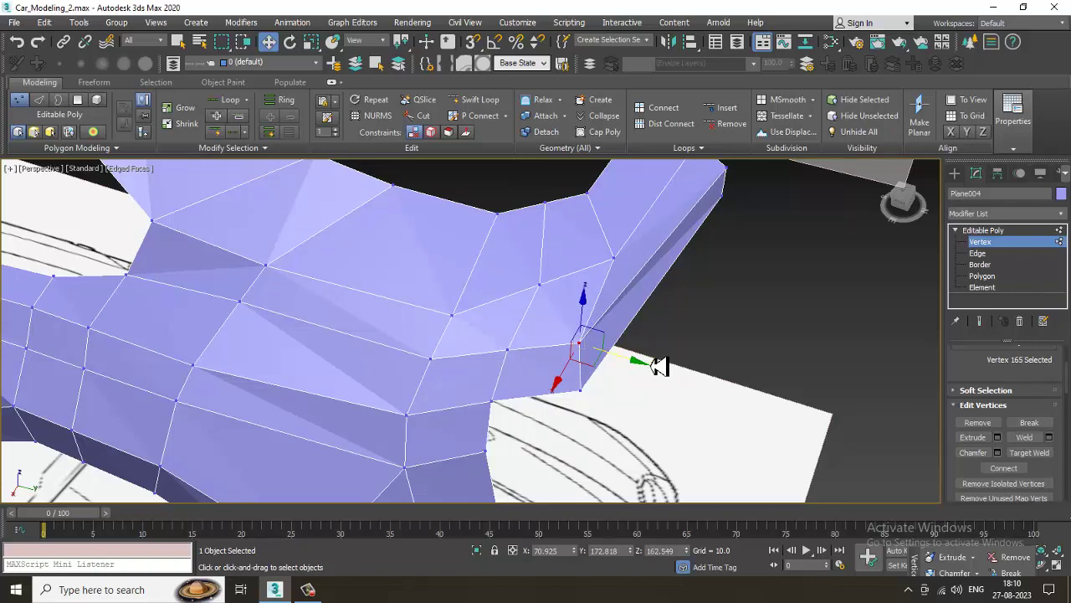
# Extrude the lower bumper panel's three open rear edges inward in the top view, following the blueprint's rear curve
pyautogui.scroll(-6, 661, 366)
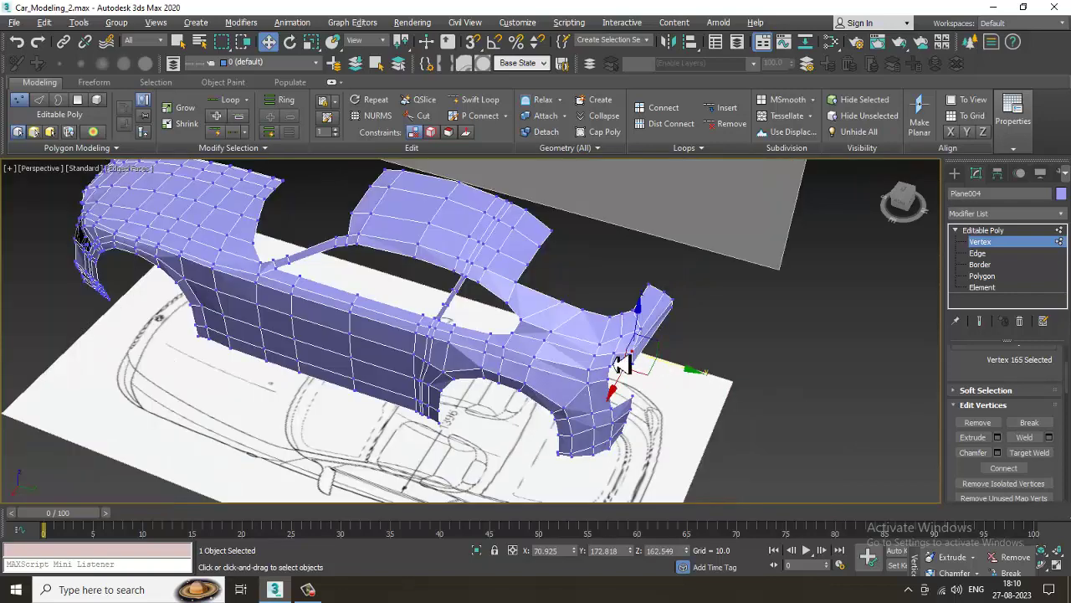
pyautogui.keyDown('alt'); pyautogui.moveTo(616, 364); pyautogui.dragTo(623, 339, button='middle'); pyautogui.keyUp('alt')
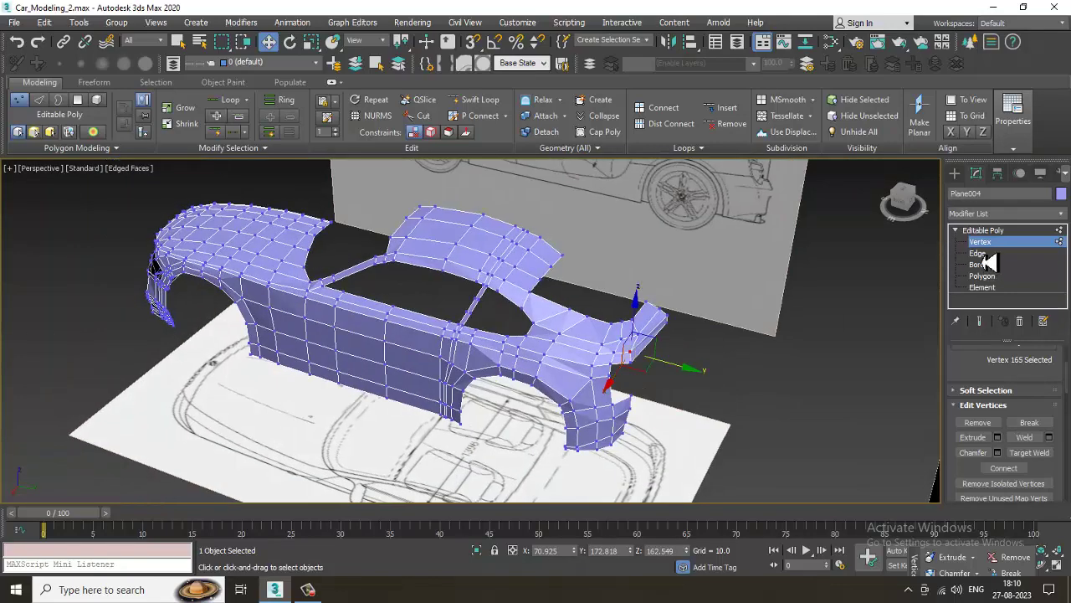
pyautogui.click(979, 253)
pyautogui.hotkey('alt', 'w')
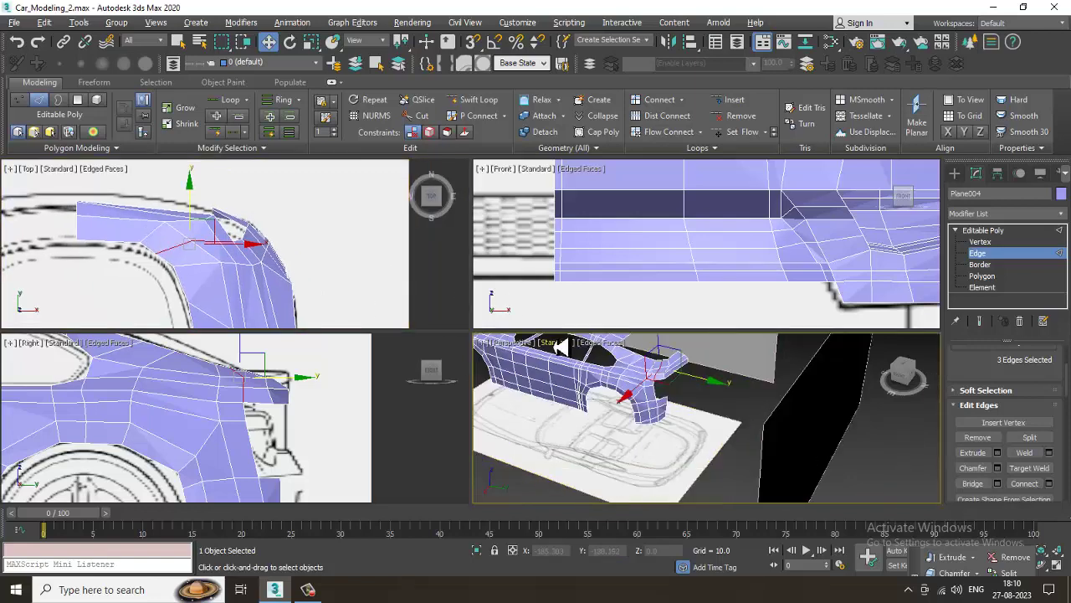
pyautogui.hotkey('alt', 'w')
pyautogui.scroll(5, 407, 351)
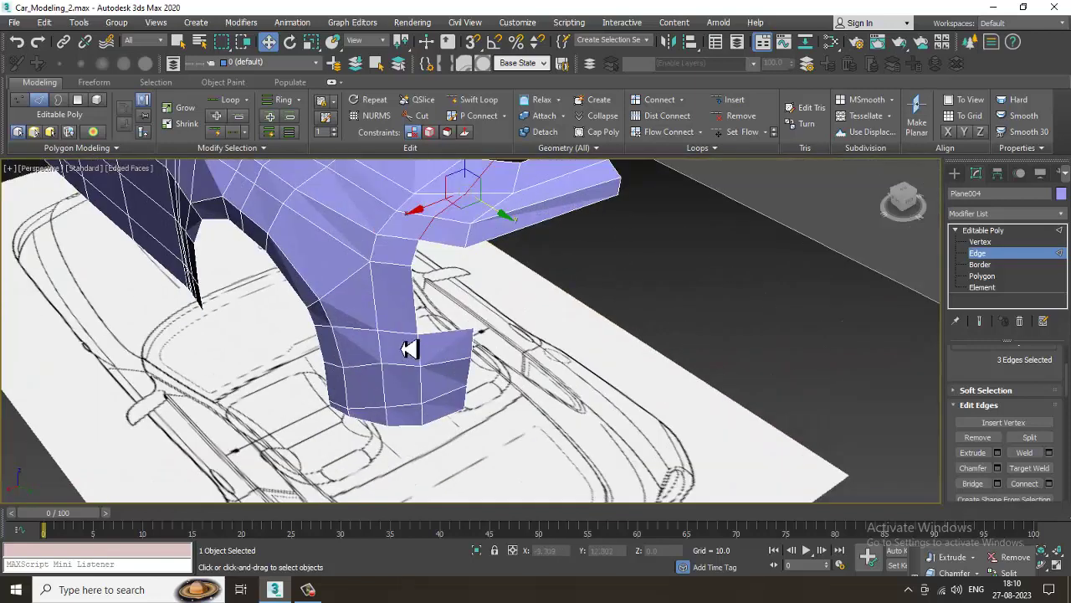
pyautogui.keyDown('alt'); pyautogui.moveTo(485, 351); pyautogui.dragTo(474, 406, button='middle'); pyautogui.keyUp('alt')
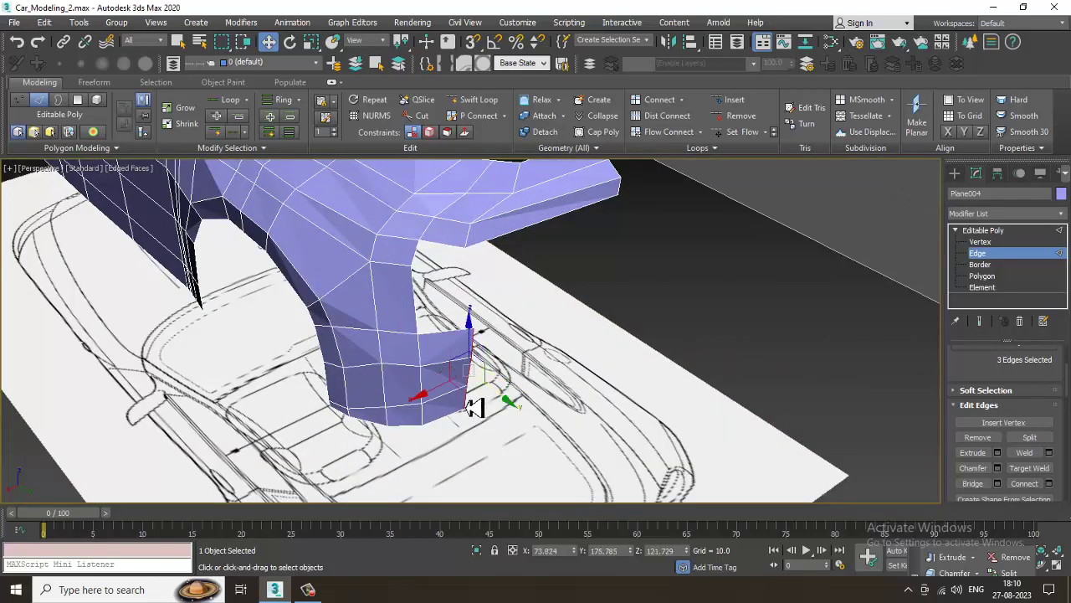
pyautogui.hotkey('alt', 'w')
pyautogui.scroll(3, 276, 428)
pyautogui.hotkey('alt', 'w')
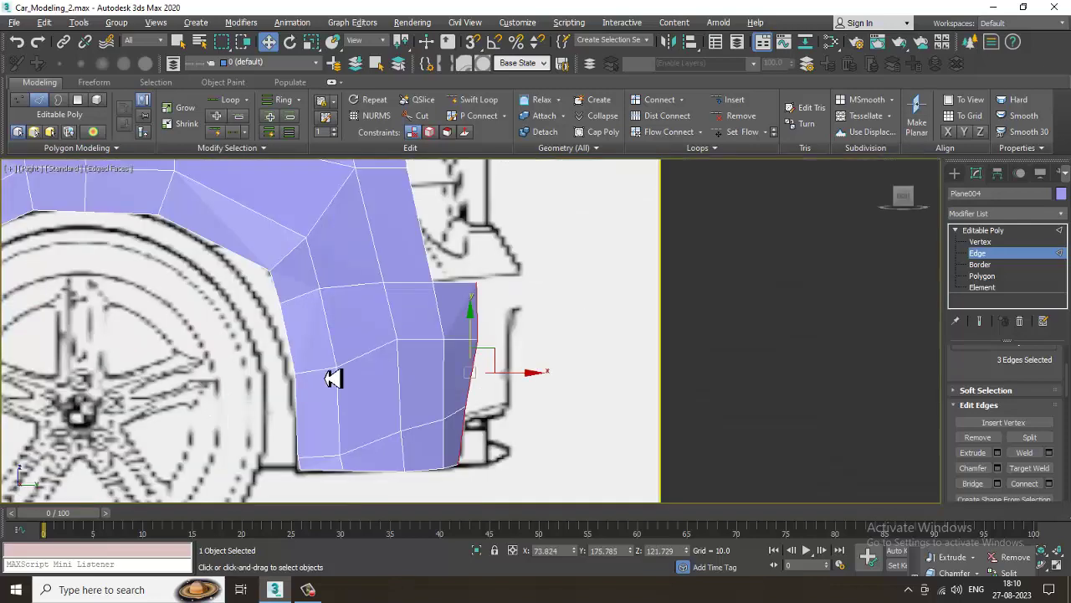
pyautogui.scroll(3, 485, 385)
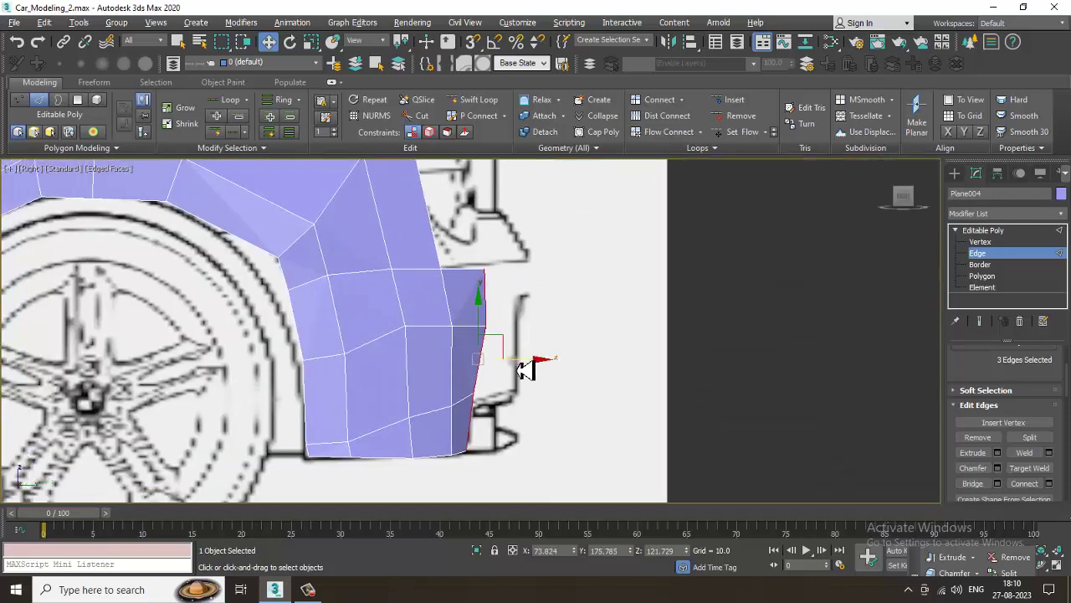
pyautogui.hotkey('alt', 'w')
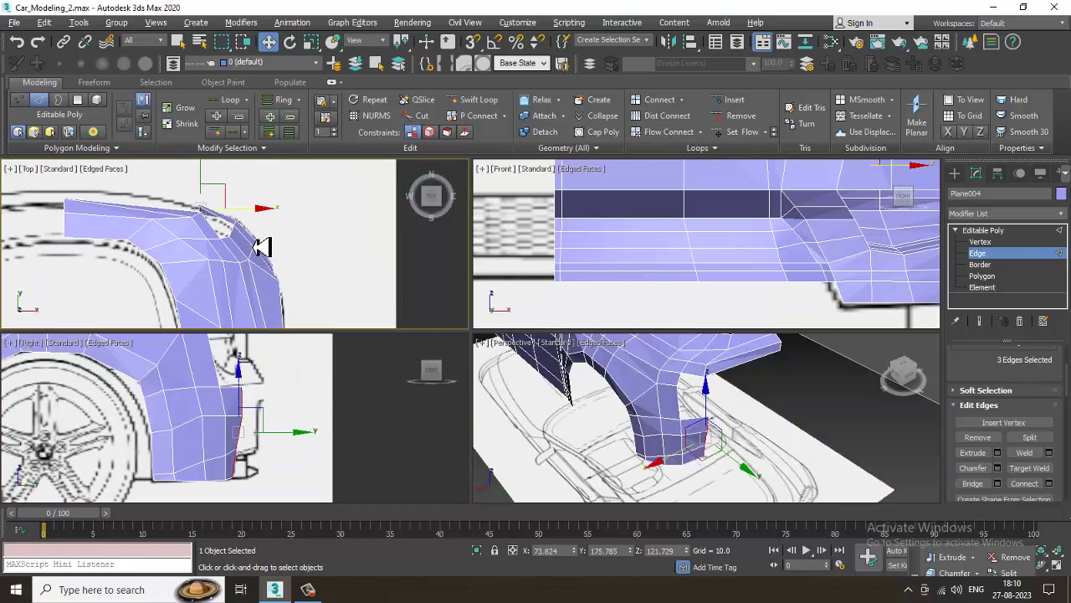
pyautogui.hotkey('alt', 'w')
pyautogui.hotkey('alt', 'w')
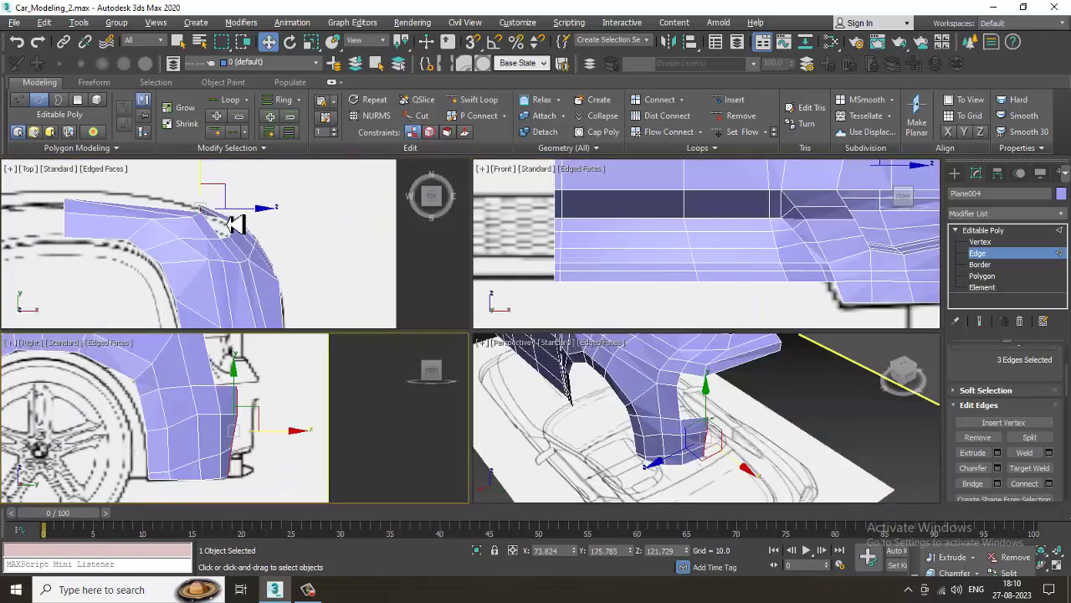
pyautogui.hotkey('alt', 'w')
pyautogui.scroll(2, 645, 264)
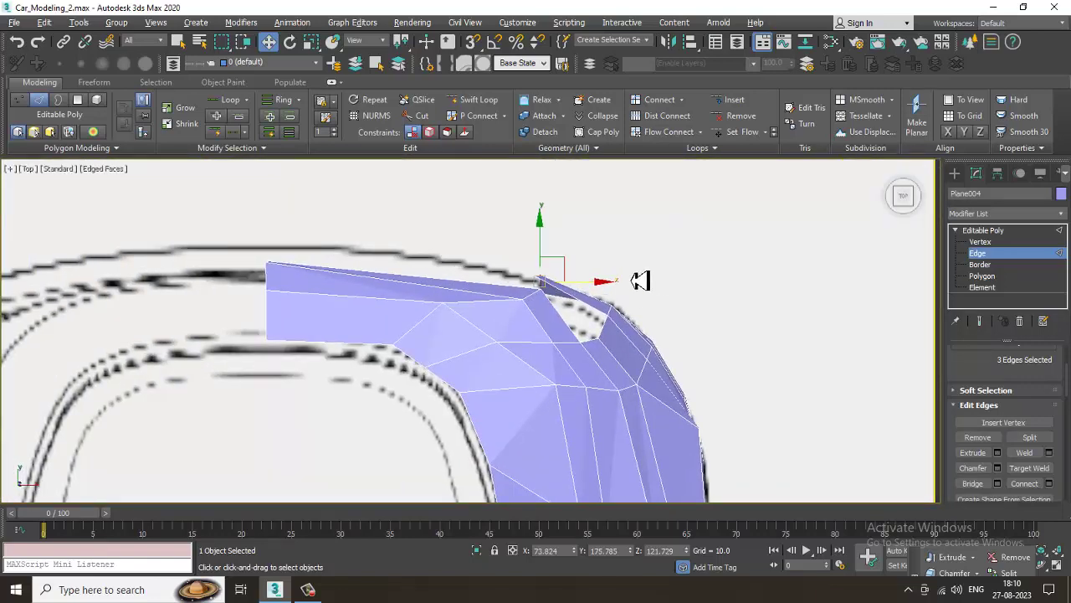
pyautogui.keyDown('shift'); pyautogui.moveTo(570, 268); pyautogui.dragTo(437, 236); pyautogui.keyUp('shift')
pyautogui.hotkey('alt', 'w')
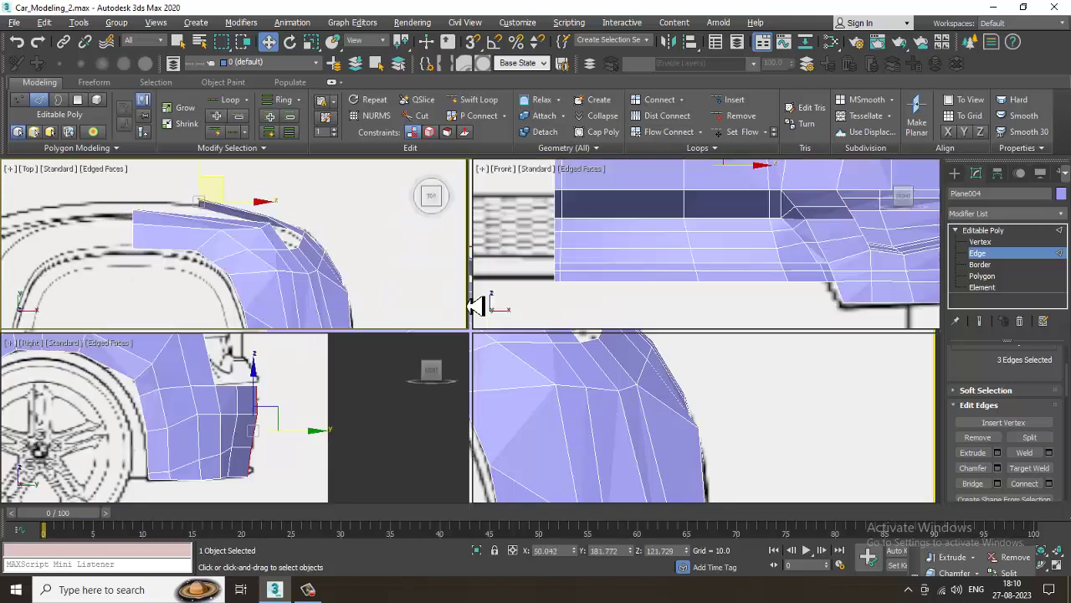
# Extrude the same three bumper edges once more, straight inward to the car's centreline
pyautogui.hotkey('alt', 'w')
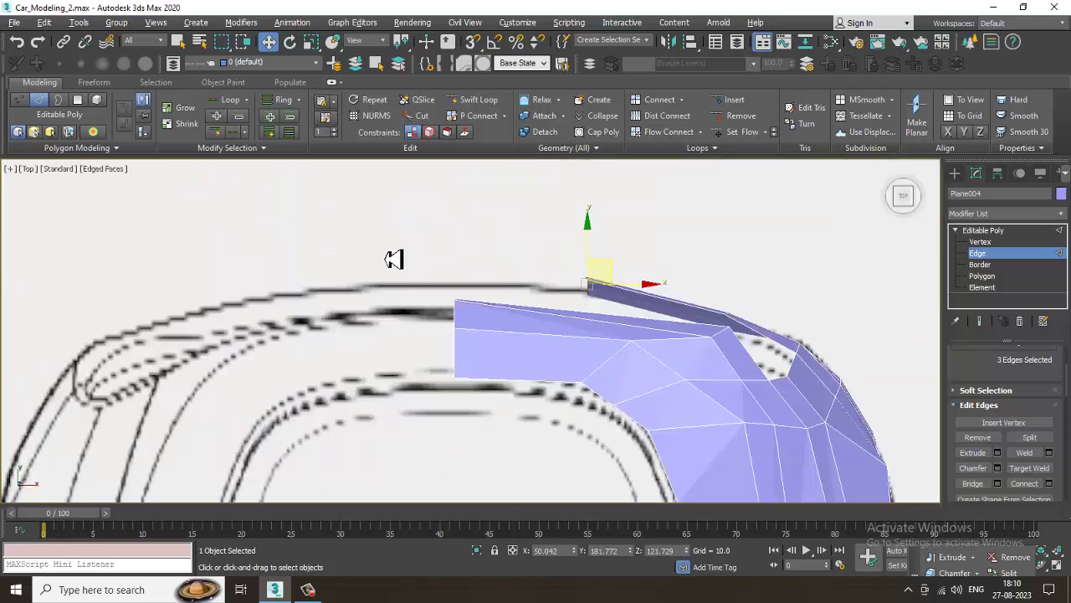
pyautogui.keyDown('shift'); pyautogui.moveTo(651, 298); pyautogui.dragTo(510, 292); pyautogui.keyUp('shift')
pyautogui.hotkey('alt', 'w')
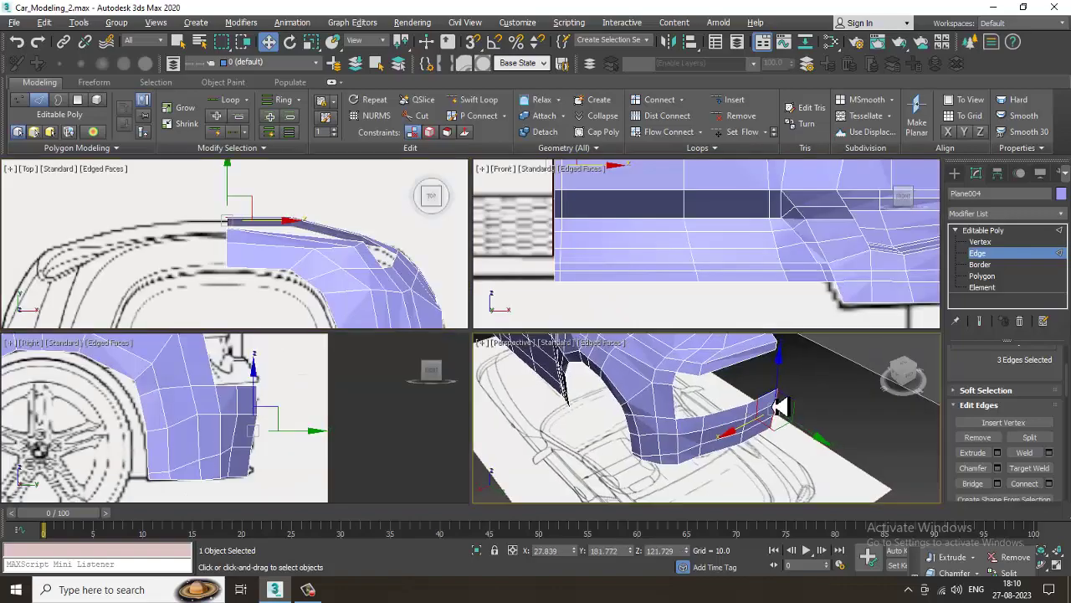
# Check the rear bumper against the whole body in the perspective view and save the scene
pyautogui.hotkey('alt', 'w')
pyautogui.keyDown('alt'); pyautogui.moveTo(729, 376); pyautogui.dragTo(467, 397, button='middle'); pyautogui.keyUp('alt')
pyautogui.scroll(-3, 490, 378)
pyautogui.scroll(3, 438, 407)
pyautogui.hotkey('ctrl', 's')
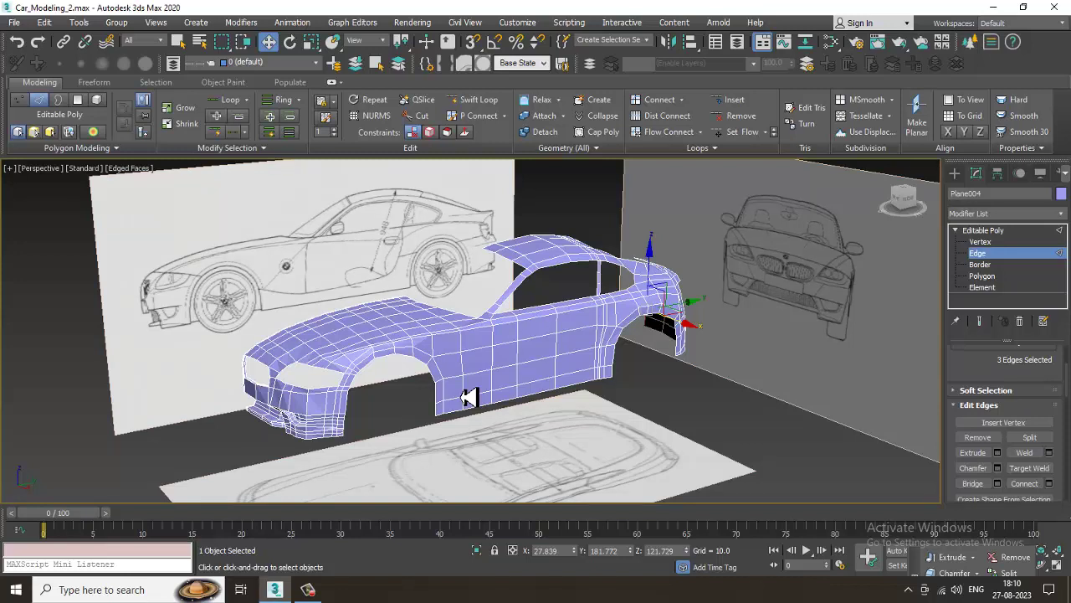
# Turn on see-through display for the car body in the side view
pyautogui.hotkey('alt', 'w')
pyautogui.moveTo(178, 475); pyautogui.dragTo(287, 458, button='middle')
pyautogui.hotkey('alt', 'w')
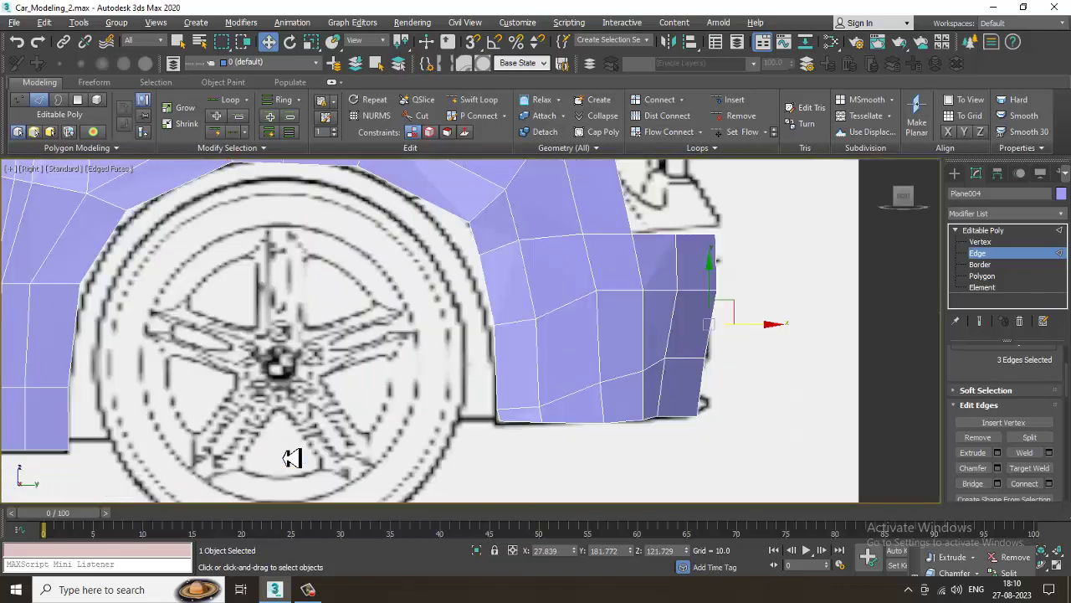
pyautogui.hotkey('alt', 'x')
# Lower the fender crease vertex between the headlight and front wheel arch slightly in the side view to follow the blueprint line
pyautogui.scroll(-3, 292, 452)
pyautogui.moveTo(215, 327); pyautogui.dragTo(841, 329, button='middle')
pyautogui.scroll(-2, 441, 380)
pyautogui.moveTo(331, 381); pyautogui.dragTo(502, 379, button='middle')
pyautogui.scroll(2, 494, 375)
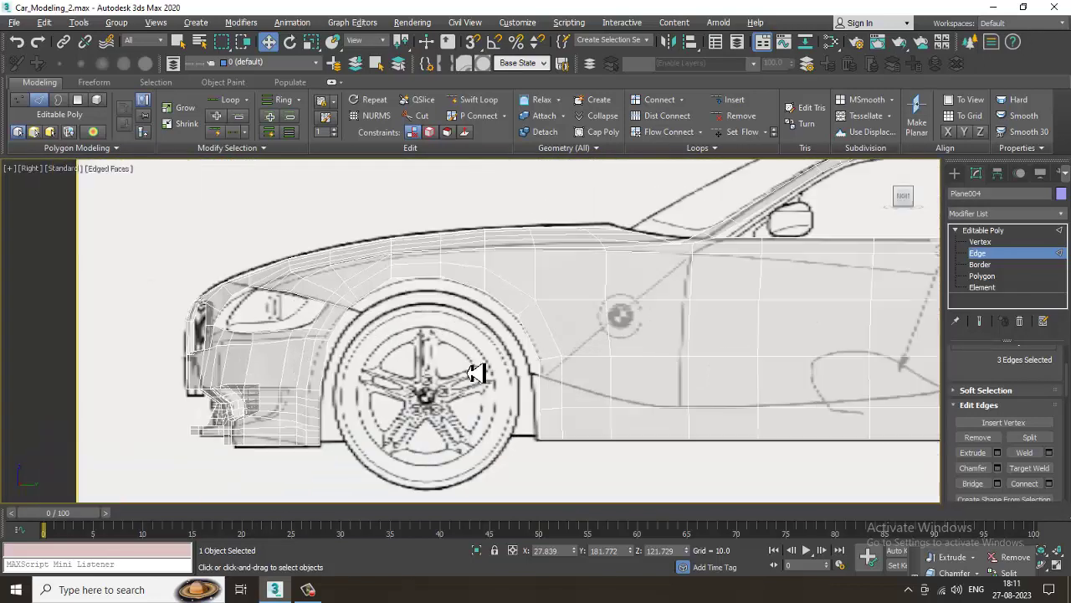
pyautogui.scroll(2, 478, 290)
pyautogui.scroll(2, 411, 290)
pyautogui.scroll(2, 436, 334)
pyautogui.scroll(4, 354, 355)
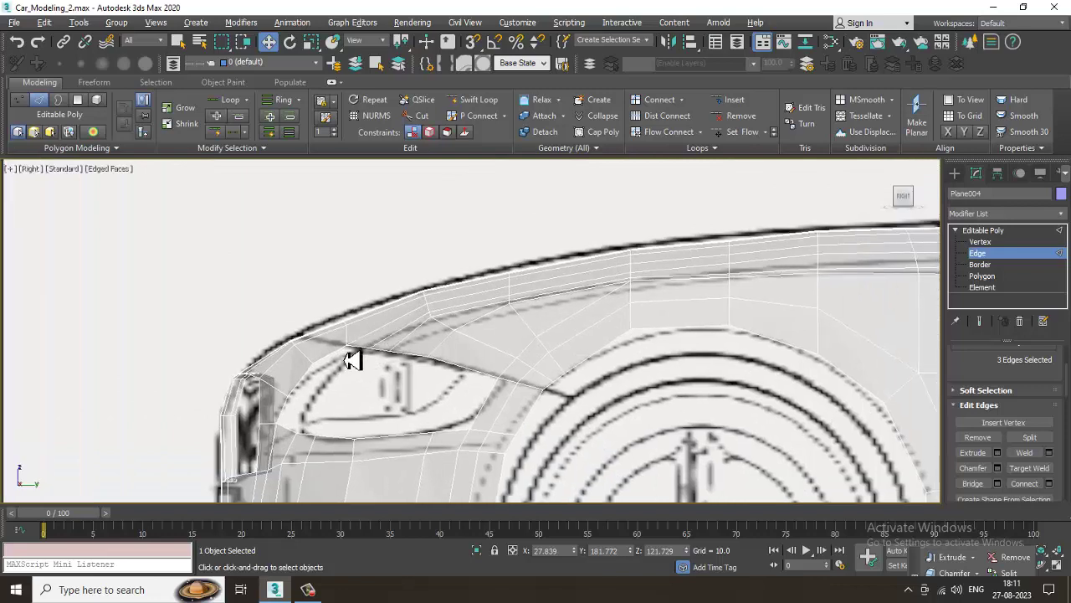
pyautogui.scroll(2, 336, 283)
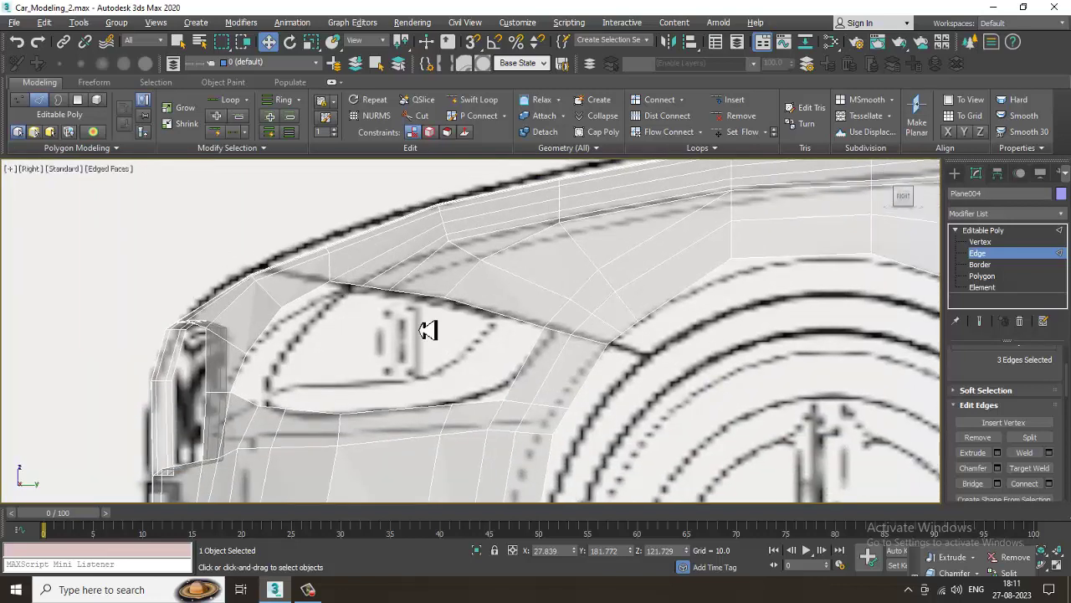
pyautogui.scroll(3, 427, 330)
pyautogui.press('1')
pyautogui.click(528, 216)
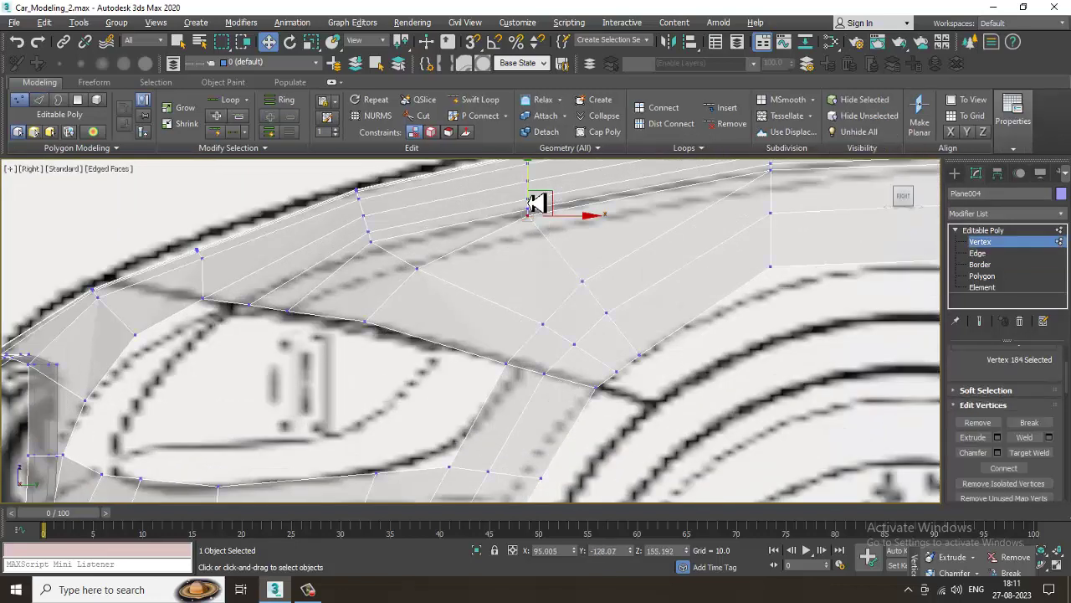
pyautogui.moveTo(529, 203); pyautogui.dragTo(531, 210)
# Adjust the bonnet vertex just above the headlight's front corner in the perspective view to smooth the surface
pyautogui.hotkey('alt', 'w')
pyautogui.middleClick(701, 402)
pyautogui.press('z')
pyautogui.hotkey('alt', 'w')
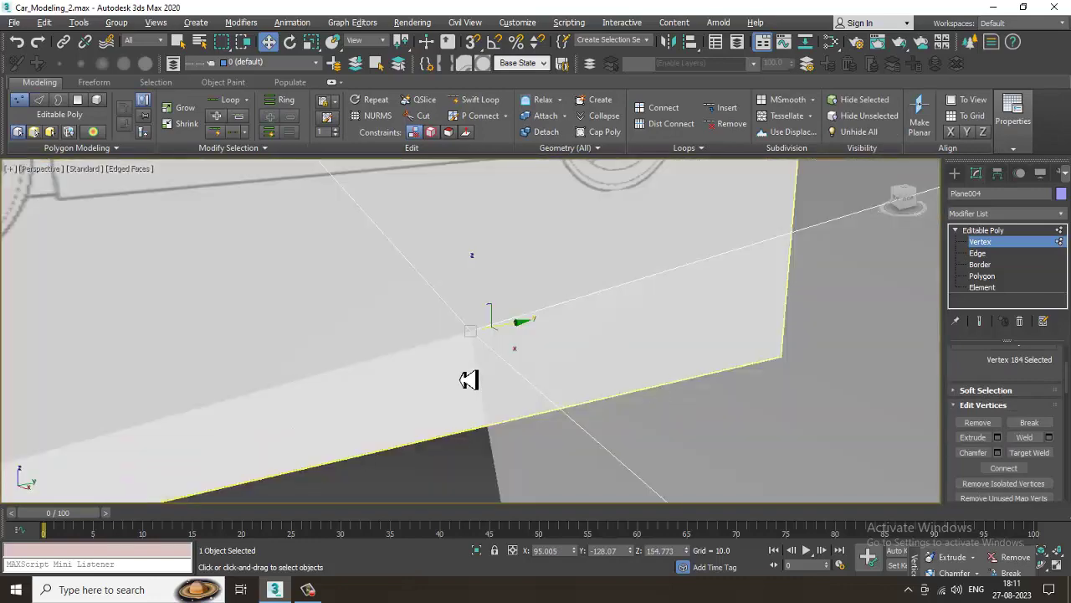
pyautogui.scroll(-8, 491, 371)
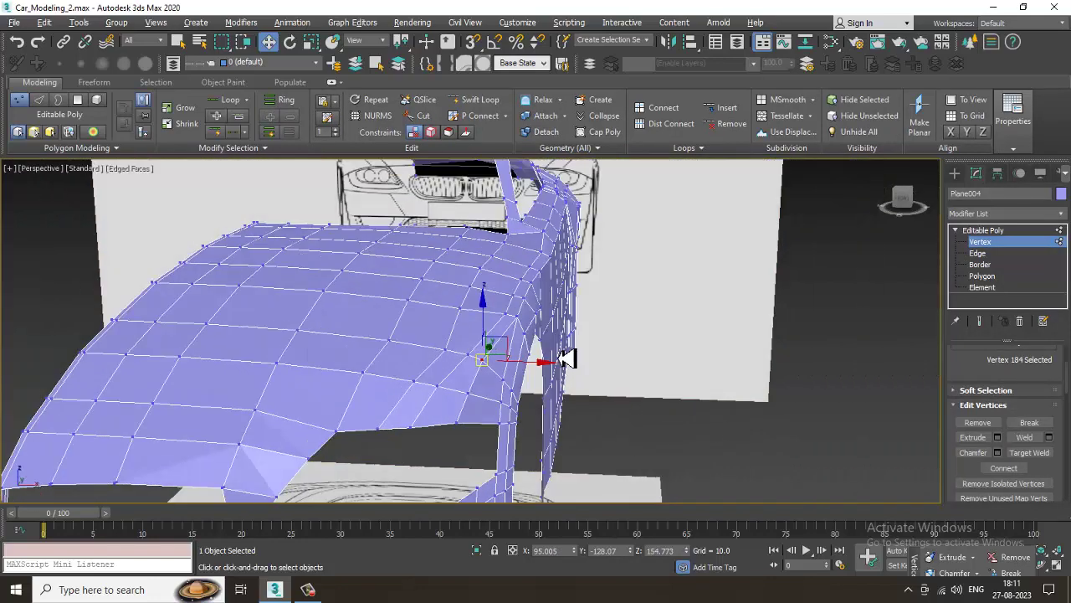
pyautogui.keyDown('alt'); pyautogui.moveTo(566, 358); pyautogui.dragTo(299, 442, button='middle'); pyautogui.keyUp('alt')
pyautogui.click(279, 402)
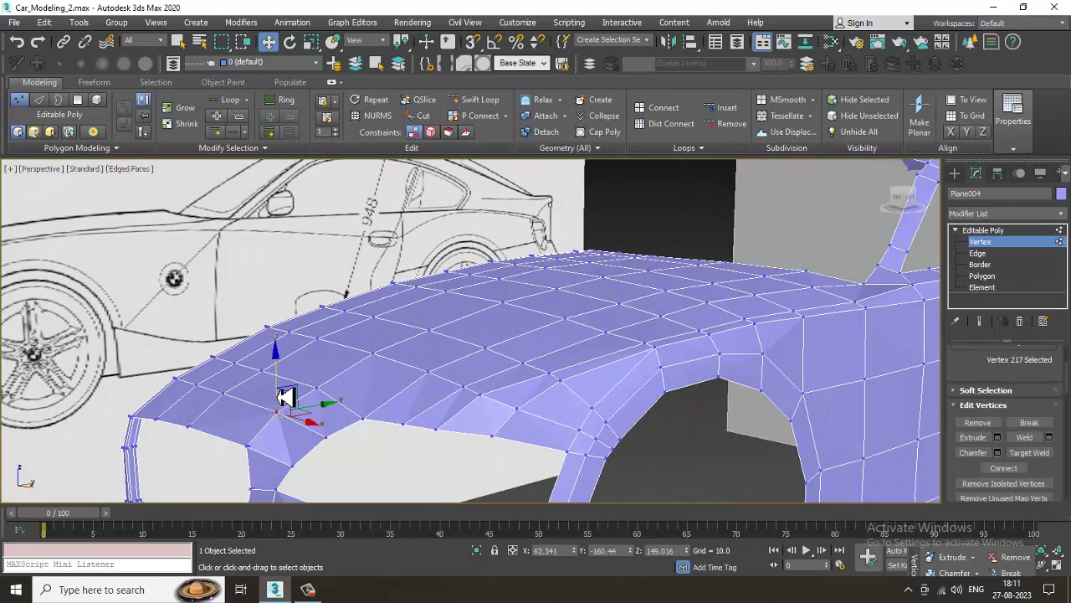
pyautogui.moveTo(284, 393); pyautogui.dragTo(288, 397)
# Shift the fender crease vertices above the front wheel arch slightly sideways to even out the surface
pyautogui.keyDown('alt'); pyautogui.moveTo(289, 398); pyautogui.dragTo(435, 373, button='middle'); pyautogui.keyUp('alt')
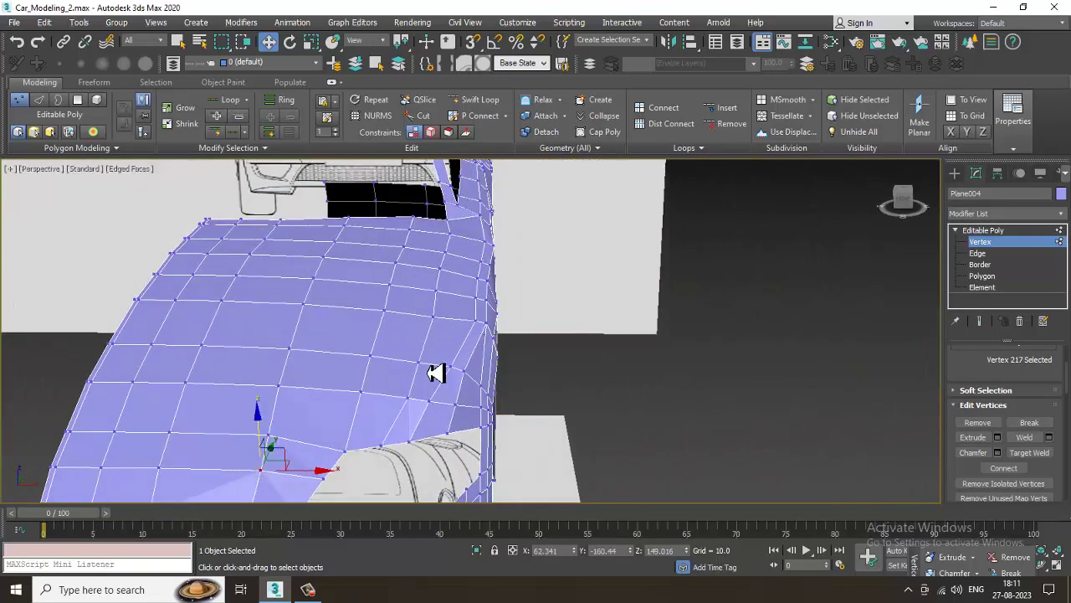
pyautogui.click(427, 374)
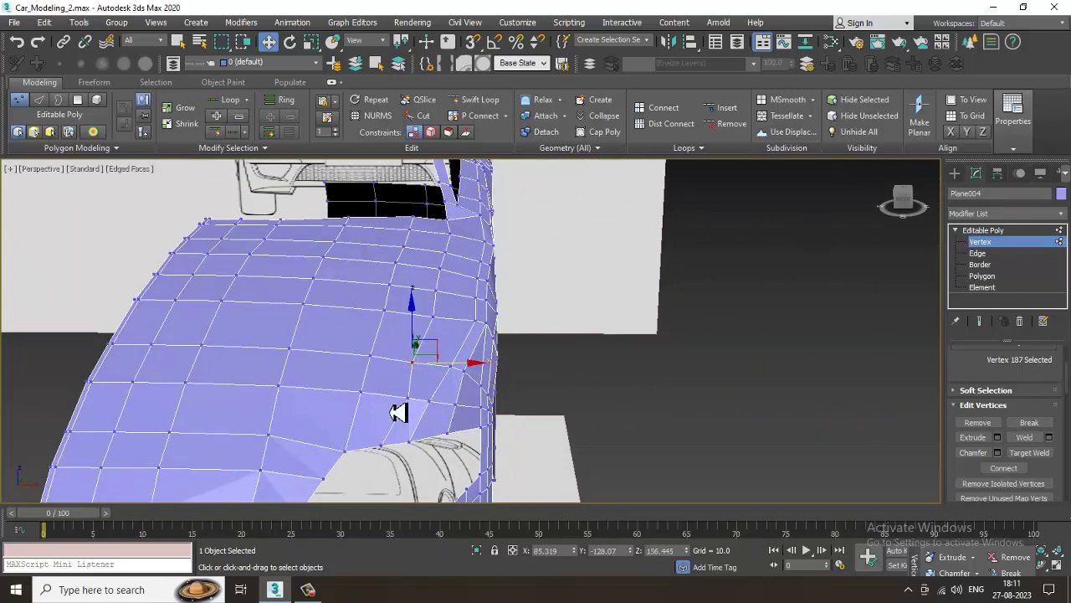
pyautogui.keyDown('alt'); pyautogui.moveTo(455, 406); pyautogui.dragTo(486, 341, button='middle'); pyautogui.keyUp('alt')
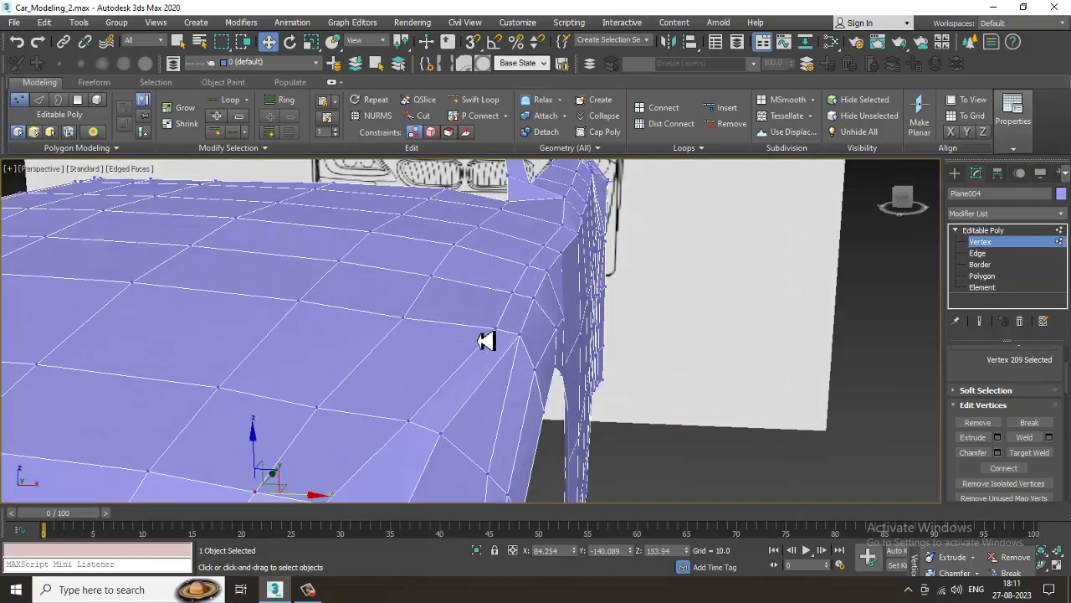
pyautogui.click(502, 335)
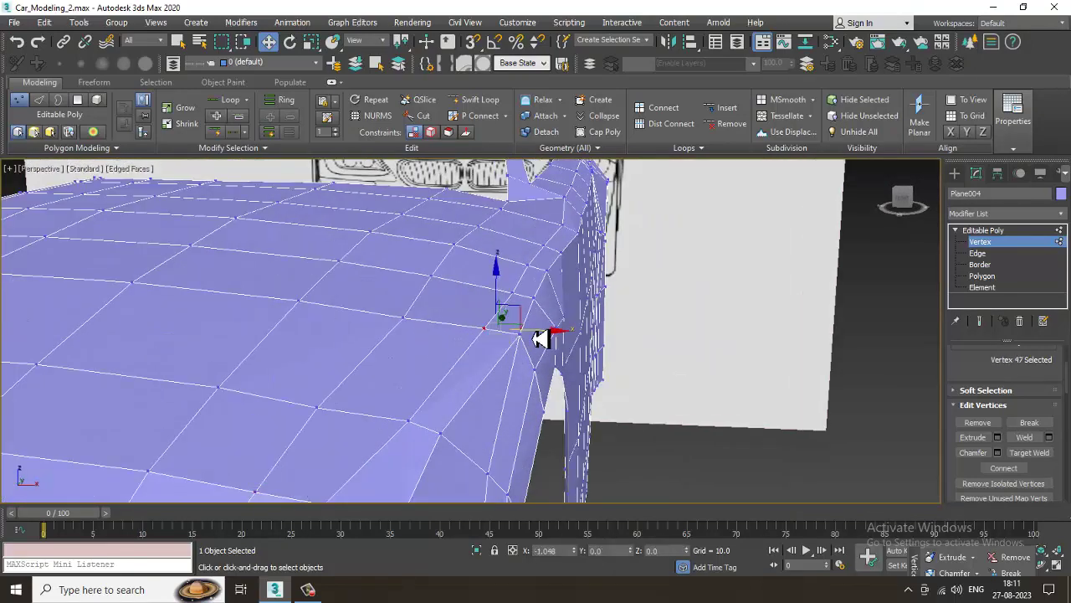
# Review the whole car body from the front fender to the rear bumper in the perspective view
pyautogui.keyDown('alt'); pyautogui.moveTo(546, 309); pyautogui.dragTo(601, 339, button='middle'); pyautogui.keyUp('alt')
pyautogui.scroll(-3, 468, 331)
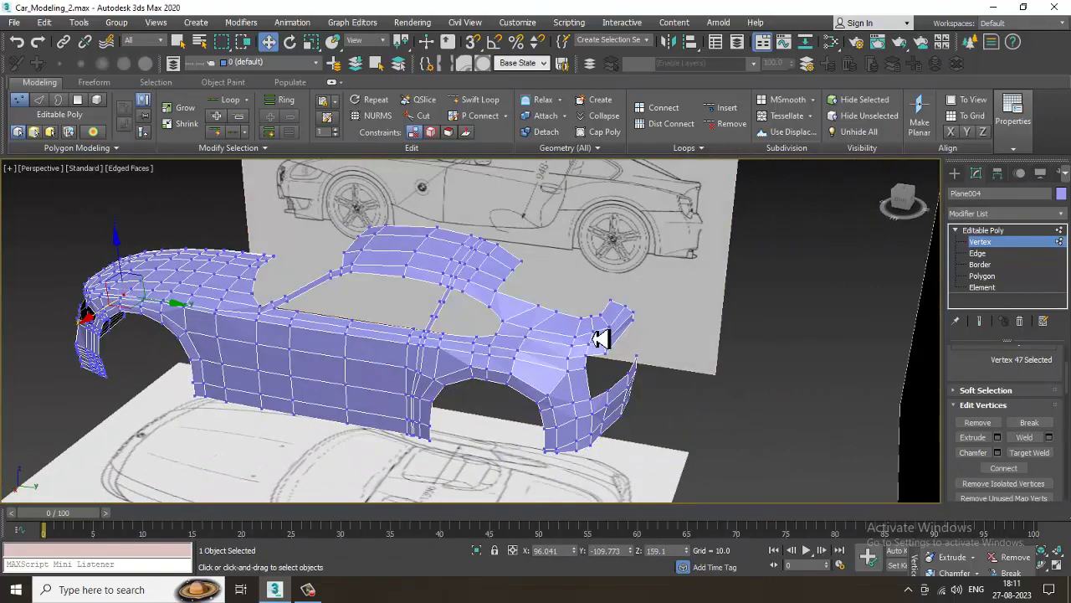
pyautogui.hotkey('alt', 'w')
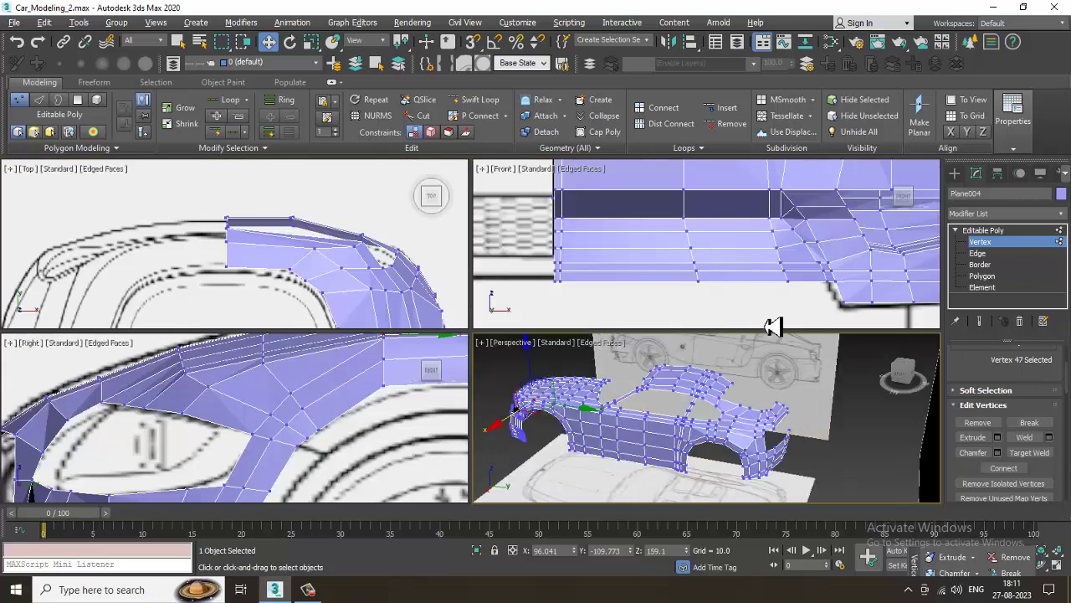
pyautogui.scroll(-5, 745, 248)
pyautogui.moveTo(736, 251); pyautogui.dragTo(723, 265, button='middle')
pyautogui.moveTo(779, 440); pyautogui.dragTo(726, 434, button='middle')
pyautogui.hotkey('alt', 'w')
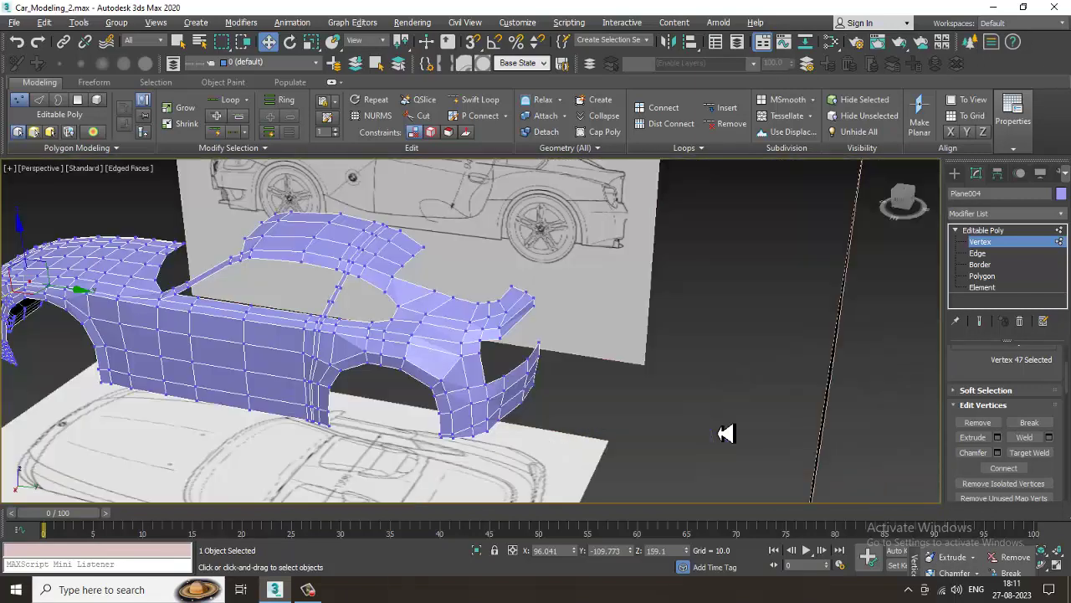
pyautogui.keyDown('alt'); pyautogui.moveTo(544, 350); pyautogui.dragTo(602, 363, button='middle'); pyautogui.keyUp('alt')
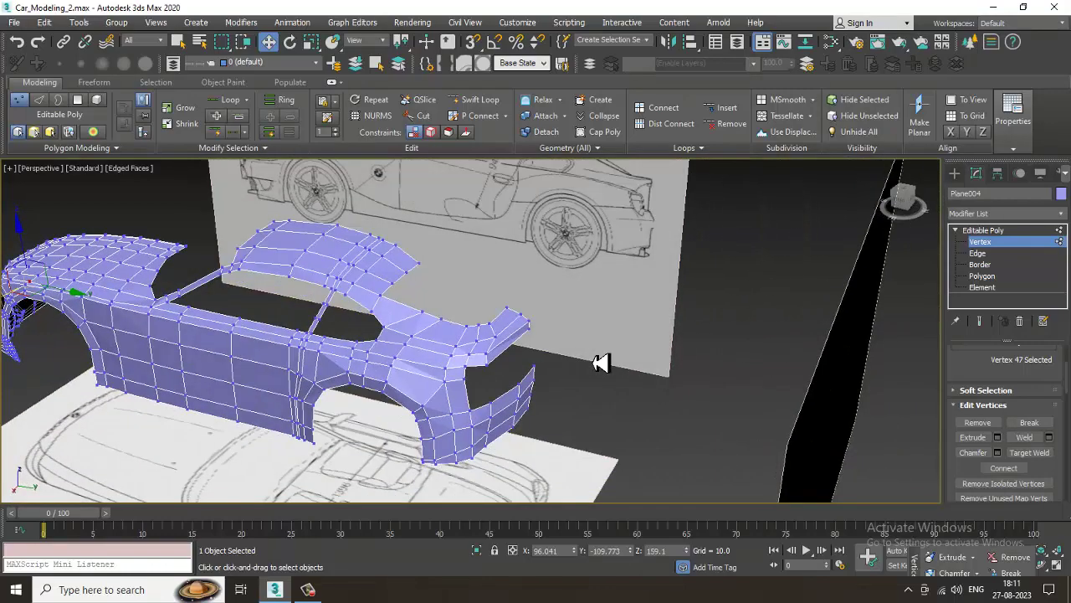
# Insert an edge loop with Swift Loop across the rear quarter panel beside the lower tail light, using see-through display in the side view
pyautogui.hotkey('alt', 'w')
pyautogui.moveTo(351, 393); pyautogui.dragTo(213, 380, button='middle')
pyautogui.hotkey('alt', 'w')
pyautogui.scroll(-4, 570, 276)
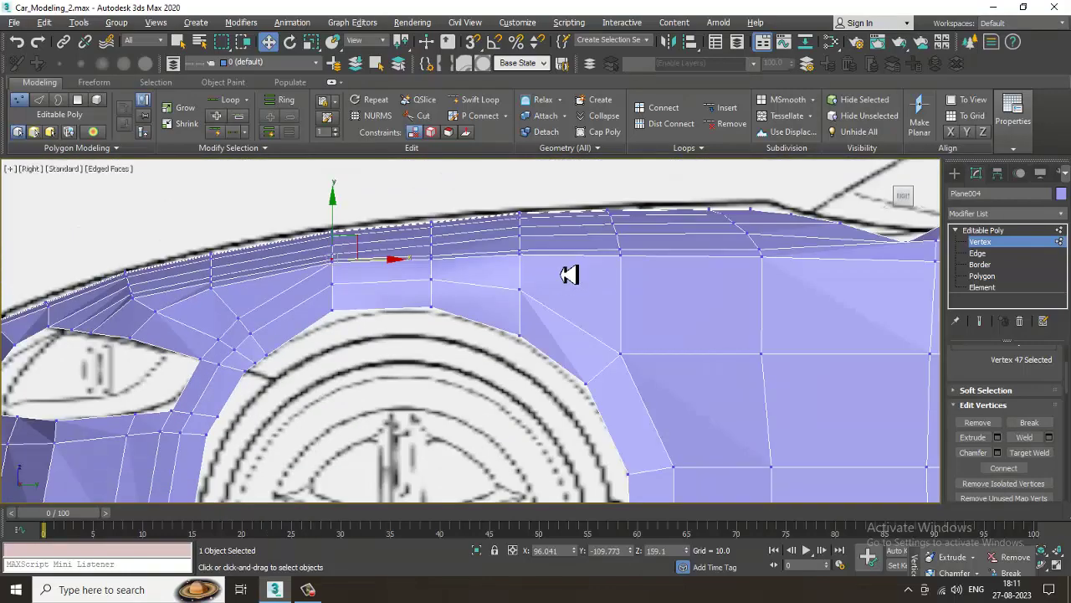
pyautogui.moveTo(727, 363); pyautogui.dragTo(217, 287, button='middle')
pyautogui.scroll(-4, 441, 308)
pyautogui.moveTo(465, 275); pyautogui.dragTo(412, 266, button='middle')
pyautogui.scroll(2, 476, 282)
pyautogui.scroll(2, 478, 288)
pyautogui.scroll(2, 569, 293)
pyautogui.hotkey('alt', 'x')
pyautogui.click(474, 100)
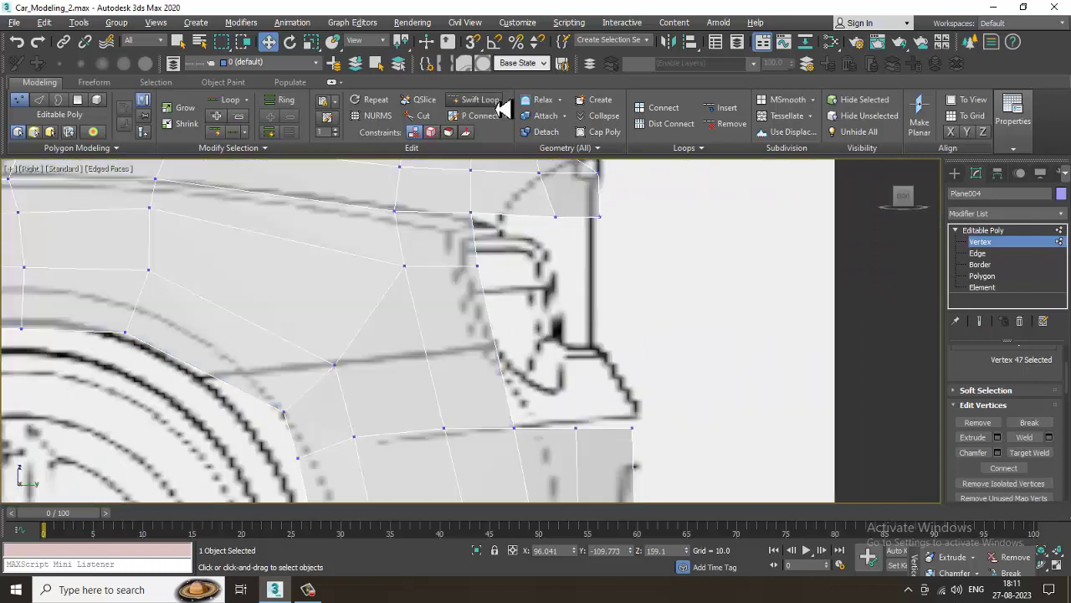
pyautogui.click(499, 360)
pyautogui.press('w')
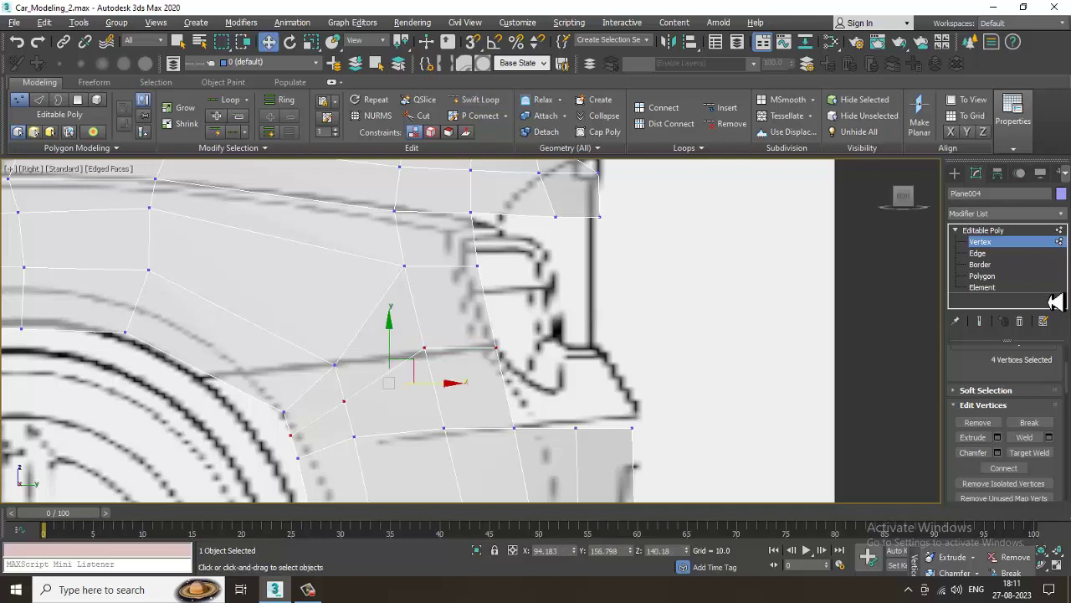
# Restore solid display and extrude the quarter panel's open edge below the tail light rearward over the bumper's top edge
pyautogui.hotkey('alt', 'x')
pyautogui.click(977, 252)
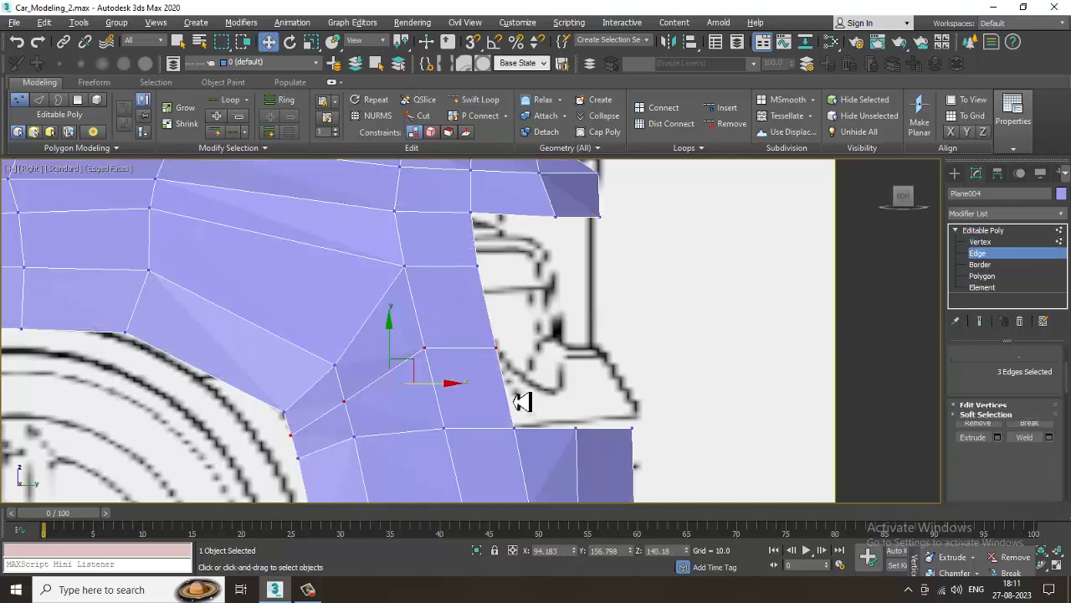
pyautogui.click(508, 401)
pyautogui.scroll(-2, 508, 400)
pyautogui.moveTo(514, 398); pyautogui.dragTo(487, 395, button='middle')
pyautogui.scroll(4, 489, 395)
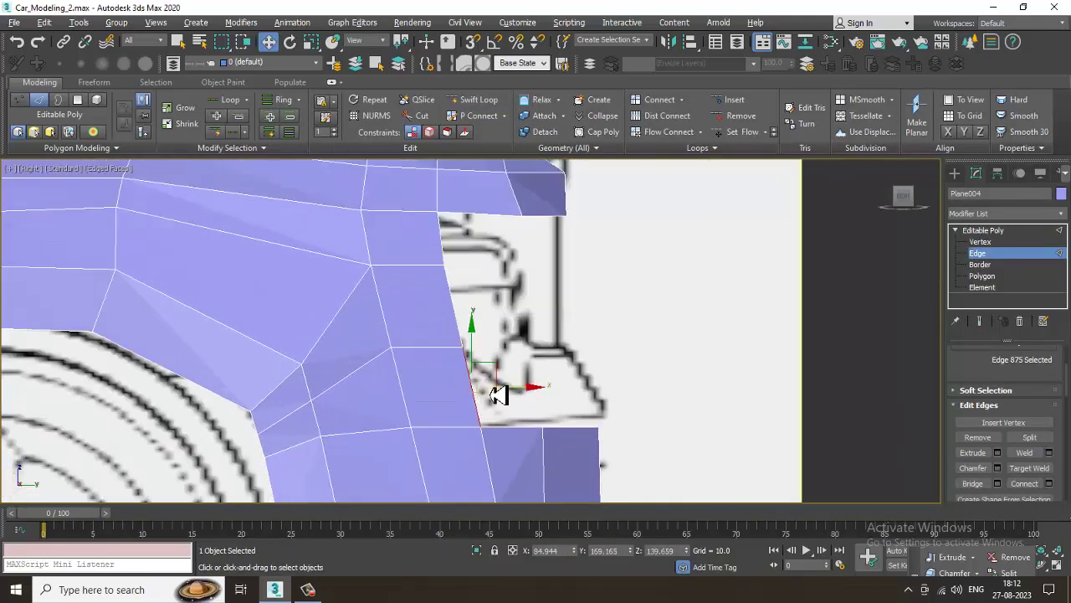
pyautogui.keyDown('shift'); pyautogui.moveTo(532, 397); pyautogui.dragTo(568, 400); pyautogui.keyUp('shift')
# Move the extruded edge inward along the blueprint's rear curve in the top view and align it with the bumper vertex in perspective
pyautogui.hotkey('alt', 'w')
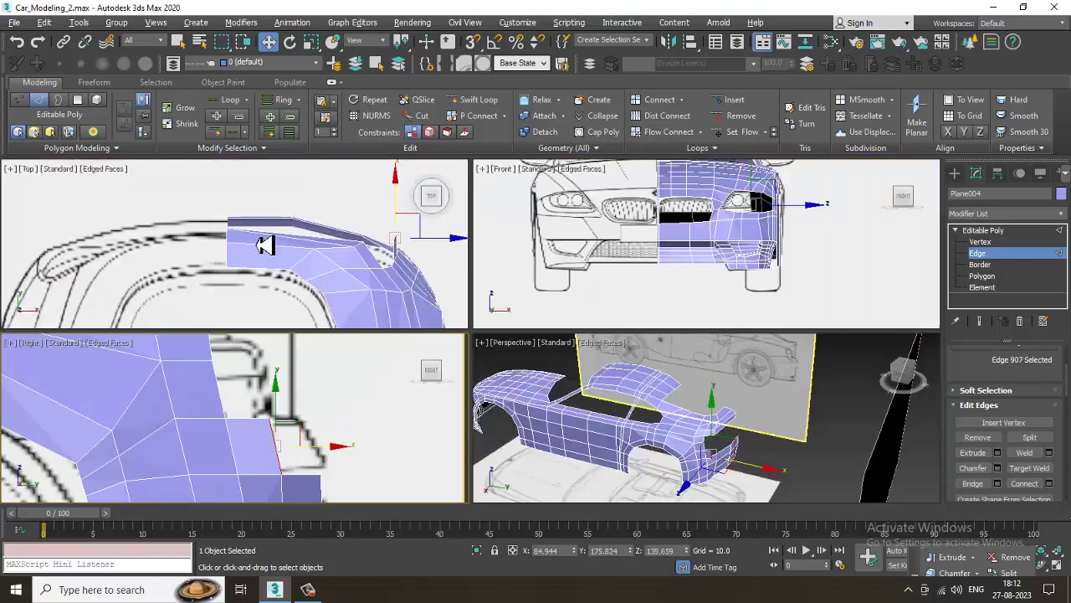
pyautogui.hotkey('alt', 'x')
pyautogui.scroll(2, 379, 251)
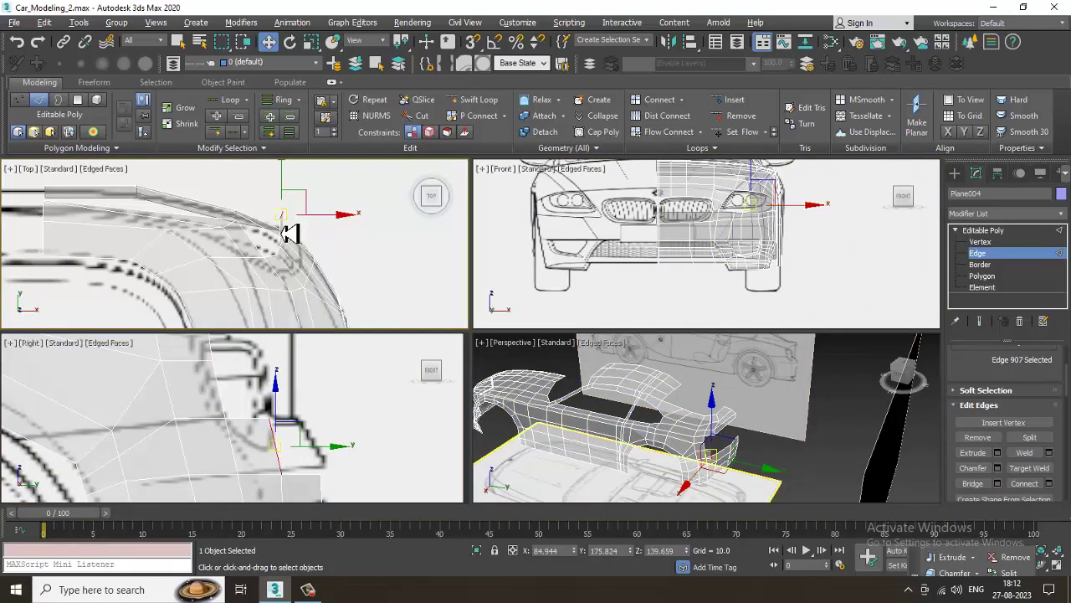
pyautogui.moveTo(307, 201); pyautogui.dragTo(264, 204)
pyautogui.scroll(2, 815, 408)
pyautogui.hotkey('alt', 'w')
pyautogui.press('z')
pyautogui.scroll(-5, 570, 380)
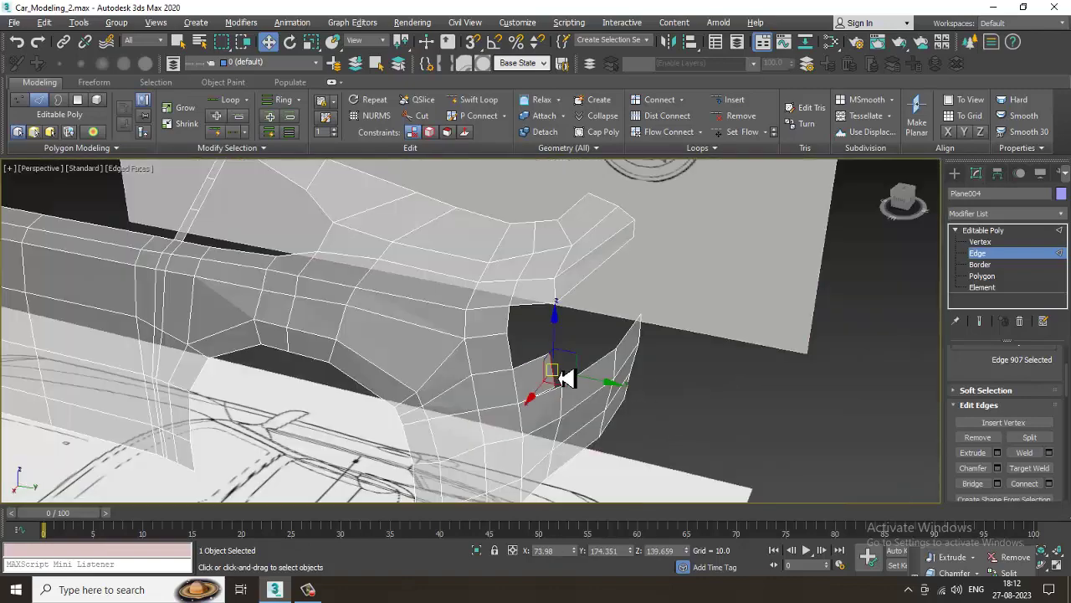
pyautogui.hotkey('alt', 'x')
pyautogui.keyDown('alt'); pyautogui.moveTo(578, 370); pyautogui.dragTo(567, 390, button='middle'); pyautogui.keyUp('alt')
pyautogui.scroll(2, 565, 375)
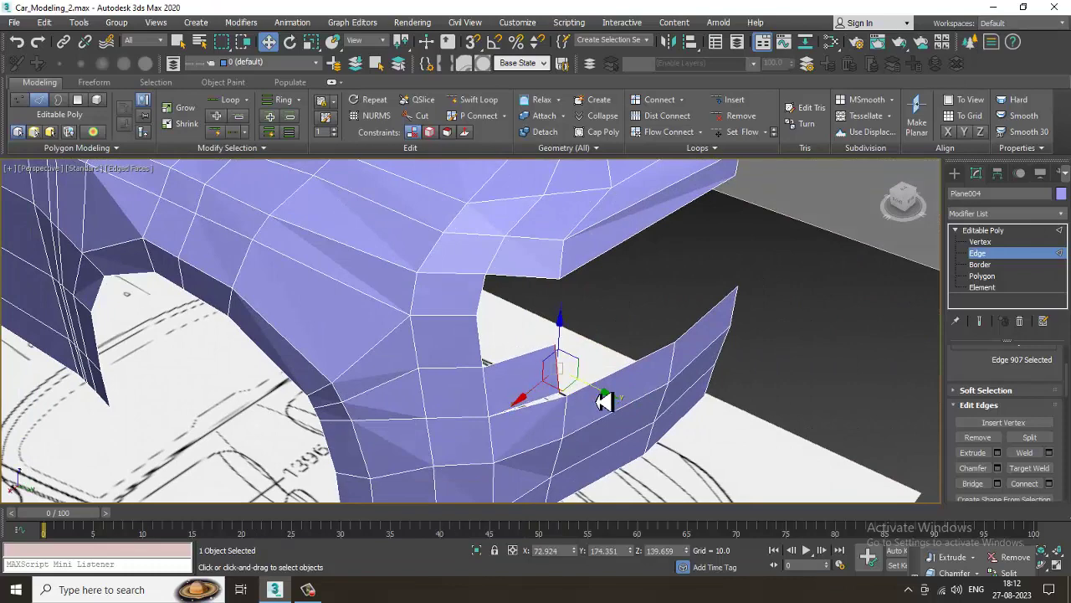
pyautogui.moveTo(604, 402); pyautogui.dragTo(611, 404)
# Weld the extruded edge's lower vertex to the bumper's top vertex and nudge its upper vertex to fit the curve
pyautogui.press('1')
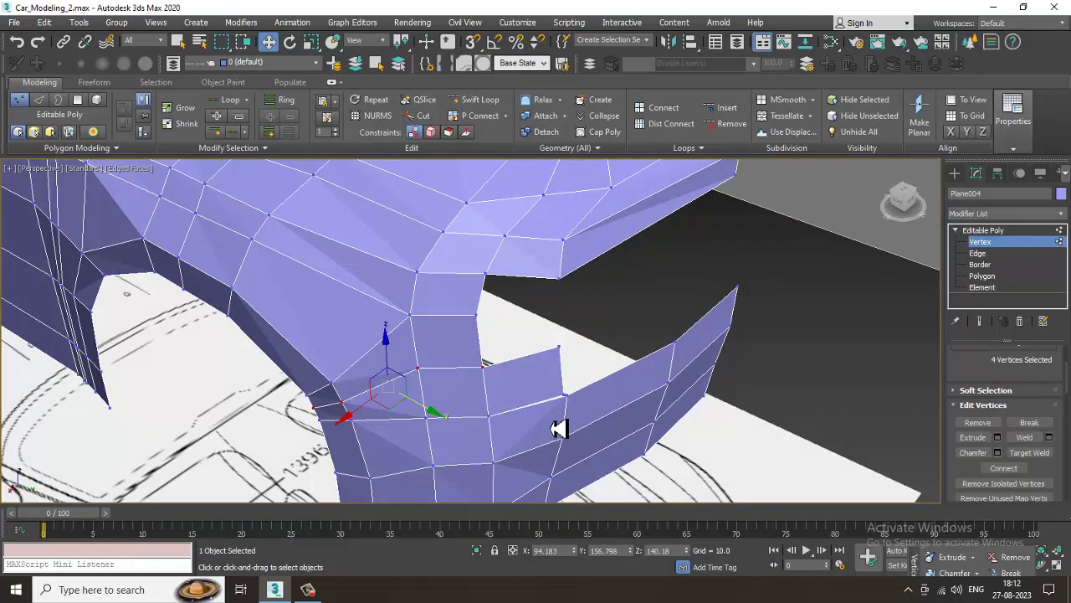
pyautogui.moveTo(578, 383); pyautogui.dragTo(580, 383)
pyautogui.rightClick(565, 391)
pyautogui.click(552, 466)
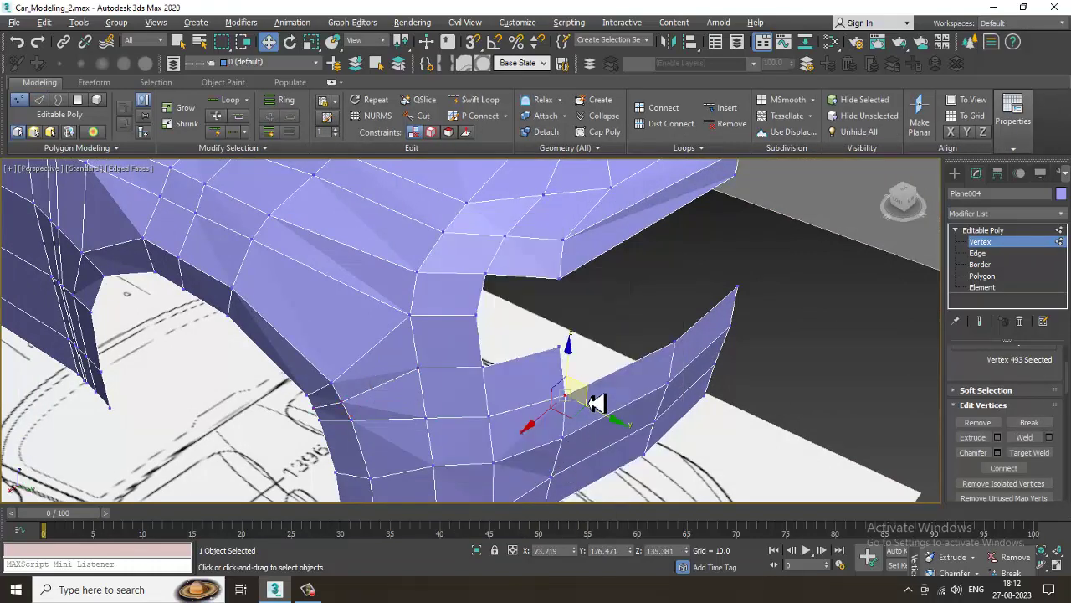
pyautogui.keyDown('alt'); pyautogui.moveTo(595, 402); pyautogui.dragTo(536, 423, button='middle'); pyautogui.keyUp('alt')
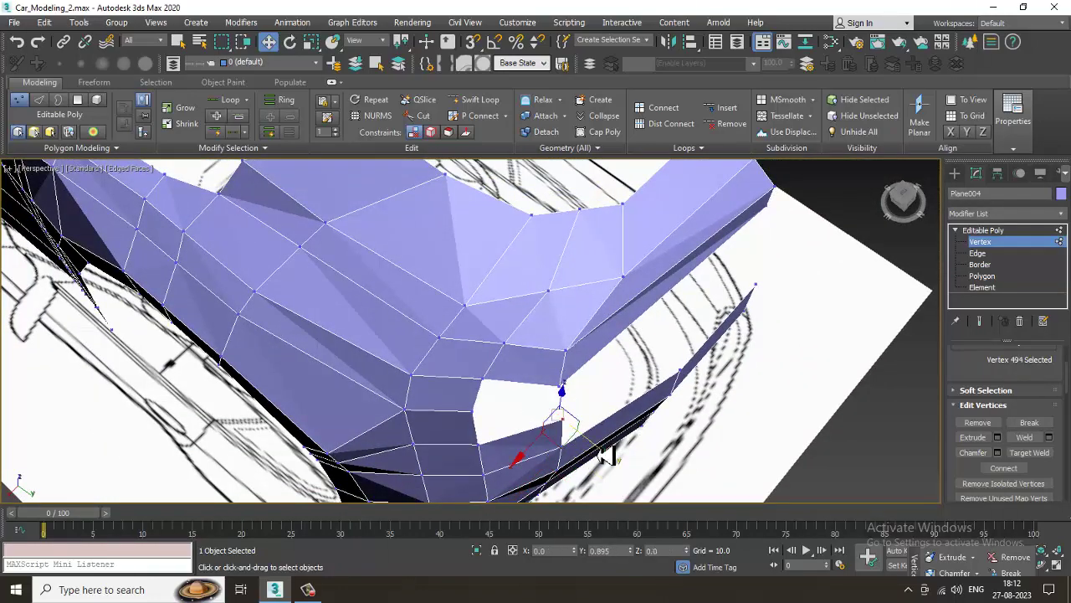
# Extrude the new strip's open edge inward and position it over the bumper's next bend in the top view
pyautogui.click(977, 252)
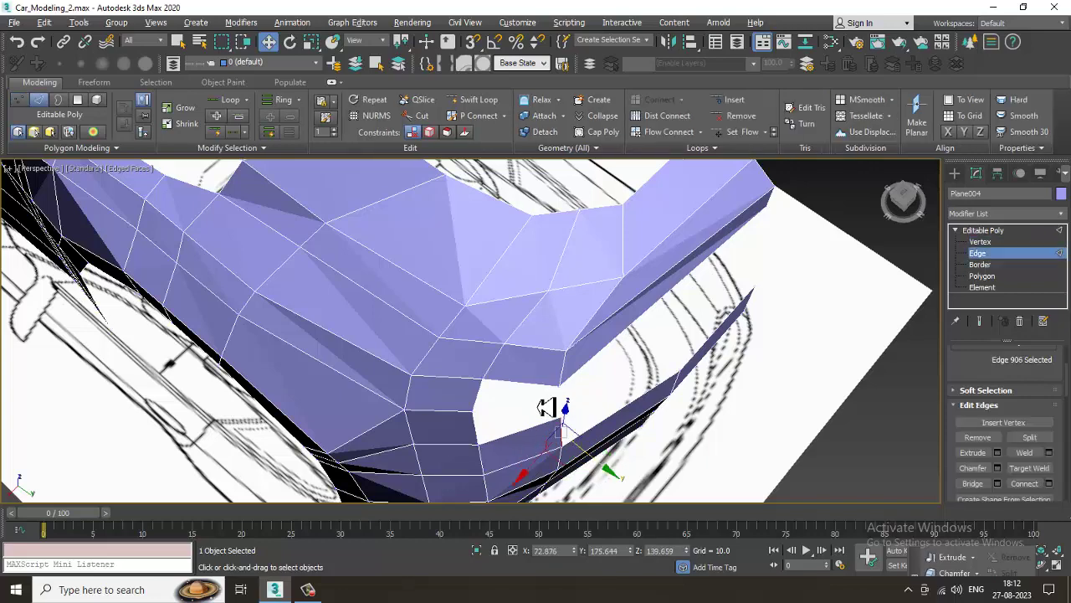
pyautogui.keyDown('alt'); pyautogui.moveTo(555, 407); pyautogui.dragTo(523, 360, button='middle'); pyautogui.keyUp('alt')
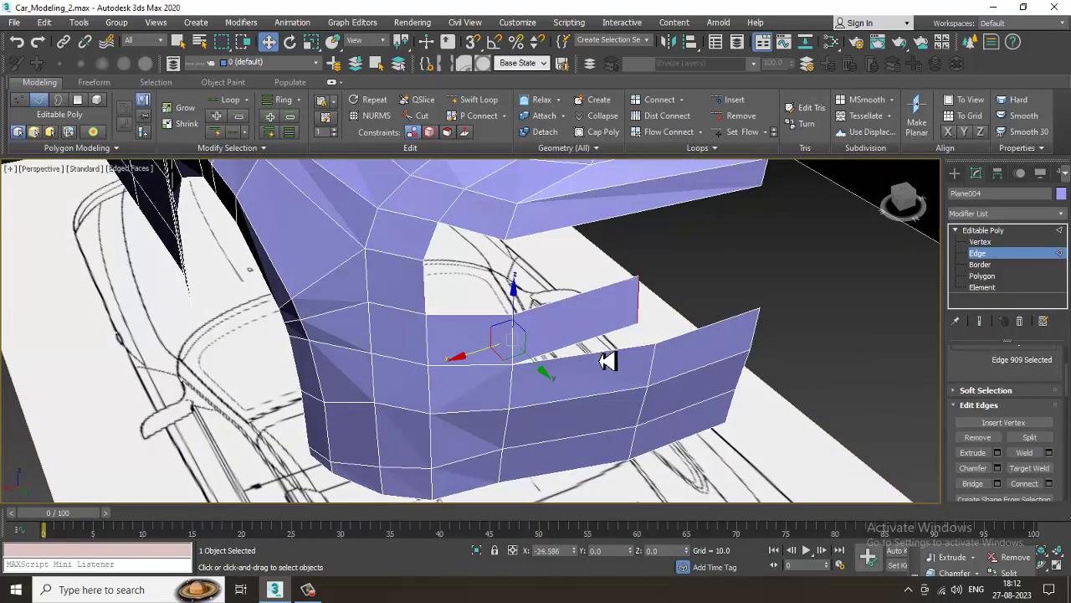
pyautogui.hotkey('alt', 'w')
pyautogui.hotkey('alt', 'w')
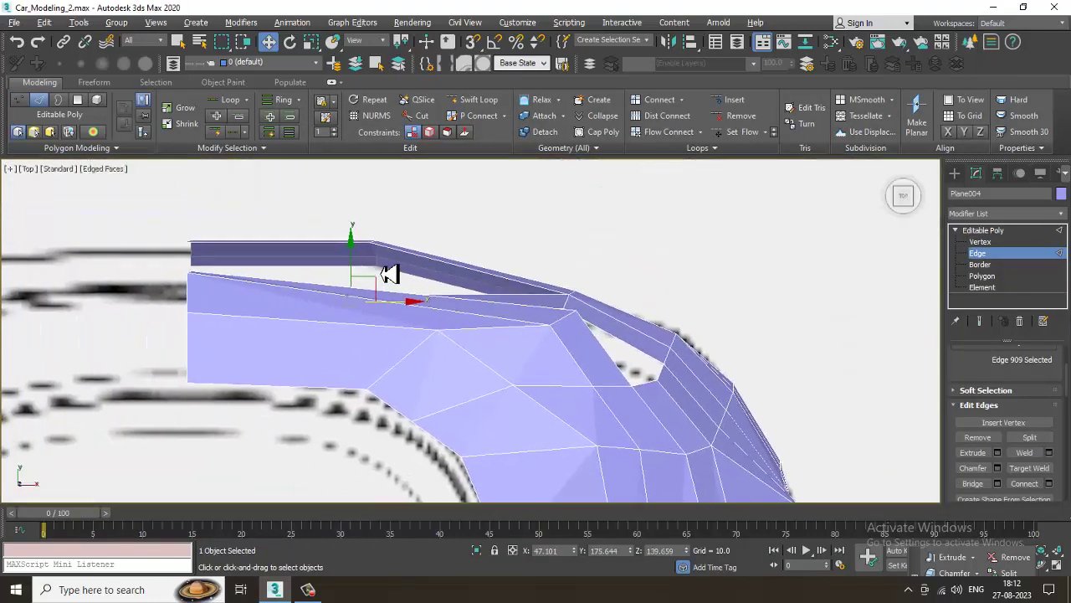
pyautogui.moveTo(357, 269); pyautogui.dragTo(370, 220)
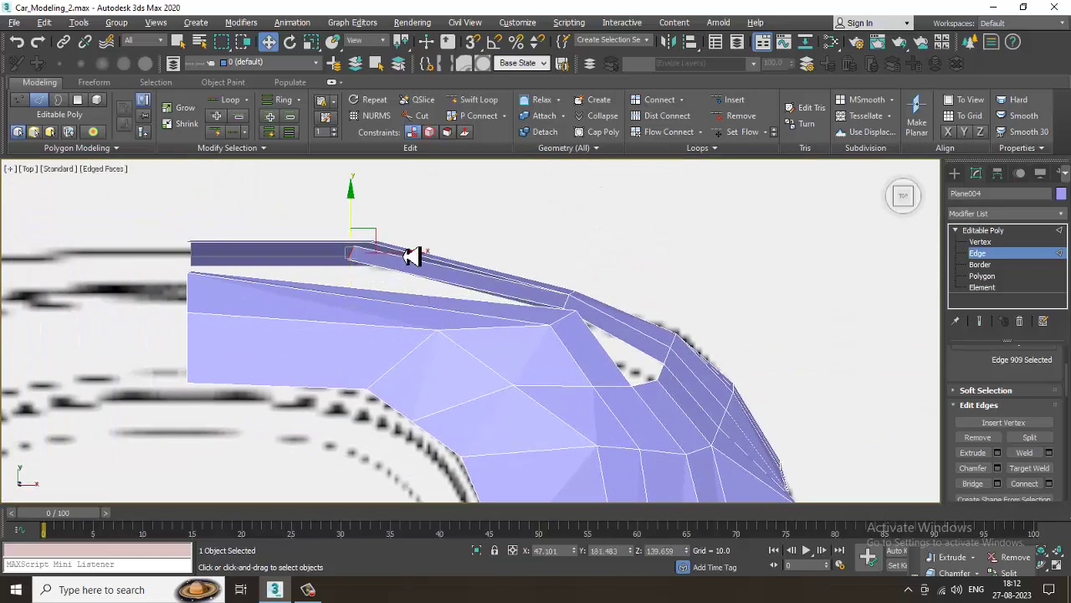
pyautogui.moveTo(417, 262); pyautogui.dragTo(429, 266)
# Weld the strip's lower end vertex to the matching bumper vertex in the perspective view
pyautogui.hotkey('alt', 'w')
pyautogui.keyDown('alt'); pyautogui.moveTo(628, 421); pyautogui.dragTo(651, 378, button='middle'); pyautogui.keyUp('alt')
pyautogui.hotkey('alt', 'w')
pyautogui.scroll(5, 617, 337)
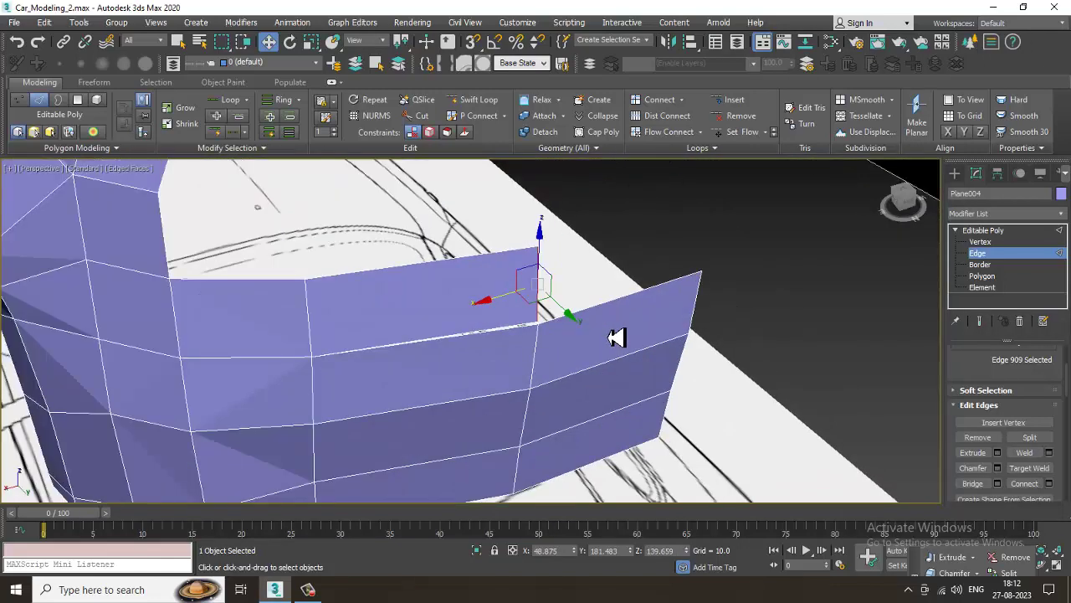
pyautogui.press('1')
pyautogui.moveTo(512, 340); pyautogui.dragTo(549, 299)
pyautogui.rightClick(524, 326)
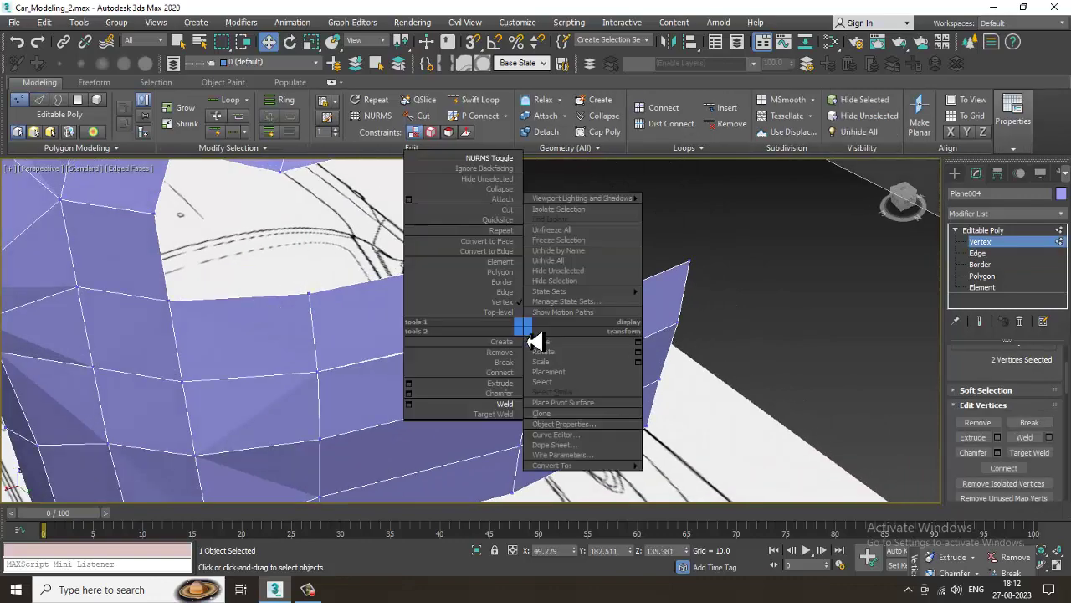
pyautogui.click(512, 403)
# Nudge the upper vertices at the open end of the bumper's top strip along the Y axis to fit the curve
pyautogui.scroll(-5, 549, 365)
pyautogui.keyDown('alt'); pyautogui.moveTo(548, 365); pyautogui.dragTo(605, 309, button='middle'); pyautogui.keyUp('alt')
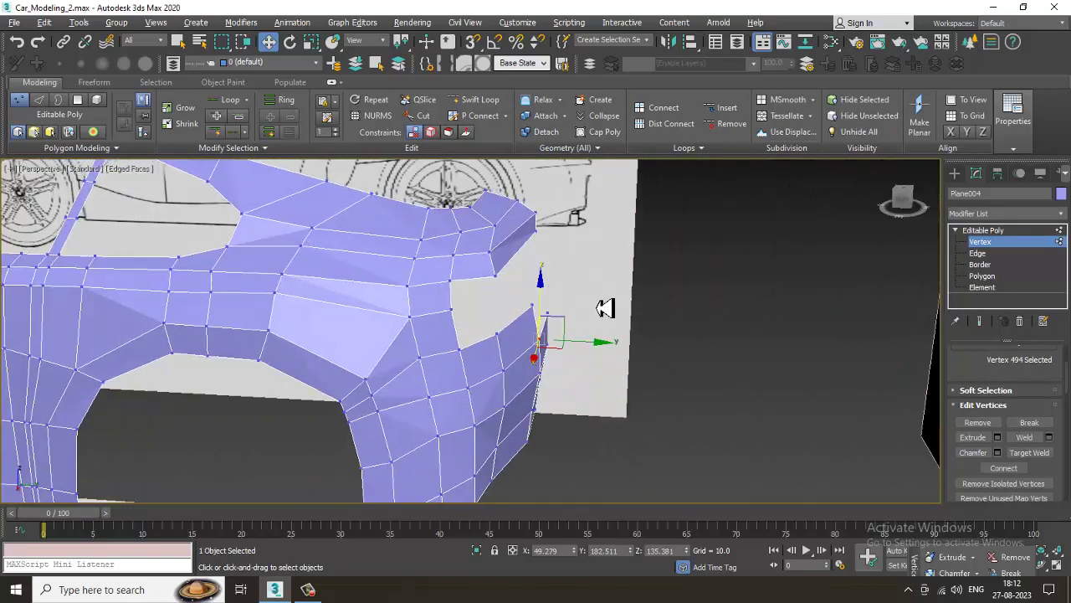
pyautogui.scroll(4, 550, 316)
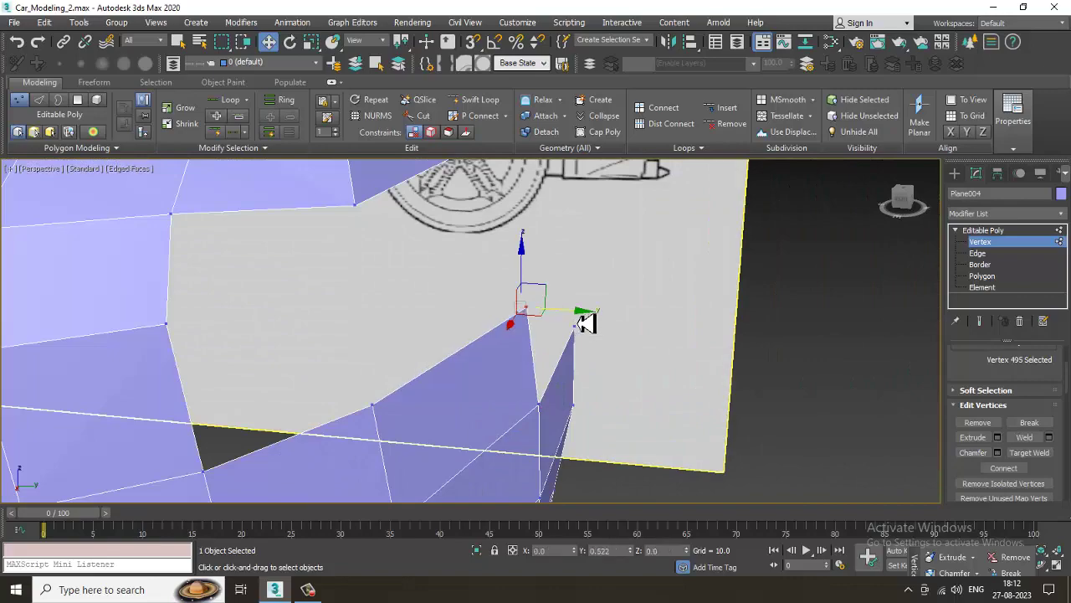
pyautogui.scroll(-5, 590, 323)
pyautogui.keyDown('alt'); pyautogui.moveTo(550, 334); pyautogui.dragTo(555, 306, button='middle'); pyautogui.keyUp('alt')
pyautogui.scroll(5, 555, 307)
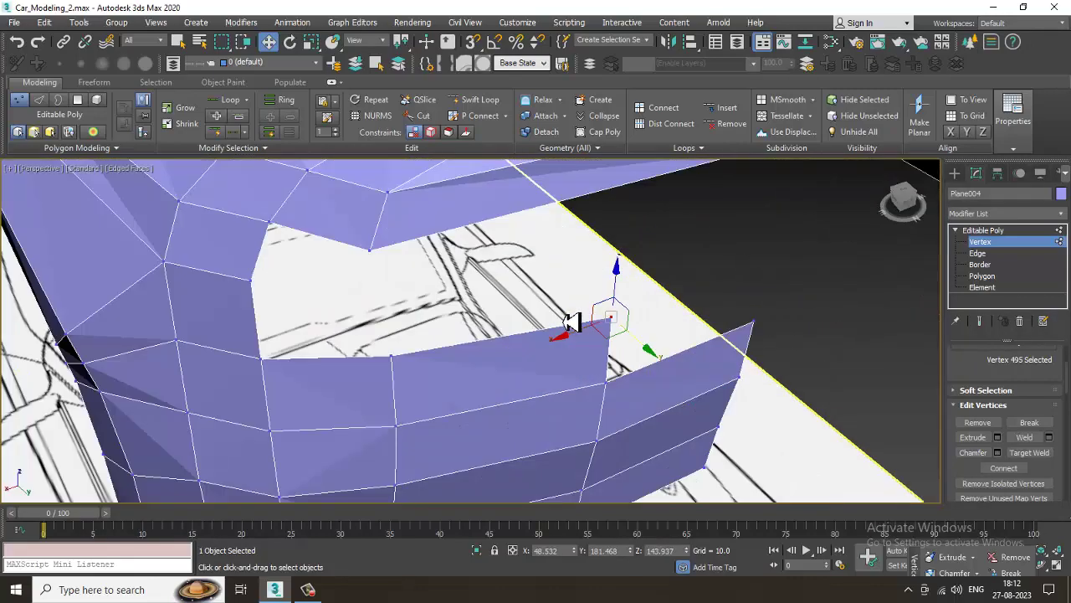
# Extrude the top strip's open end edge along the X axis to the inner end of the rear bumper
pyautogui.click(978, 253)
pyautogui.keyDown('alt'); pyautogui.moveTo(662, 342); pyautogui.dragTo(596, 355, button='middle'); pyautogui.keyUp('alt')
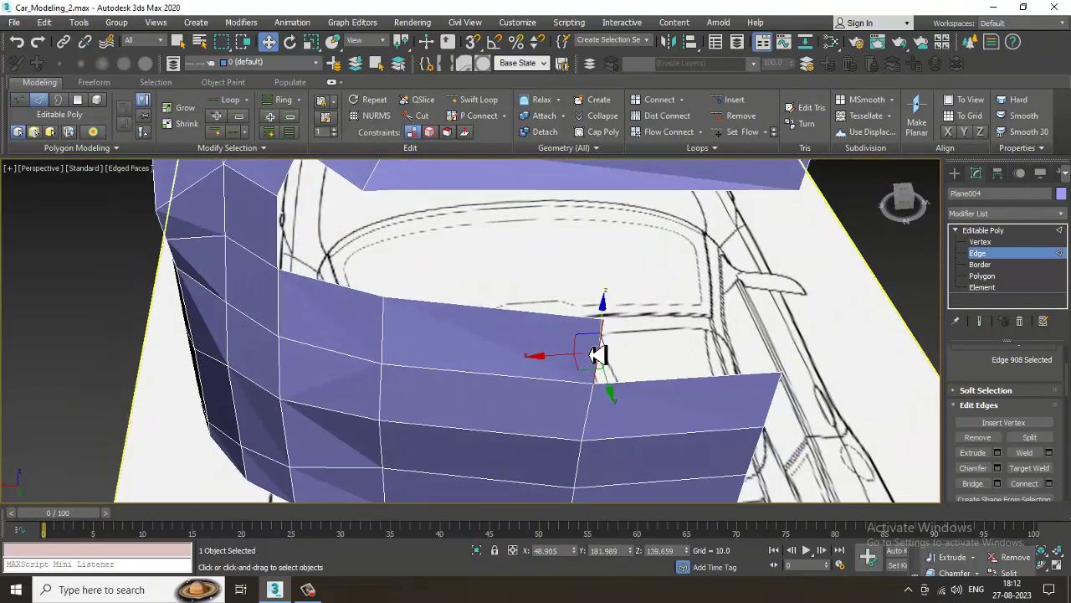
pyautogui.keyDown('shift'); pyautogui.moveTo(568, 362); pyautogui.dragTo(749, 362); pyautogui.keyUp('shift')
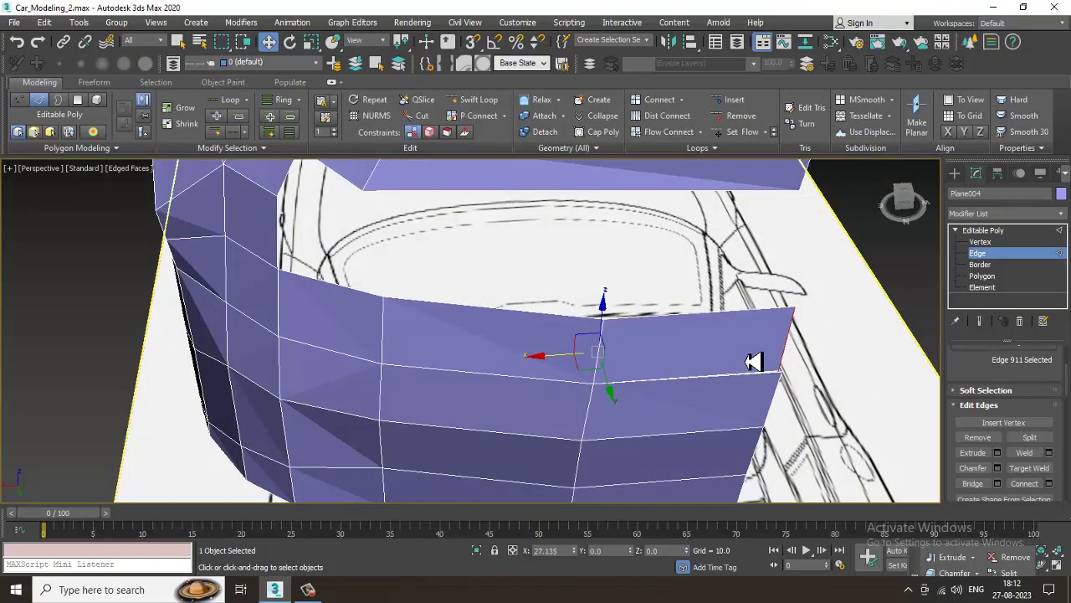
# Weld the two overlapping vertices at the lower inner end of the new bumper strip
pyautogui.keyDown('alt'); pyautogui.moveTo(751, 372); pyautogui.dragTo(773, 368, button='middle'); pyautogui.keyUp('alt')
pyautogui.press('1')
pyautogui.moveTo(808, 401); pyautogui.dragTo(772, 356)
pyautogui.rightClick(775, 373)
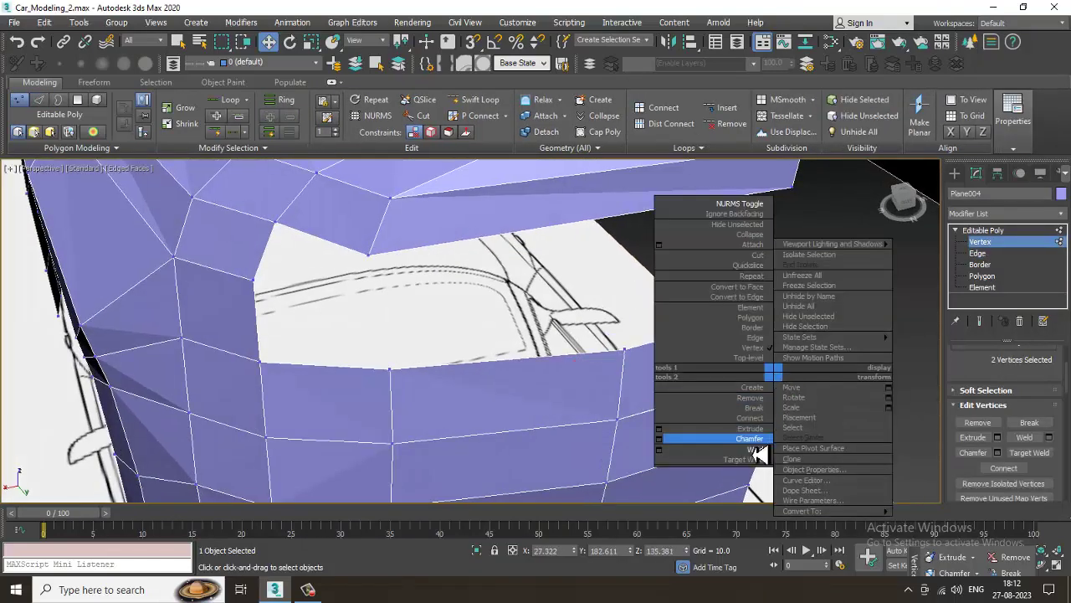
pyautogui.click(756, 450)
# Move the strip's upper inner end vertex outward along the Y axis and check its alignment in the top and perspective views
pyautogui.keyDown('alt'); pyautogui.moveTo(760, 450); pyautogui.dragTo(778, 292, button='middle'); pyautogui.keyUp('alt')
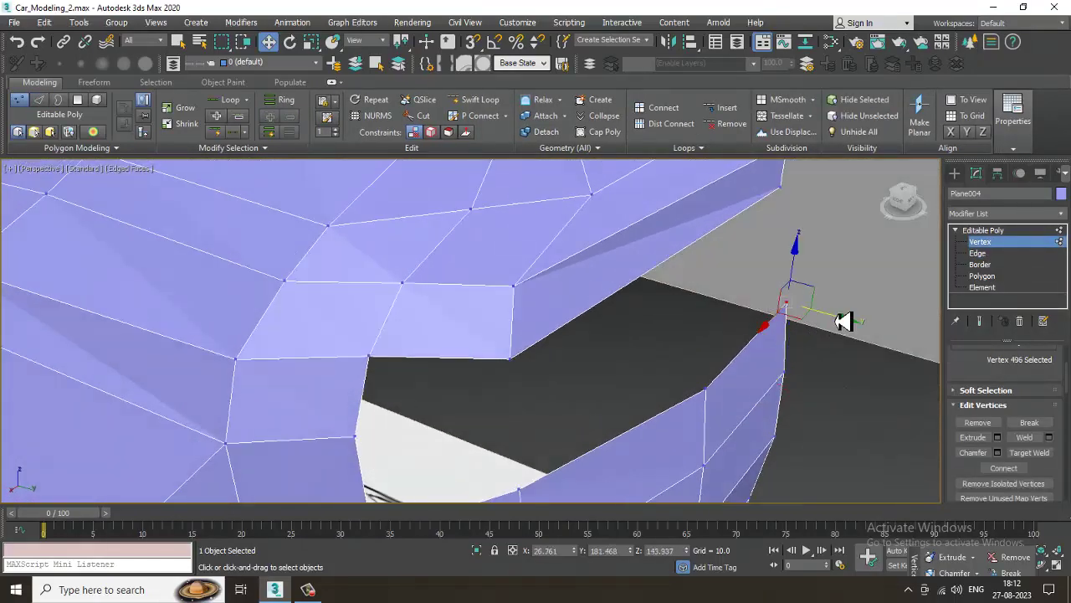
pyautogui.scroll(-5, 737, 340)
pyautogui.hotkey('alt', 'w')
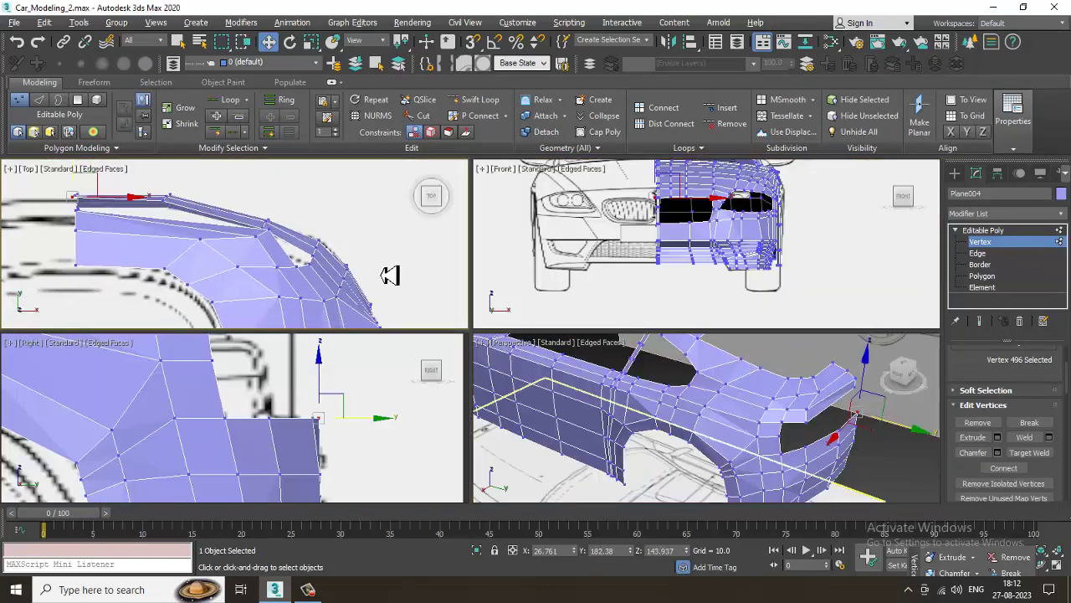
pyautogui.hotkey('alt', 'w')
pyautogui.hotkey('alt', 'w')
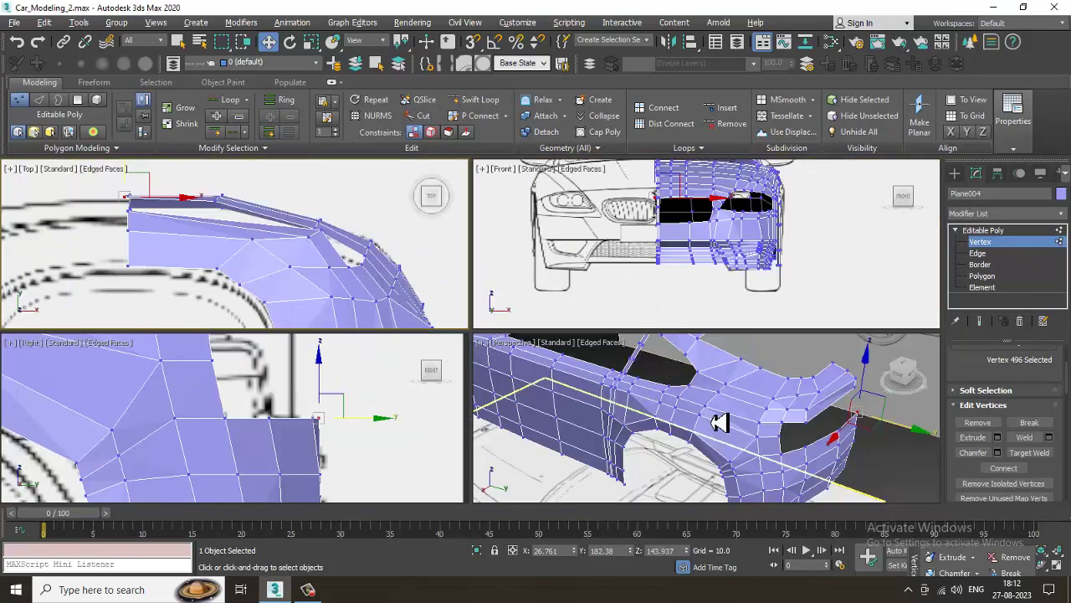
pyautogui.hotkey('alt', 'w')
pyautogui.scroll(-6, 670, 394)
pyautogui.scroll(6, 615, 371)
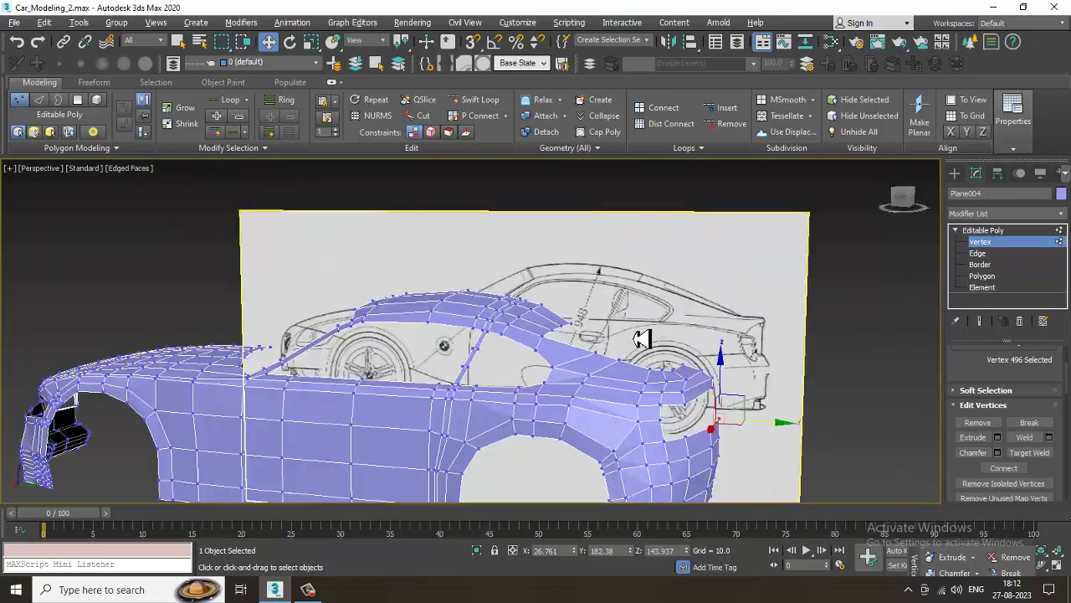
# In the right view, make the mesh see-through and move the bumper's rearmost top and crease vertices onto the blueprint outline
pyautogui.hotkey('alt', 'w')
pyautogui.scroll(-4, 330, 417)
pyautogui.hotkey('alt', 'w')
pyautogui.moveTo(511, 291); pyautogui.dragTo(469, 213, button='middle')
pyautogui.hotkey('alt', 'x')
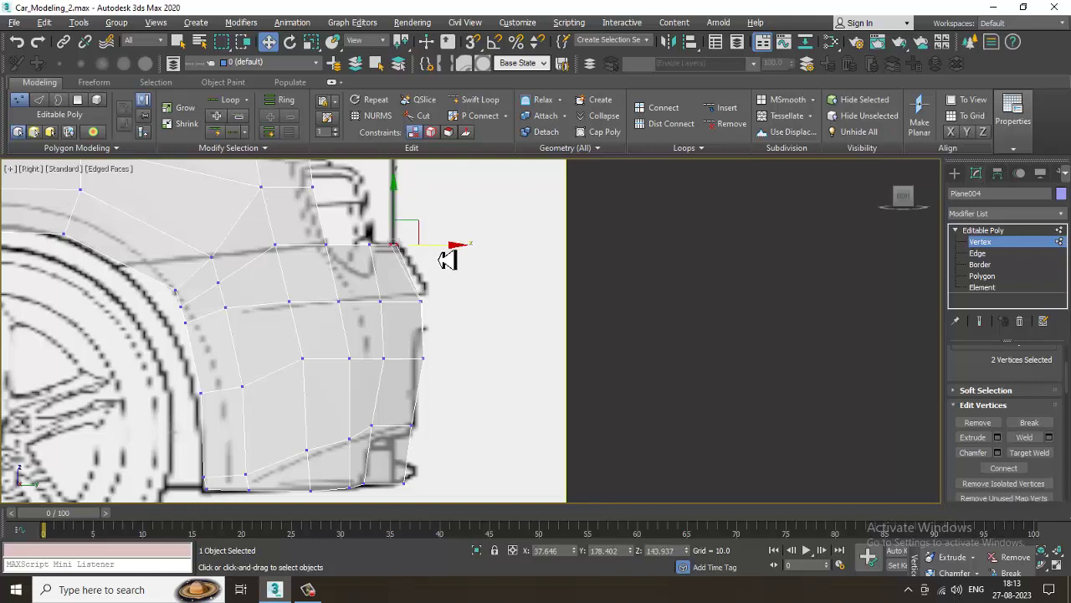
pyautogui.moveTo(448, 259); pyautogui.dragTo(449, 278, button='middle')
pyautogui.moveTo(422, 291); pyautogui.dragTo(423, 283)
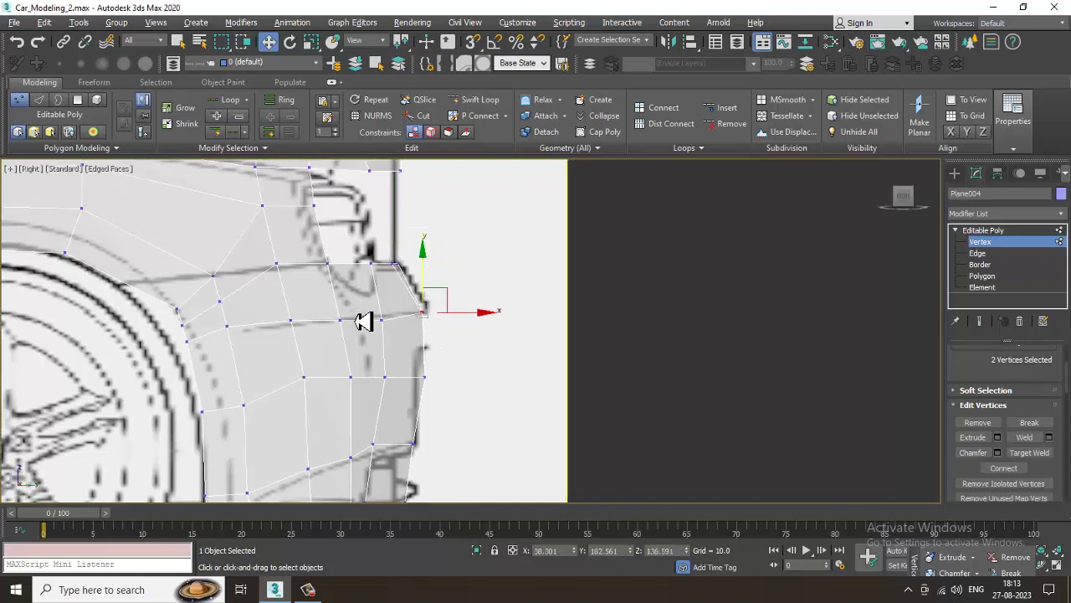
# Raise the neighbouring bumper vertex below the tail light onto the blueprint's crease line
pyautogui.click(382, 319)
pyautogui.click(377, 301)
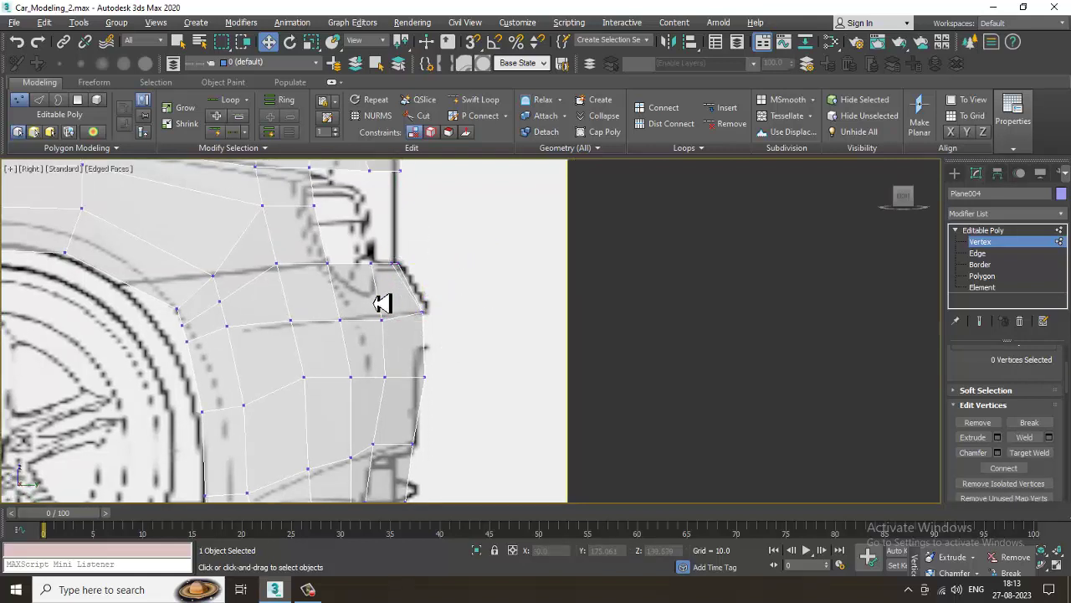
pyautogui.hotkey('ctrl', 'z')
pyautogui.click(381, 283)
pyautogui.hotkey('ctrl', 'z')
pyautogui.moveTo(382, 283); pyautogui.dragTo(381, 276)
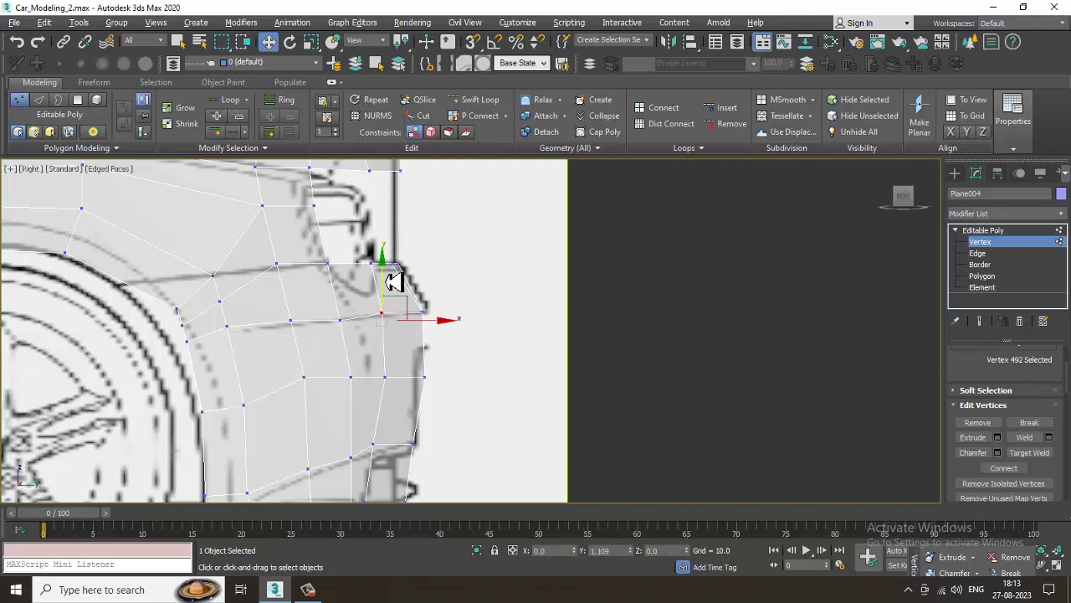
# Reposition the lower rear bumper vertices beside the exhaust cutout to match the blueprint in the right view
pyautogui.moveTo(432, 347); pyautogui.dragTo(421, 281, button='middle')
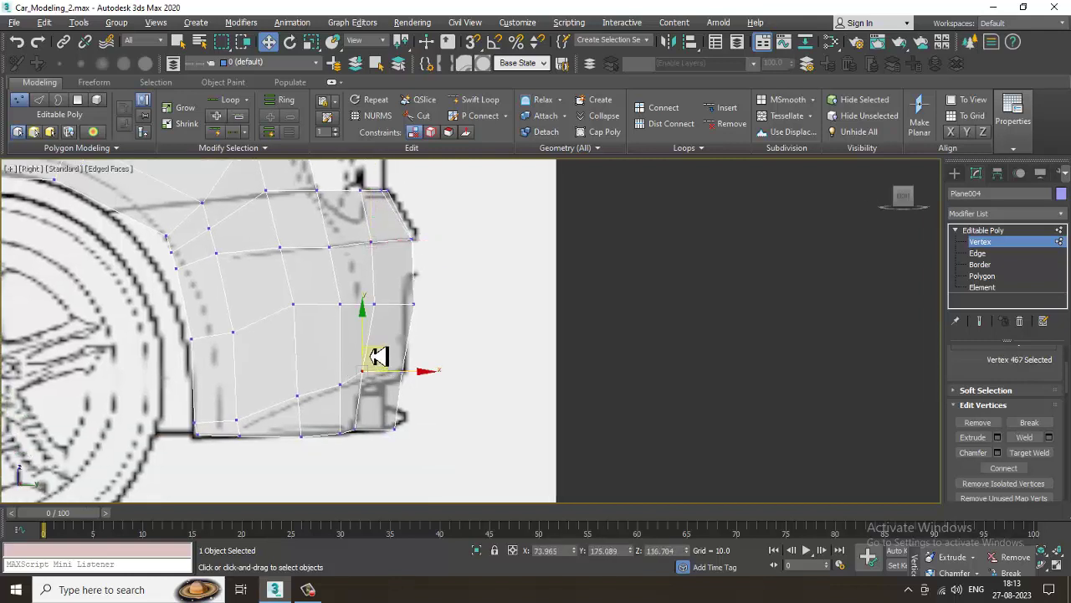
pyautogui.scroll(2, 407, 383)
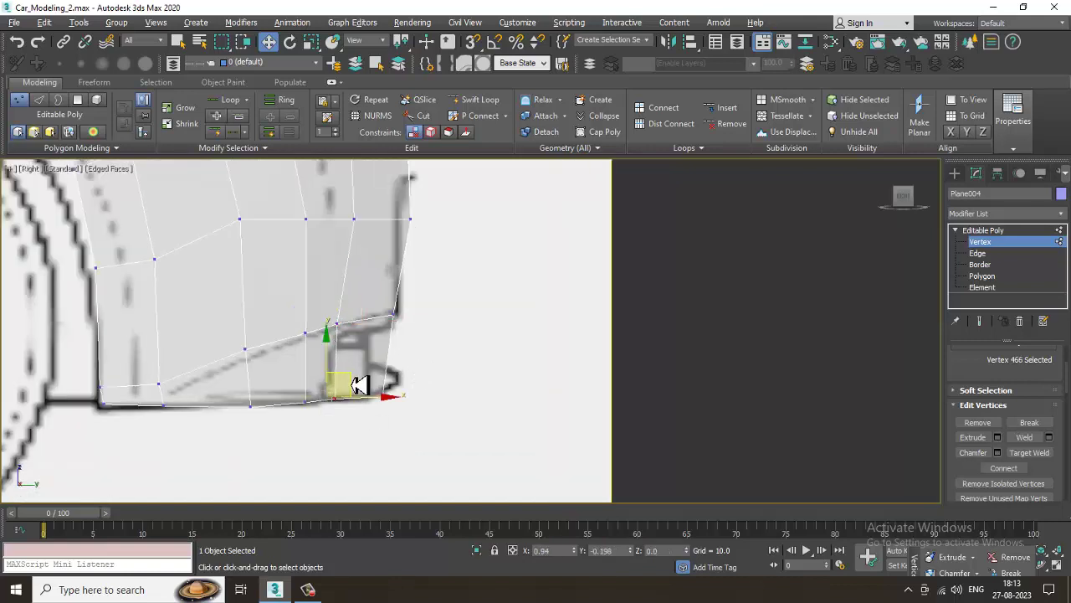
pyautogui.moveTo(444, 378); pyautogui.dragTo(441, 419, button='middle')
# Shift the rear body vertices above the tail light to match the blueprint's rear edge in the right view
pyautogui.moveTo(483, 316); pyautogui.dragTo(503, 434, button='middle')
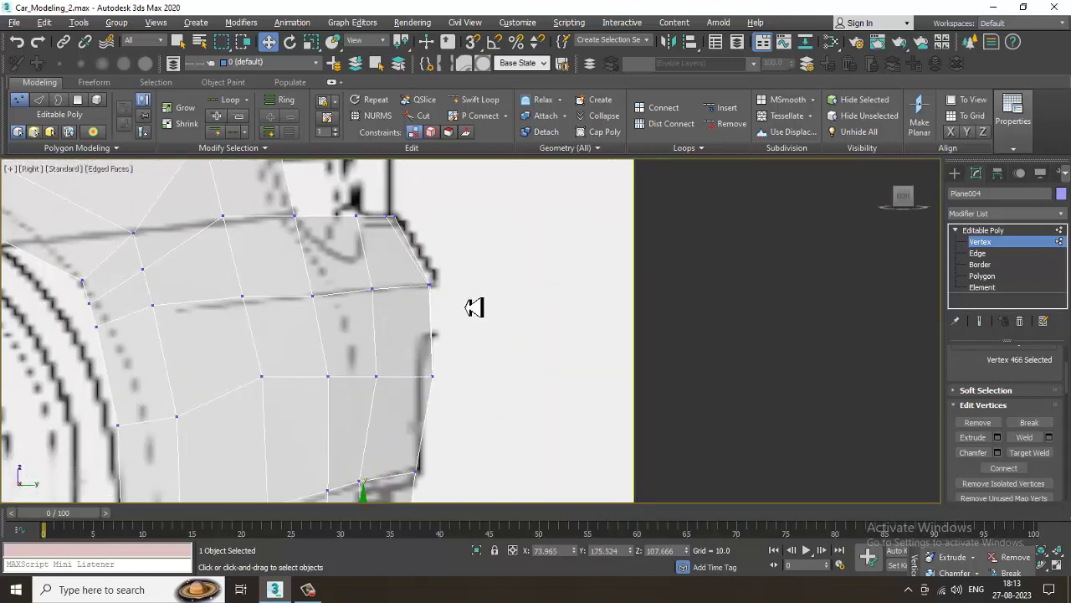
pyautogui.moveTo(485, 281); pyautogui.dragTo(517, 401, button='middle')
pyautogui.scroll(-2, 506, 343)
pyautogui.moveTo(505, 342); pyautogui.dragTo(514, 459, button='middle')
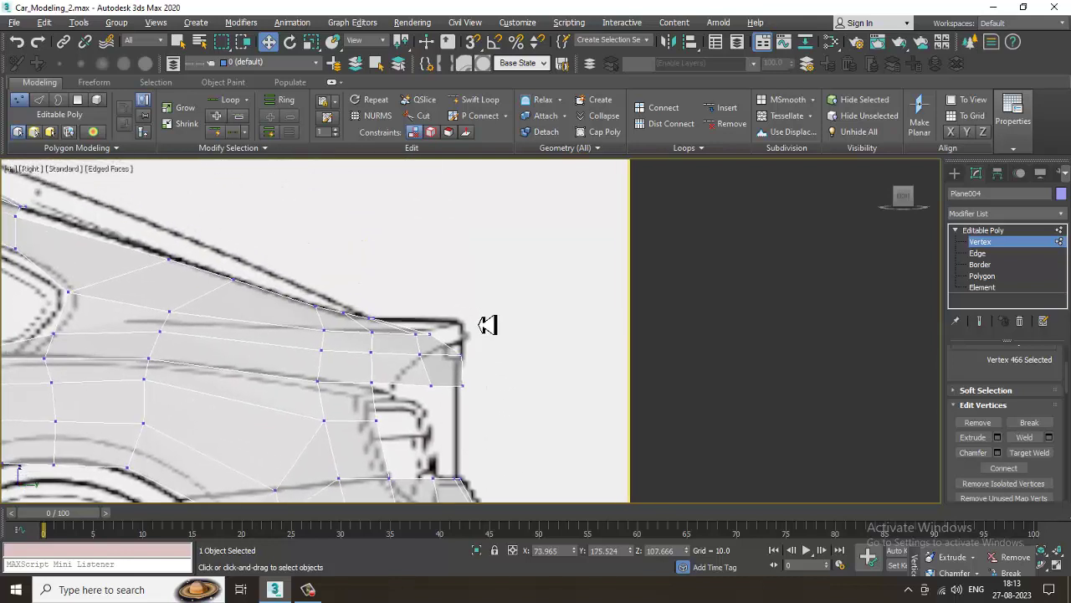
pyautogui.scroll(2, 488, 328)
pyautogui.moveTo(489, 365); pyautogui.dragTo(490, 366, button='middle')
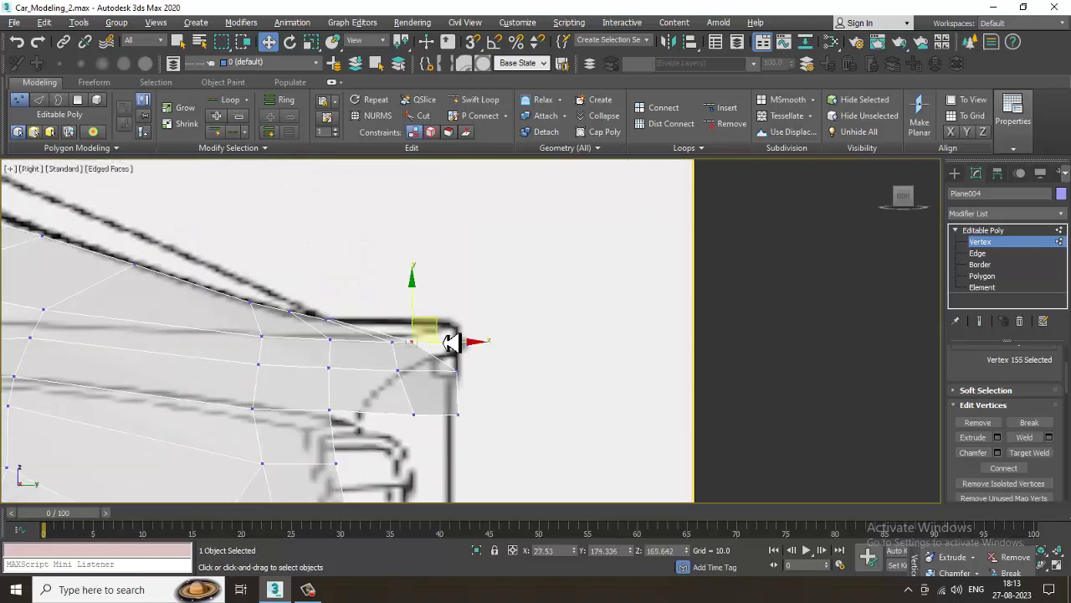
pyautogui.moveTo(477, 326); pyautogui.dragTo(494, 231, button='middle')
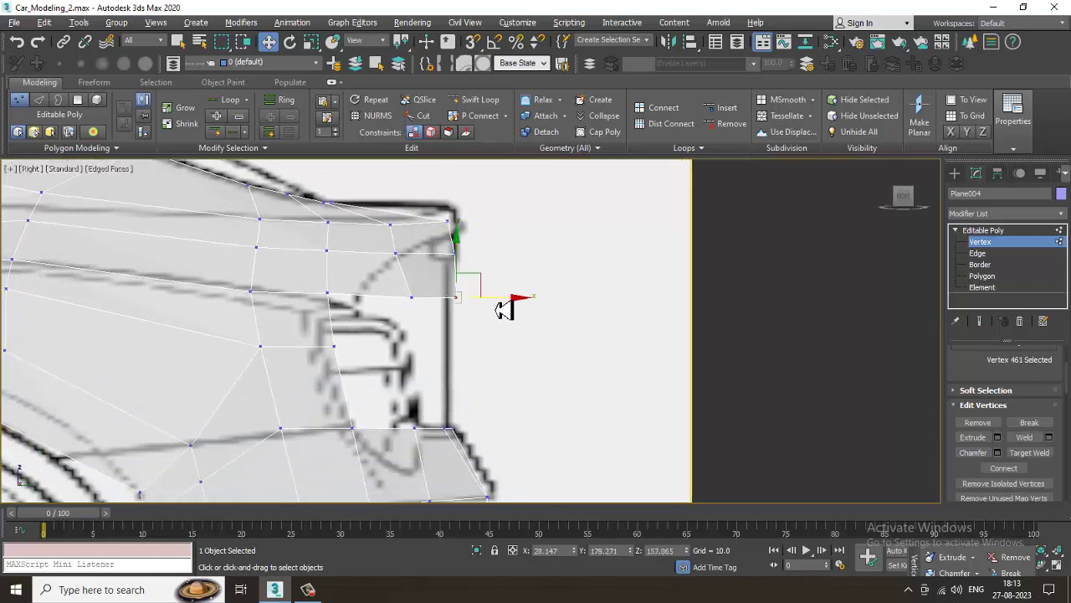
# Return to the perspective view of the whole car body and turn on NURMS smoothing for it
pyautogui.hotkey('alt', 'w')
pyautogui.middleClick(641, 430)
pyautogui.hotkey('alt', 'w')
pyautogui.keyDown('alt'); pyautogui.moveTo(641, 430); pyautogui.dragTo(425, 415, button='middle'); pyautogui.keyUp('alt')
pyautogui.moveTo(424, 415); pyautogui.dragTo(599, 321, button='middle')
pyautogui.scroll(-4, 558, 291)
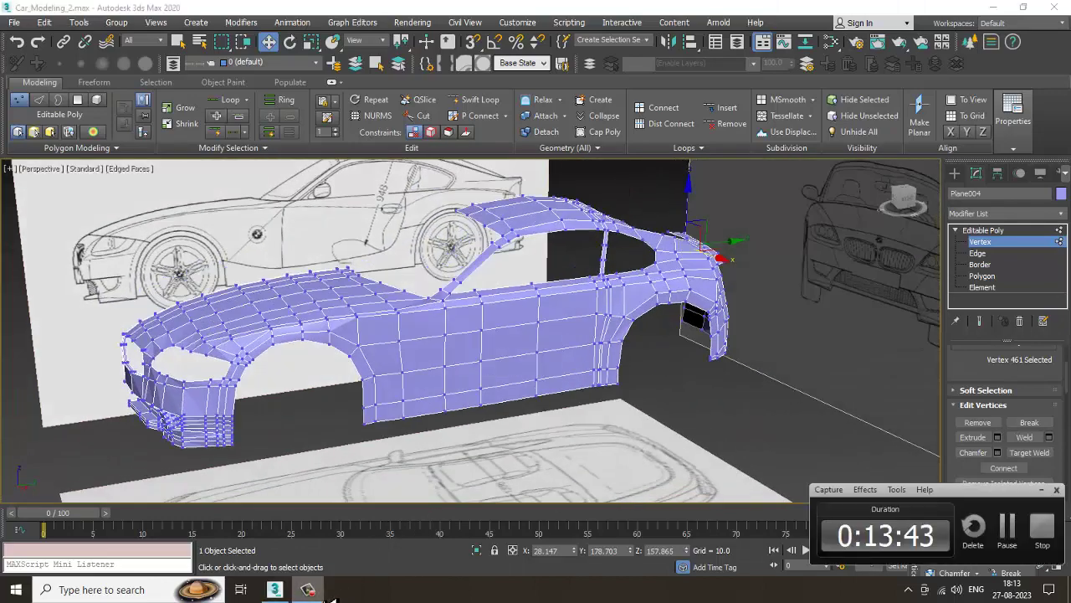
pyautogui.keyDown('alt'); pyautogui.moveTo(394, 390); pyautogui.dragTo(477, 348, button='middle'); pyautogui.keyUp('alt')
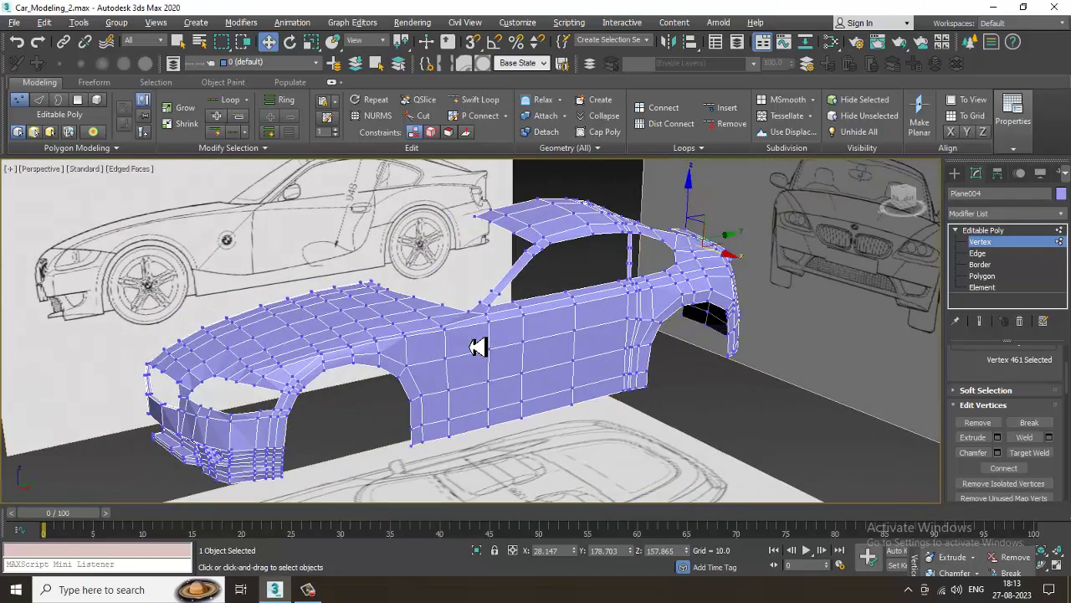
pyautogui.click(444, 164)
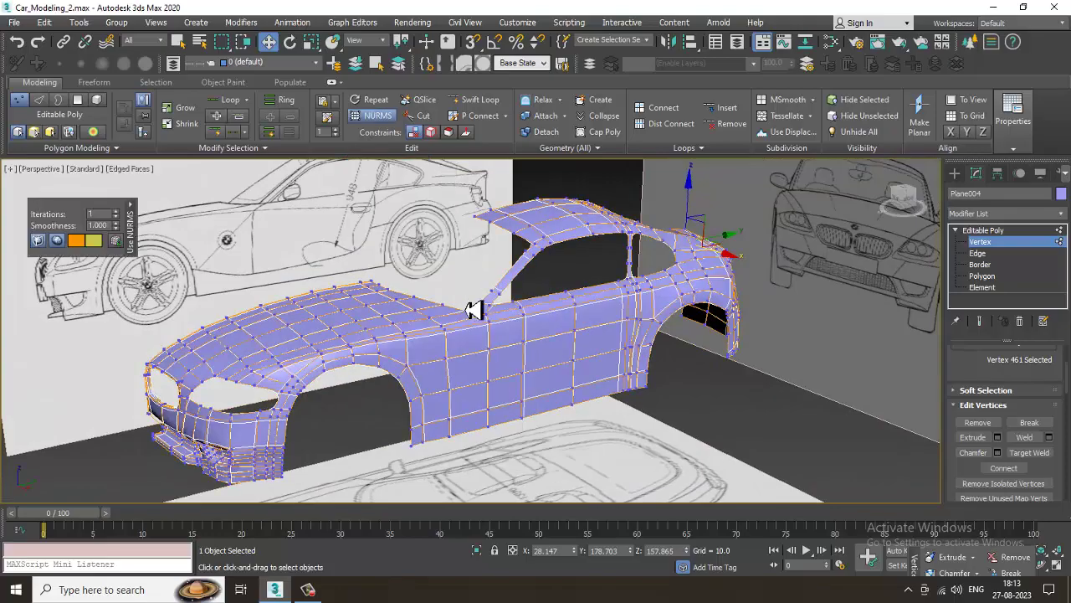
# Inspect the smoothed car body, then leave vertex editing and deselect the object
pyautogui.keyDown('alt'); pyautogui.moveTo(473, 309); pyautogui.dragTo(547, 307, button='middle'); pyautogui.keyUp('alt')
pyautogui.scroll(5, 557, 294)
pyautogui.scroll(-8, 557, 294)
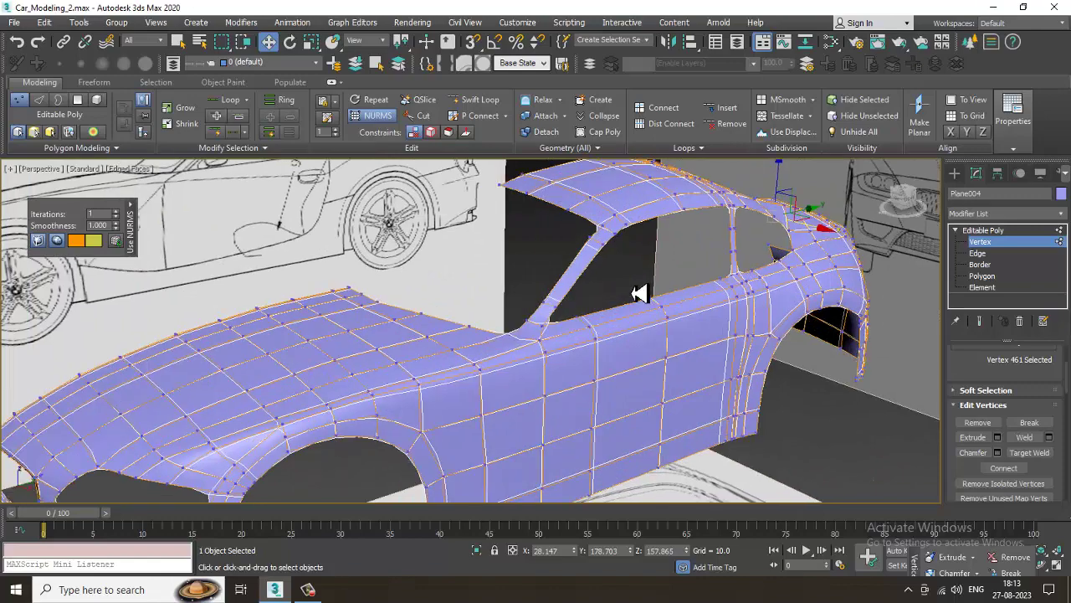
pyautogui.click(996, 232)
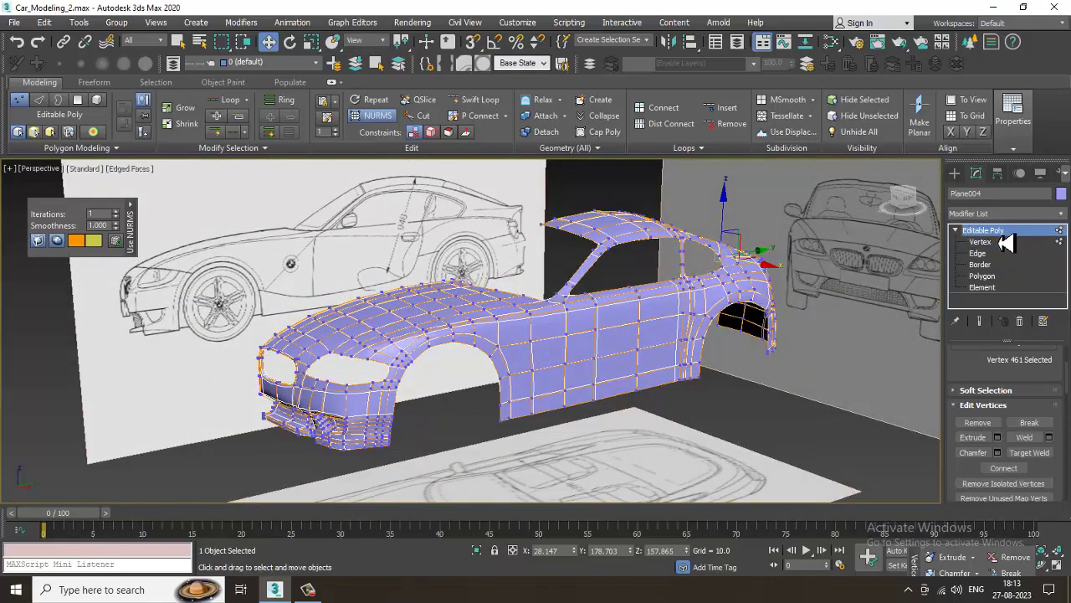
pyautogui.keyDown('alt'); pyautogui.moveTo(758, 301); pyautogui.dragTo(708, 332, button='middle'); pyautogui.keyUp('alt')
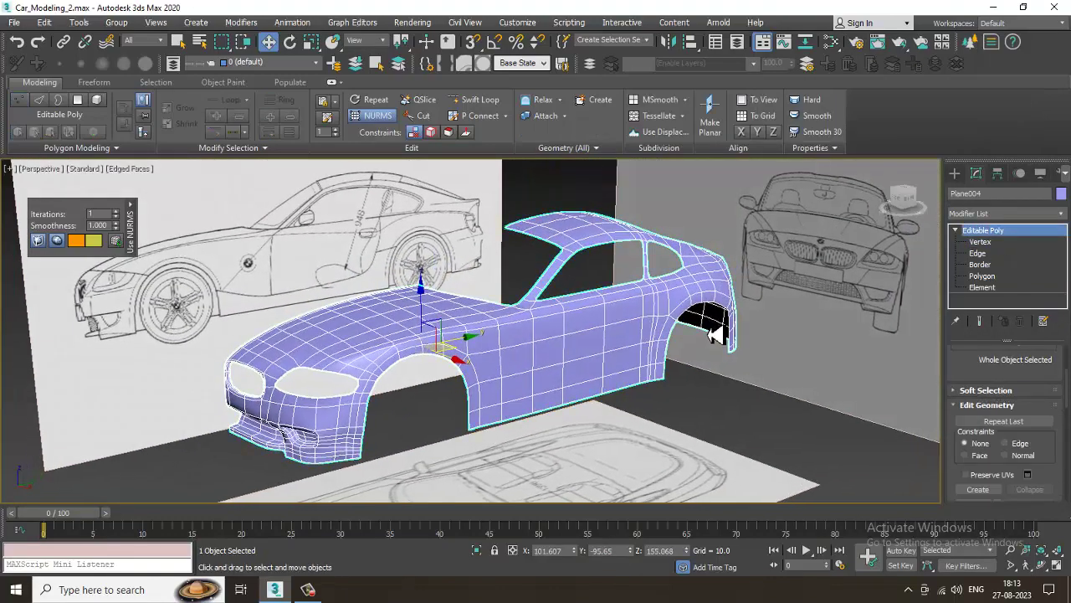
pyautogui.click(753, 413)
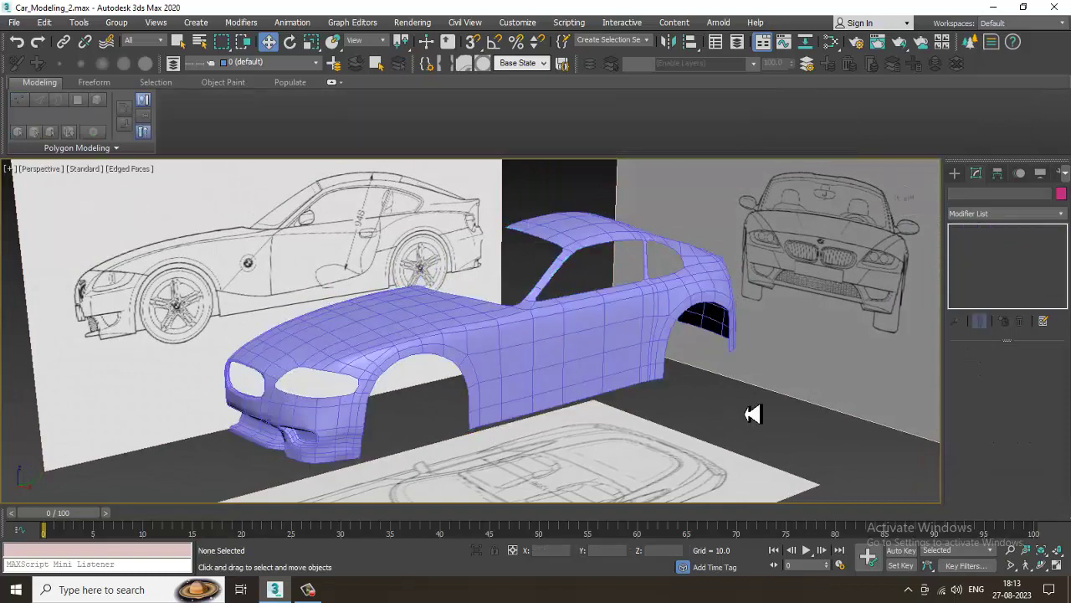